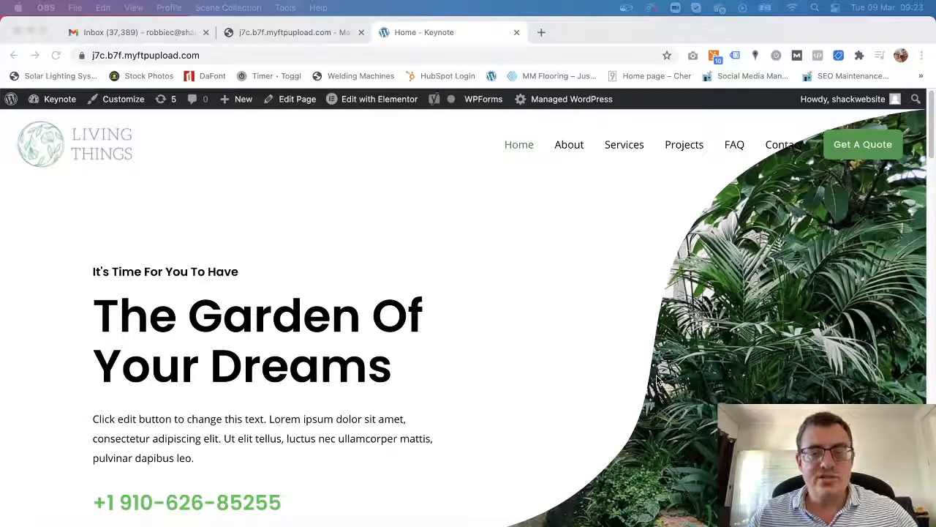
# Bring the Chrome window showing the Keynote 'Home' page to the front.
pyautogui.click(572, 147)
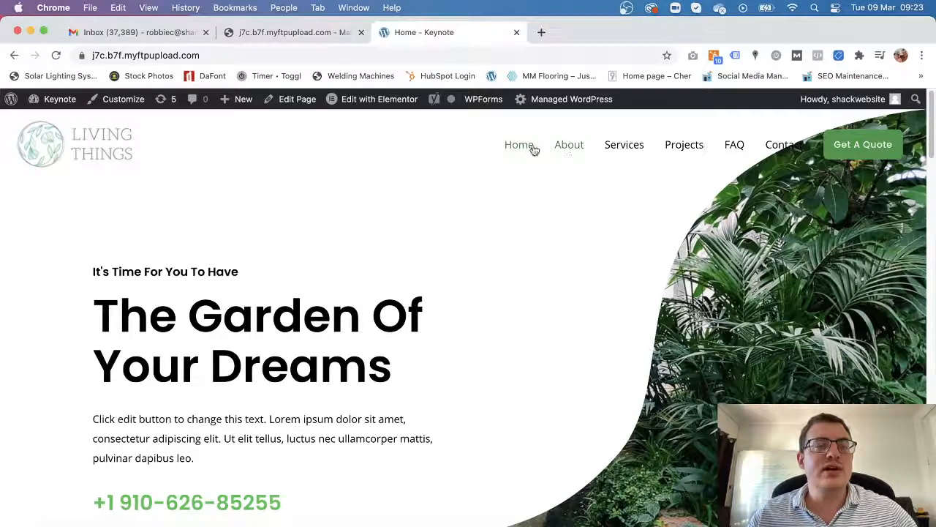
# Visit the Web Shack hosting dashboard and open, then close, its account menu.
pyautogui.click(302, 35)
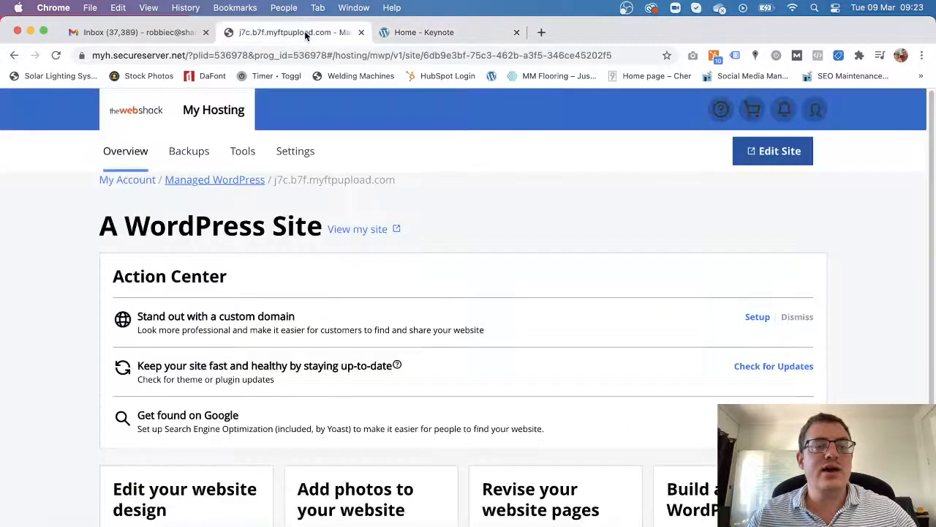
pyautogui.click(432, 33)
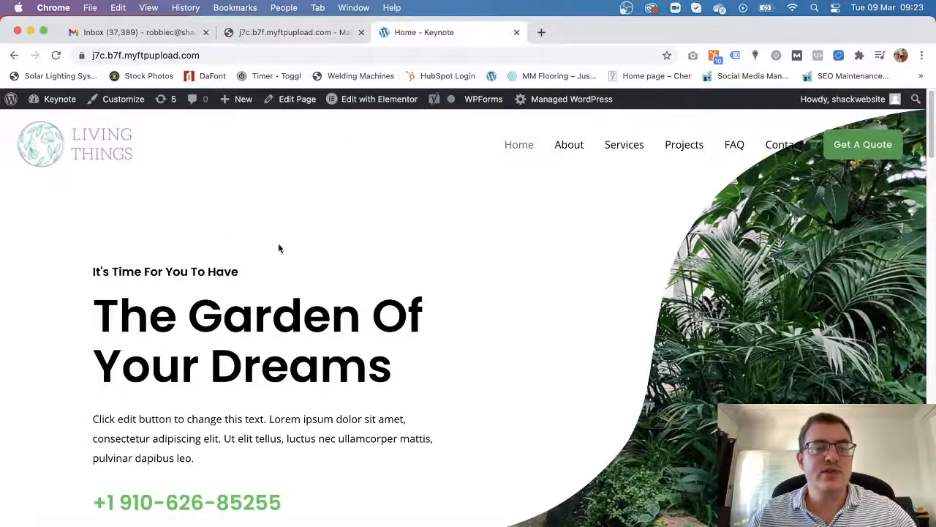
pyautogui.click(317, 30)
pyautogui.click(816, 111)
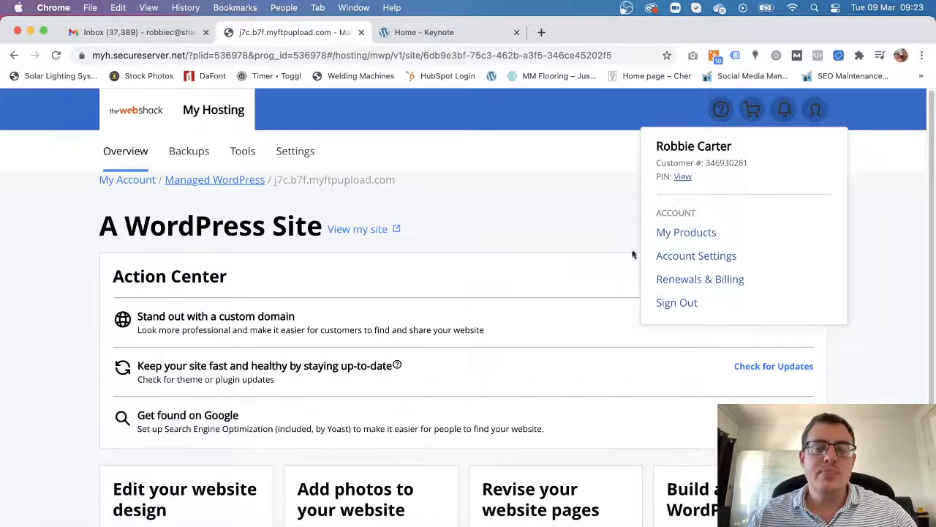
pyautogui.click(479, 198)
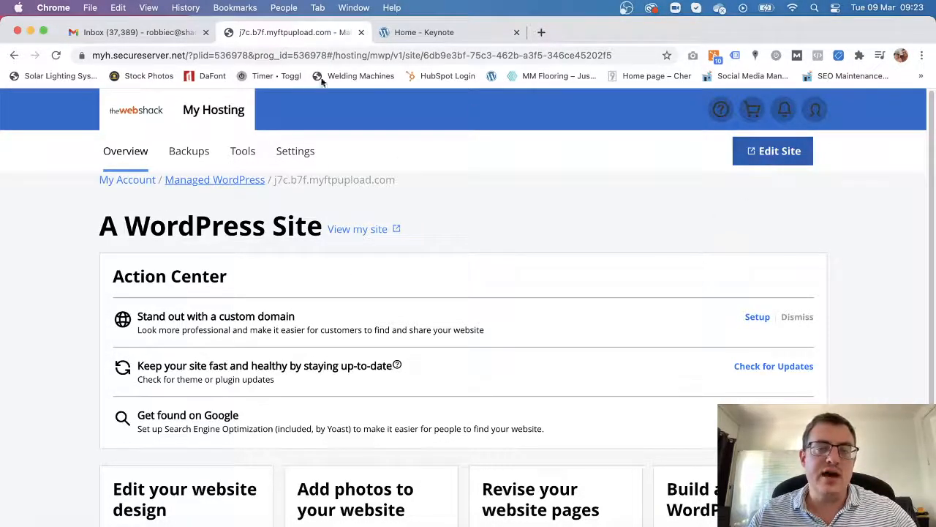
# Return to the Keynote home page, scroll it, and close the mail inbox tab.
pyautogui.click(424, 32)
pyautogui.moveTo(58, 100)
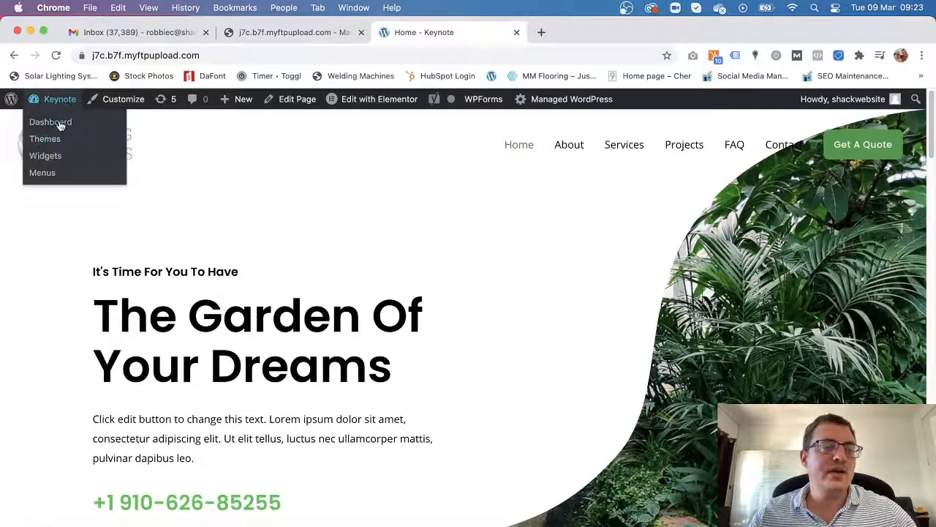
pyautogui.scroll(-10, 384, 365)
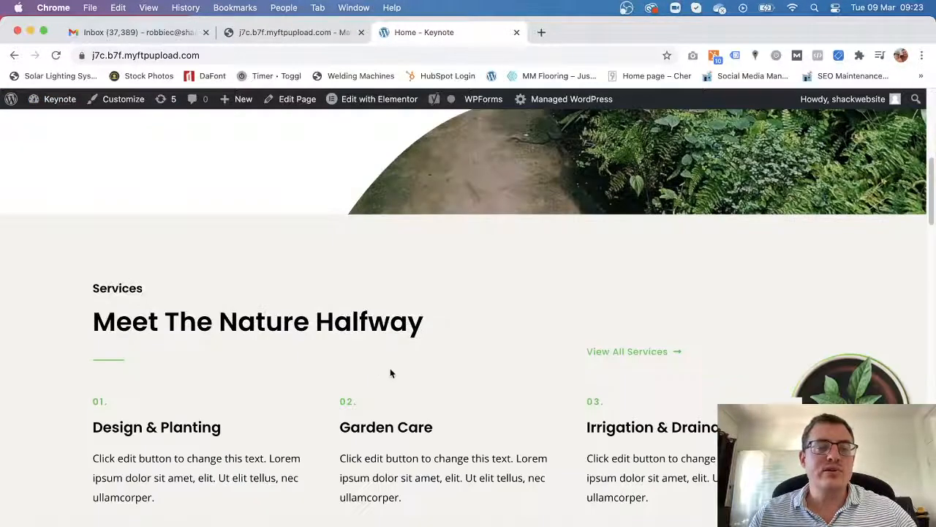
pyautogui.scroll(15, 390, 374)
pyautogui.click(205, 32)
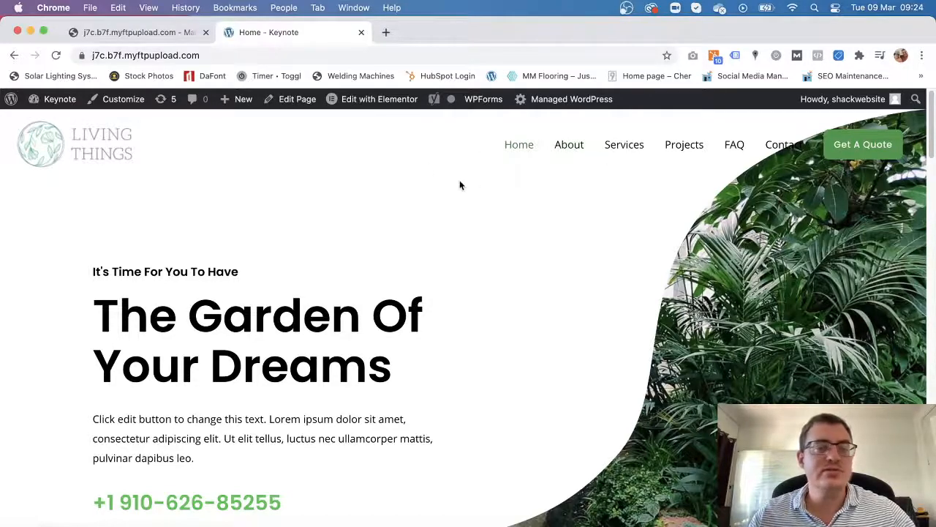
# Go from the Keynote admin bar to the Dashboard and scroll past its Wordfence and Elementor notices.
pyautogui.moveTo(59, 100)
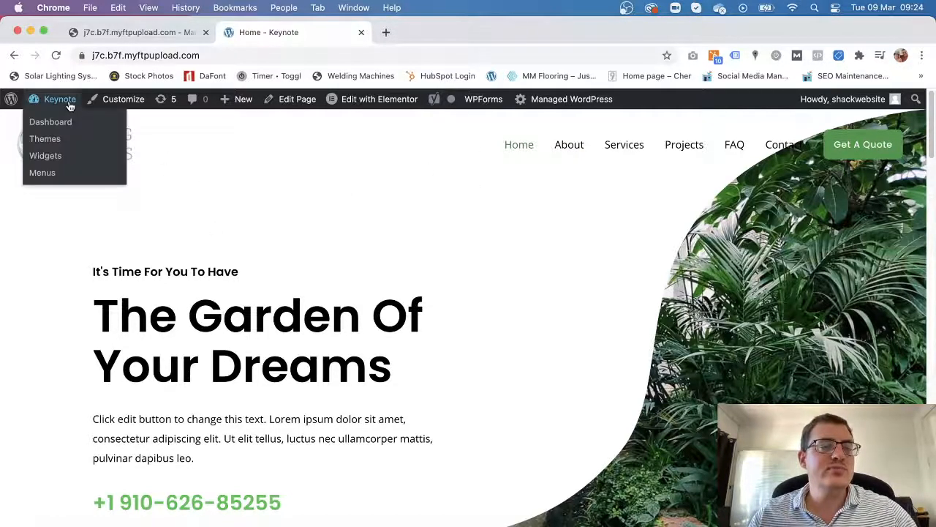
pyautogui.click(59, 124)
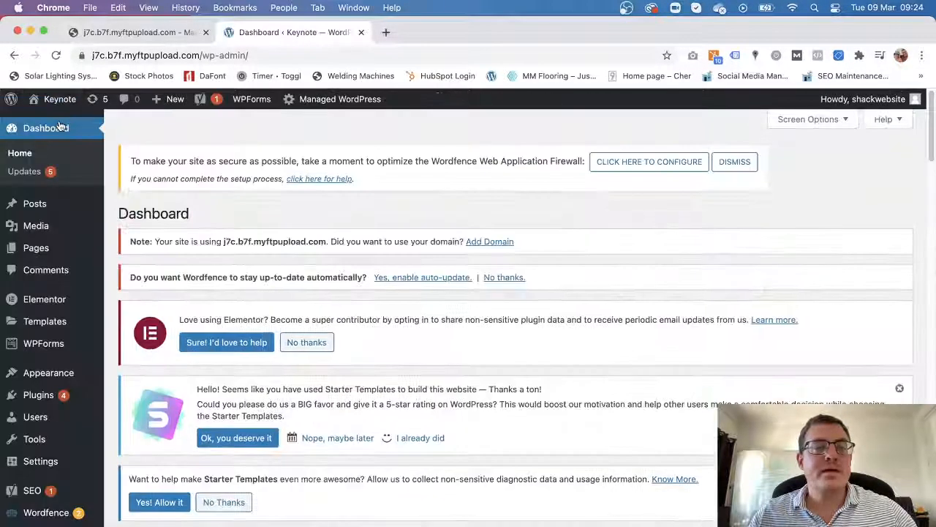
pyautogui.scroll(-1, 219, 274)
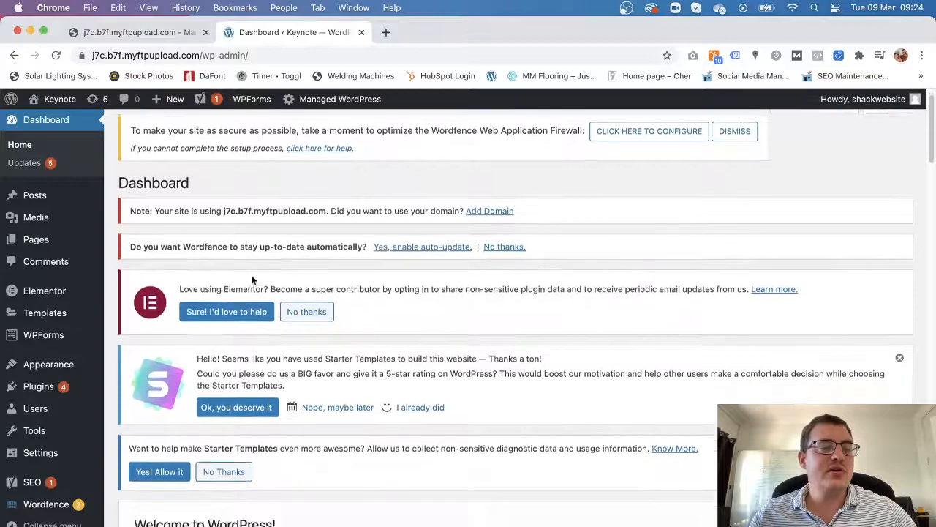
pyautogui.moveTo(70, 371)
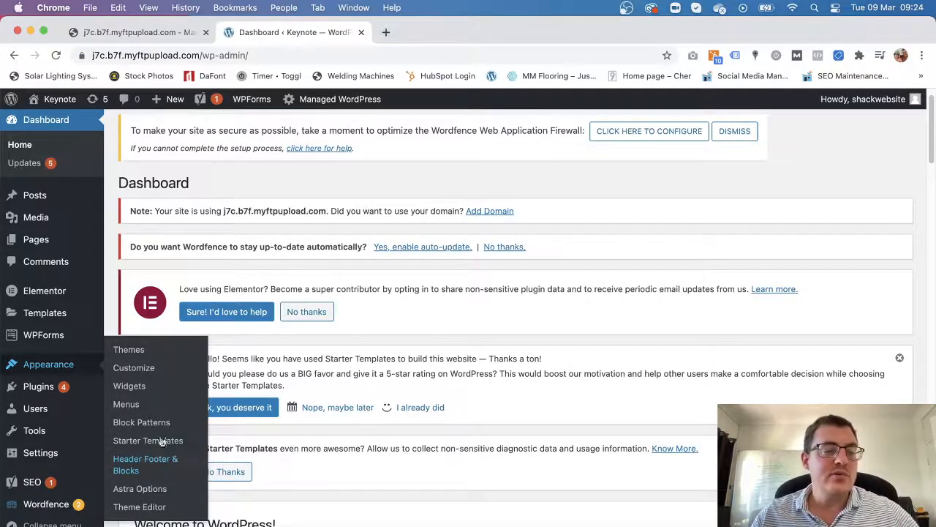
# On the Menus page, show the Tags, Formats, Pattern Type and Pattern Category panels.
pyautogui.click(134, 407)
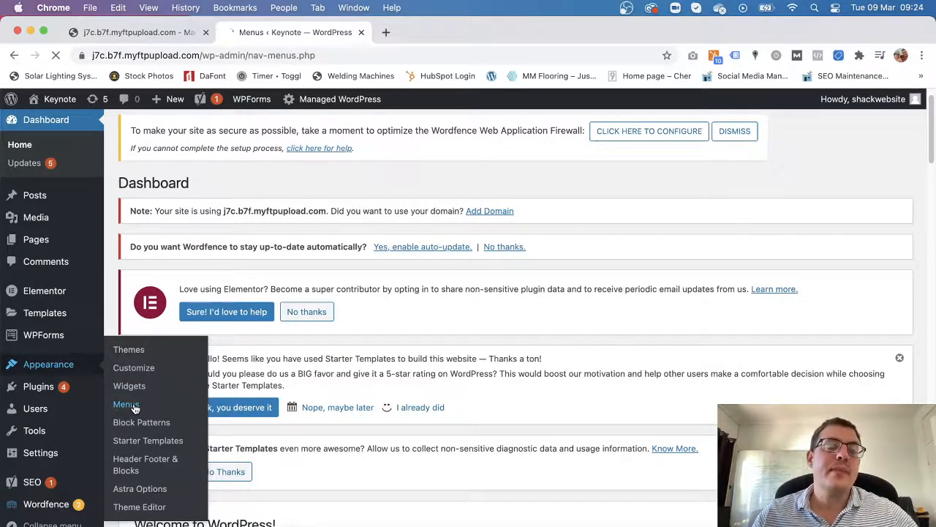
pyautogui.scroll(-10, 585, 371)
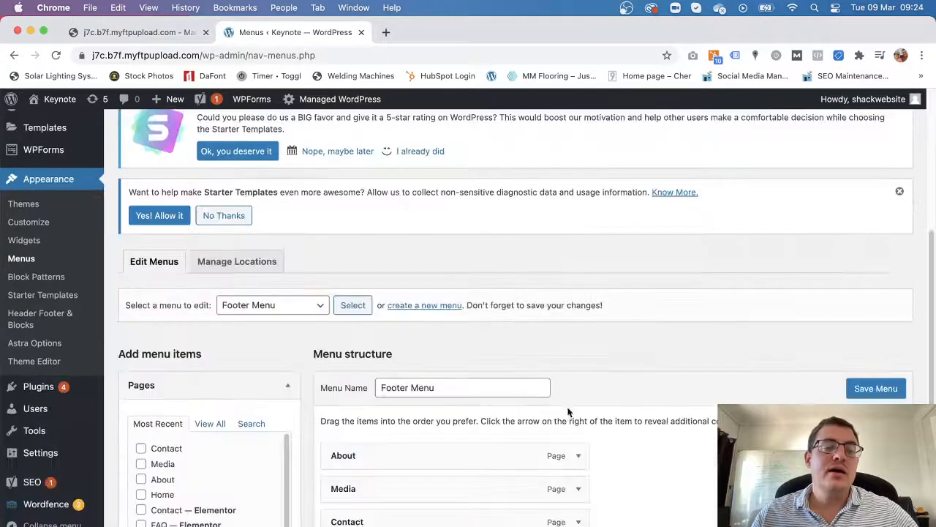
pyautogui.scroll(10, 652, 378)
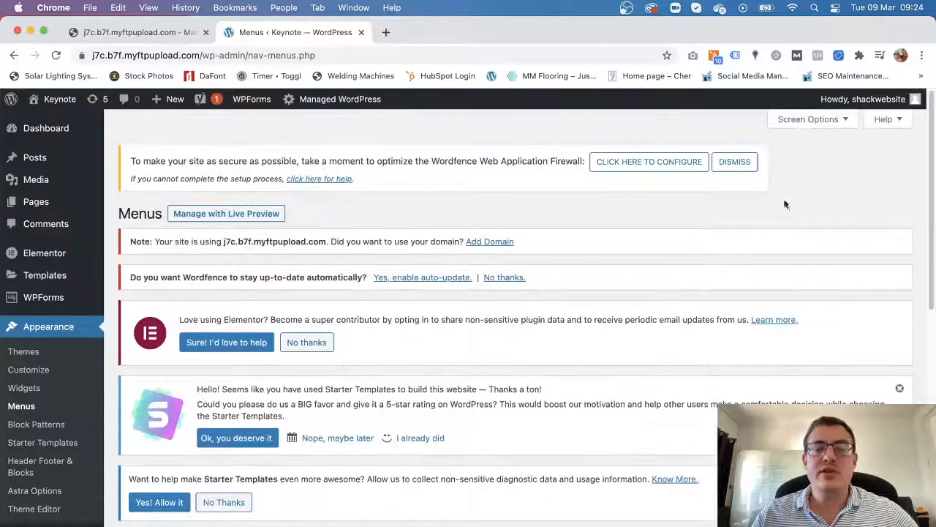
pyautogui.click(844, 119)
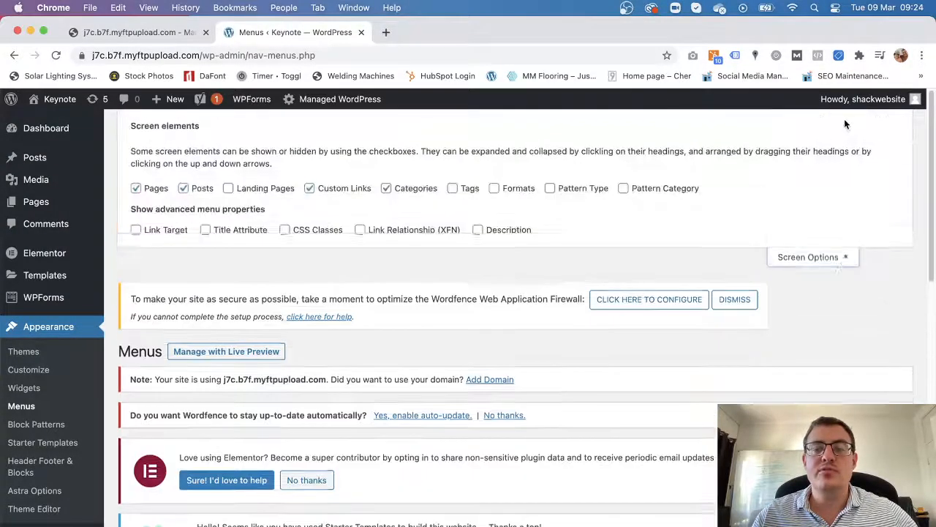
pyautogui.click(453, 188)
pyautogui.click(494, 188)
pyautogui.click(550, 188)
pyautogui.click(635, 191)
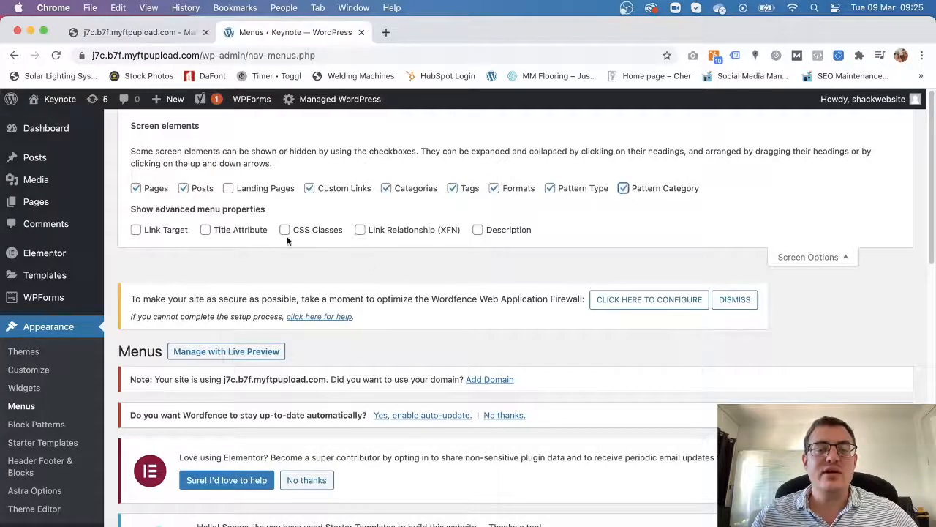
# Enable Link Target, Title Attribute, CSS Classes, XFN and Description properties, plus the Landing Pages panel.
pyautogui.click(138, 231)
pyautogui.click(205, 231)
pyautogui.click(285, 231)
pyautogui.click(360, 231)
pyautogui.click(486, 233)
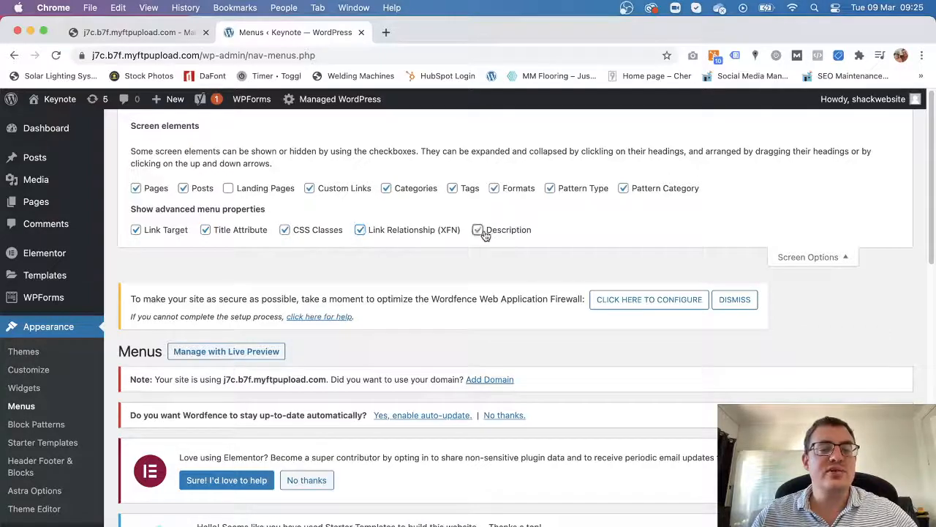
pyautogui.click(229, 189)
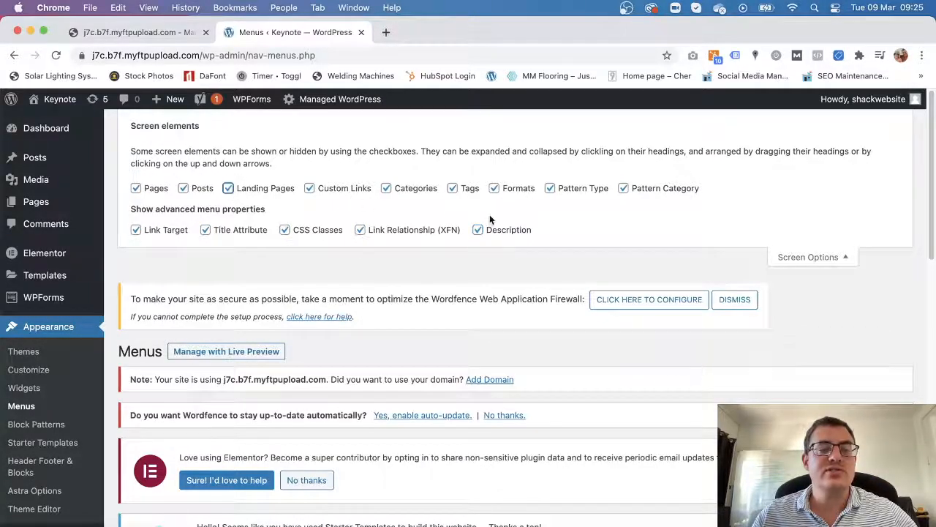
pyautogui.click(825, 259)
# Review the Footer Menu's About, Media and Contact items, then switch to Manage Locations.
pyautogui.scroll(-10, 552, 351)
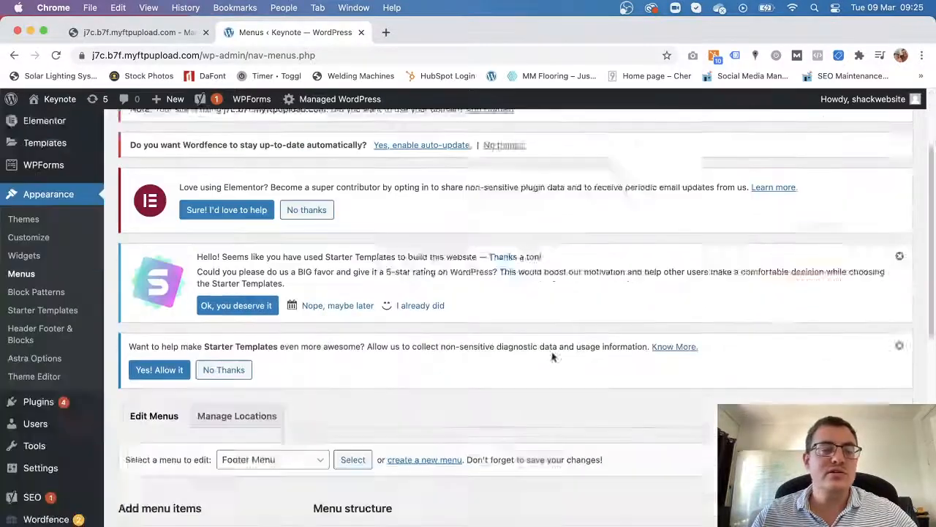
pyautogui.scroll(-2, 551, 356)
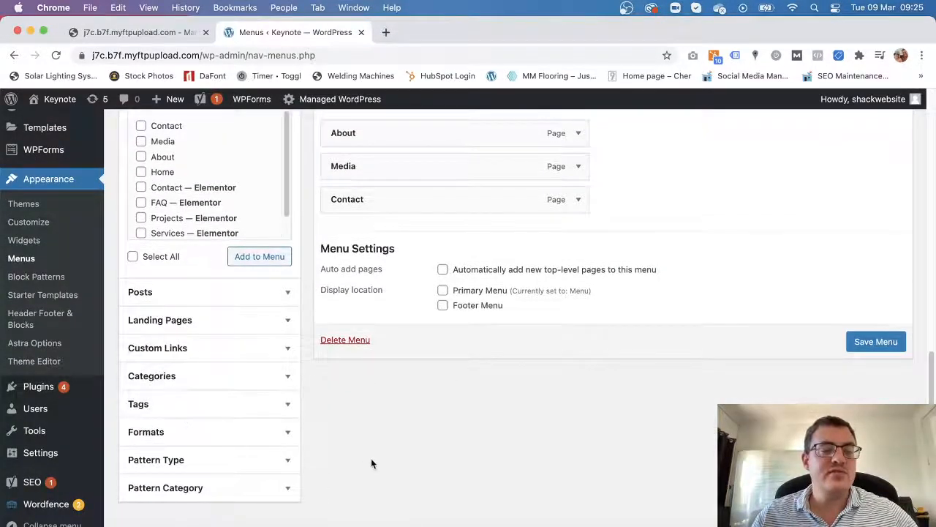
pyautogui.scroll(5, 370, 460)
pyautogui.scroll(-3, 374, 464)
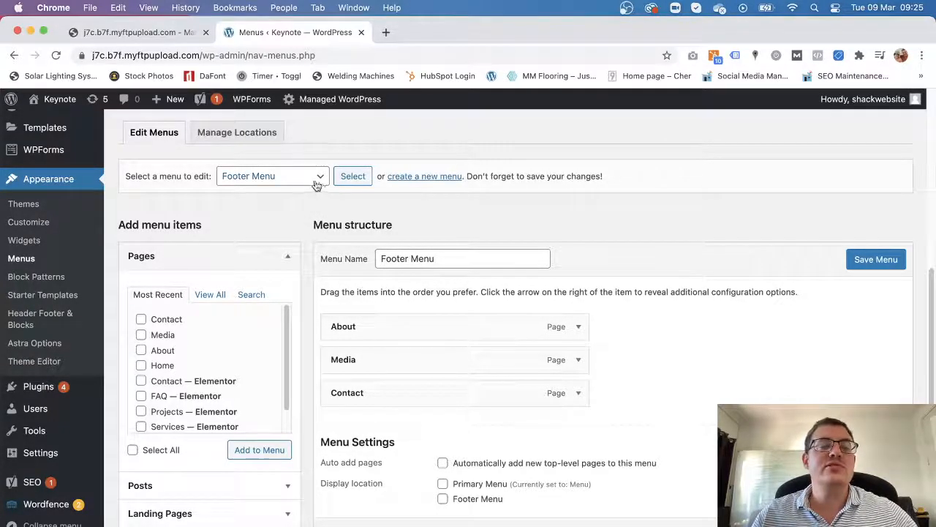
pyautogui.scroll(2, 341, 319)
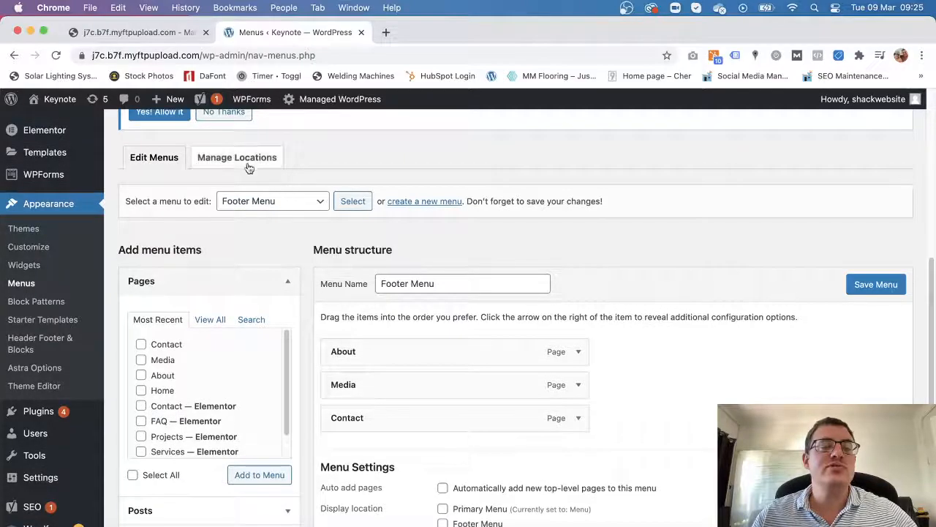
pyautogui.click(248, 164)
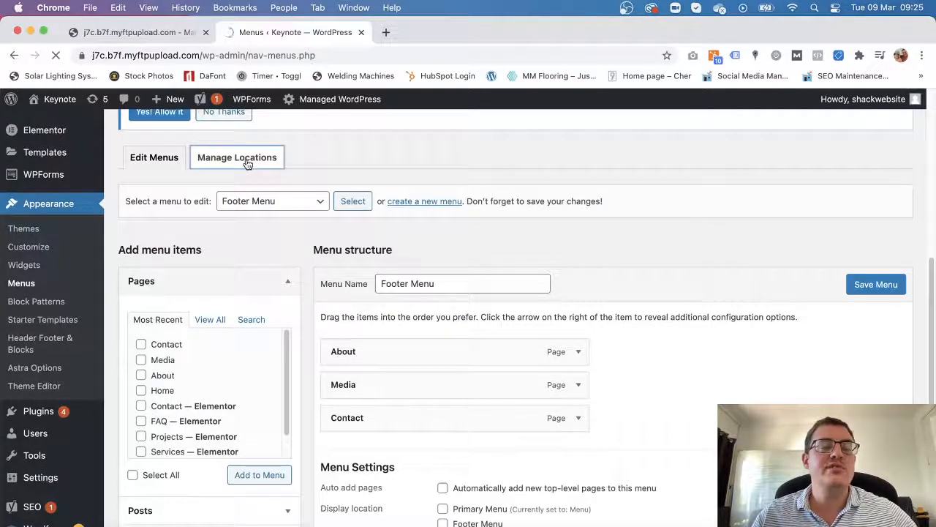
# Open the live site in a new tab, scroll it, and return to menu locations.
pyautogui.scroll(-3, 433, 295)
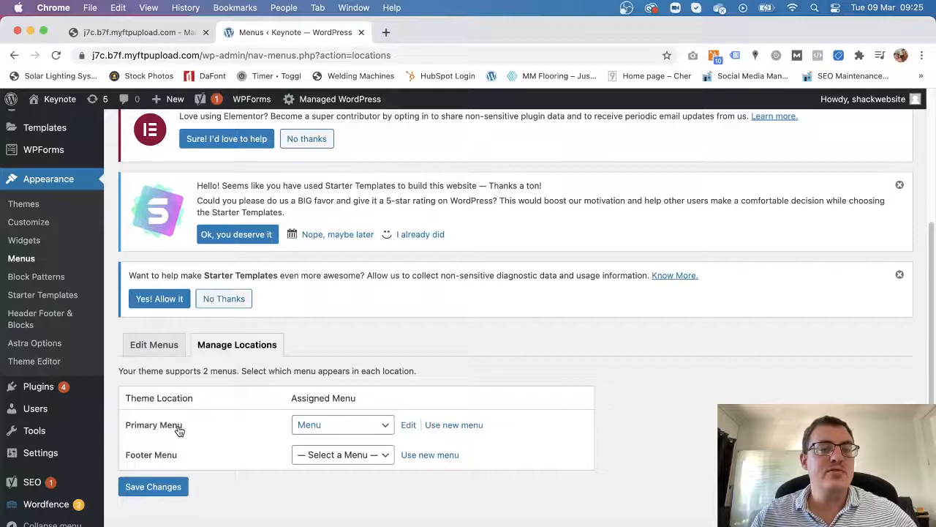
pyautogui.moveTo(53, 100)
pyautogui.rightClick(49, 122)
pyautogui.press('Return')
pyautogui.click(431, 32)
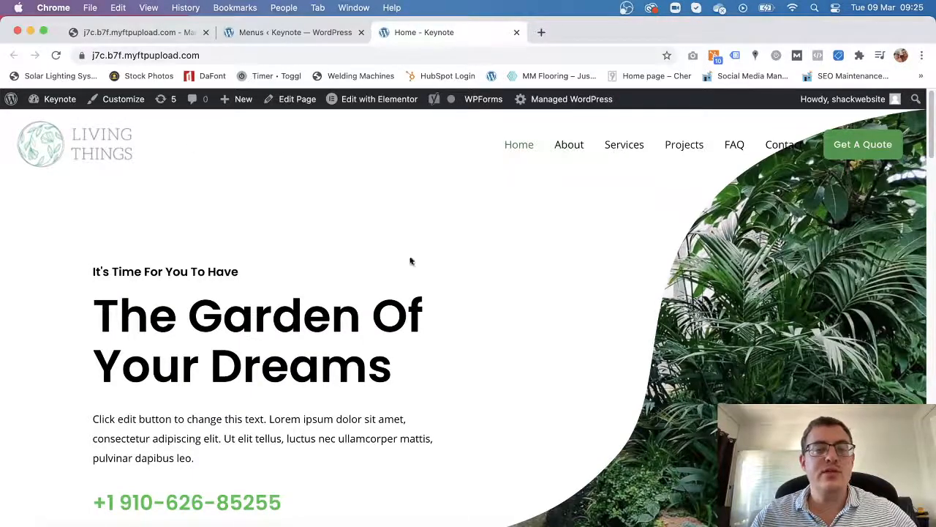
pyautogui.scroll(-20, 439, 395)
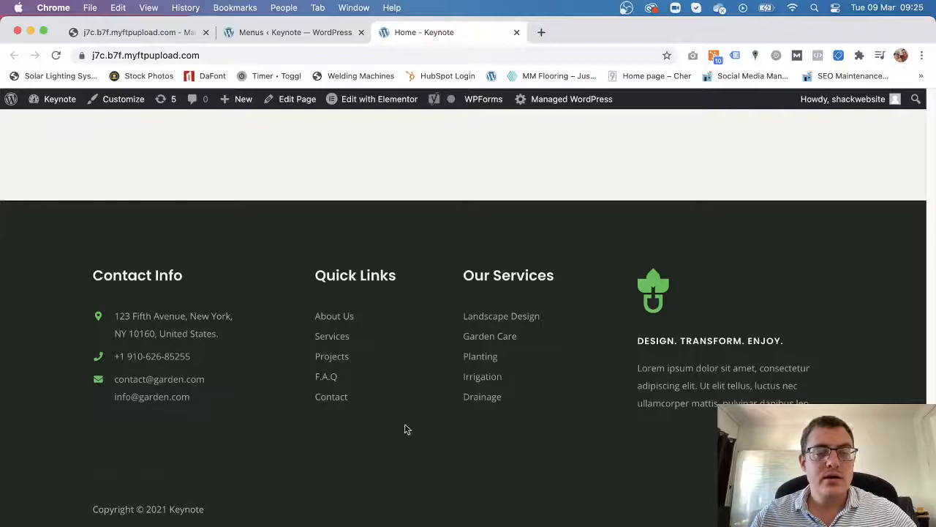
pyautogui.click(331, 36)
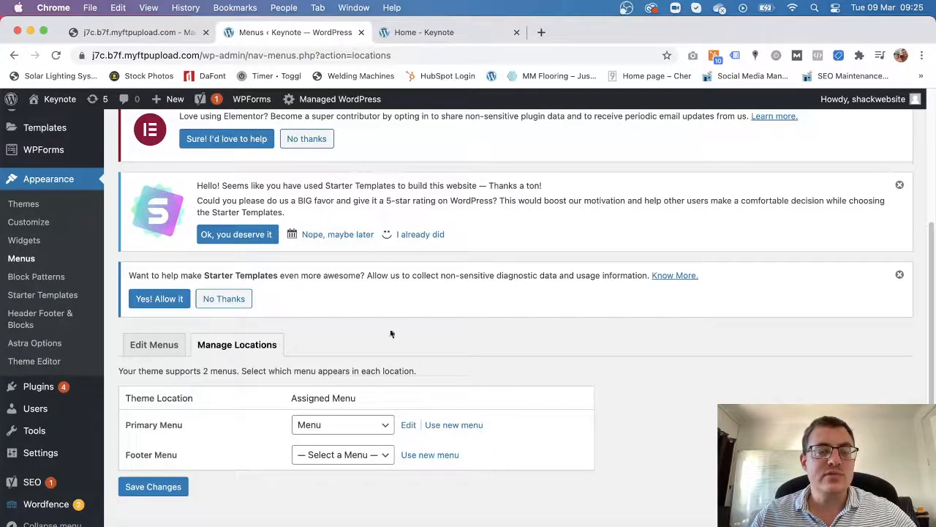
# Assign Menu to both the Footer and Primary locations and save the changes.
pyautogui.click(349, 457)
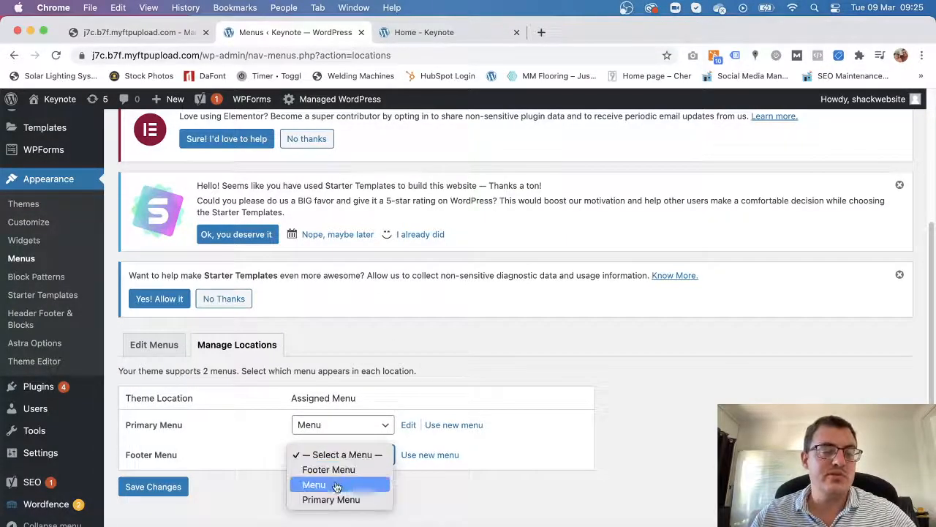
pyautogui.click(354, 485)
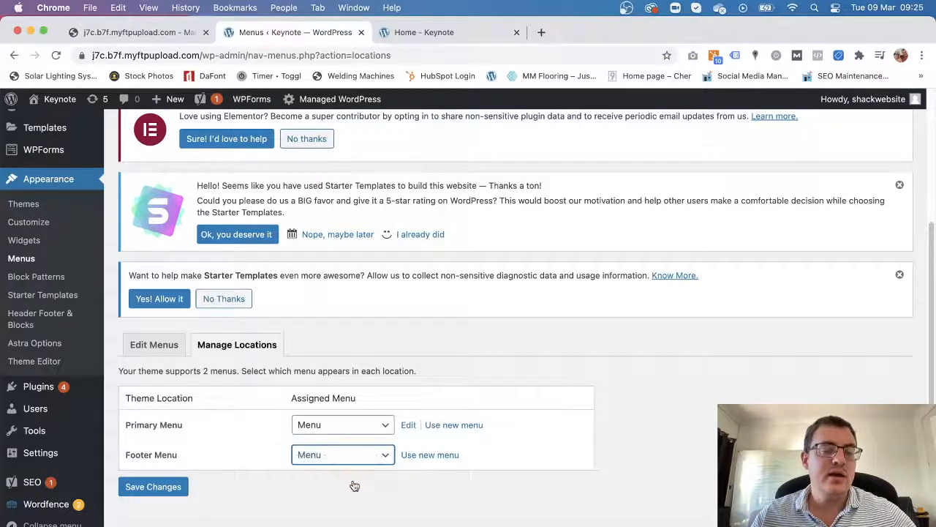
pyautogui.click(330, 426)
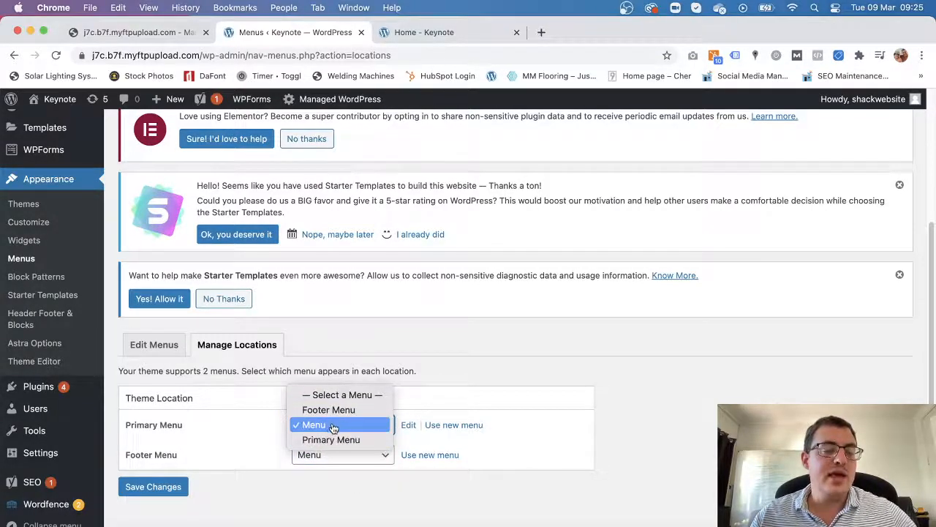
pyautogui.click(333, 427)
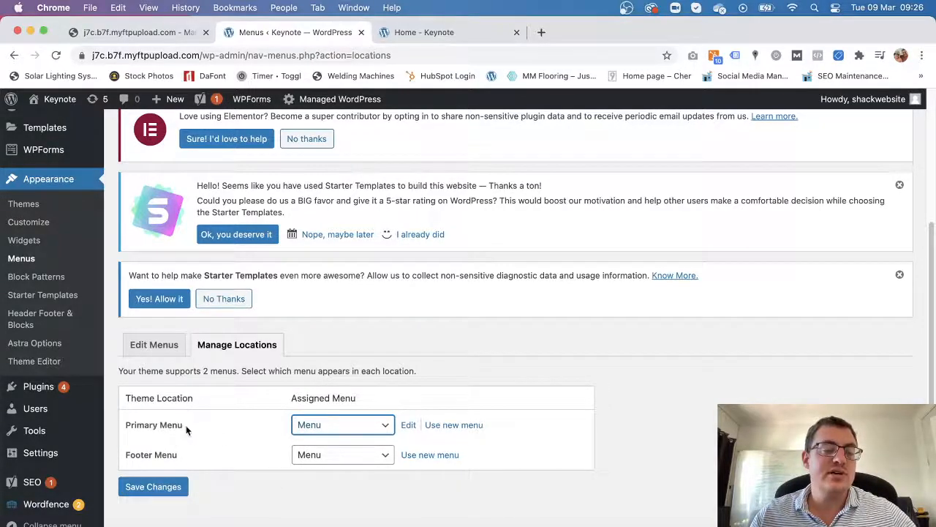
pyautogui.click(168, 491)
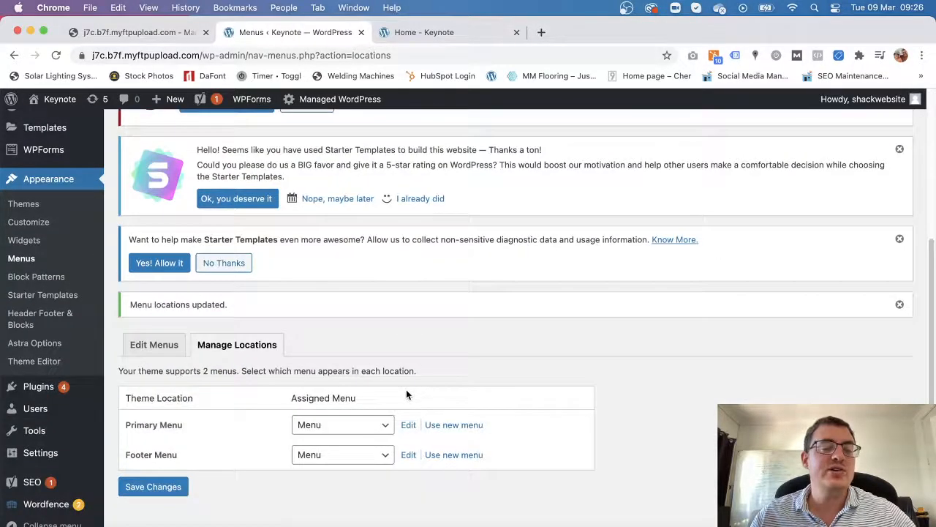
pyautogui.click(161, 349)
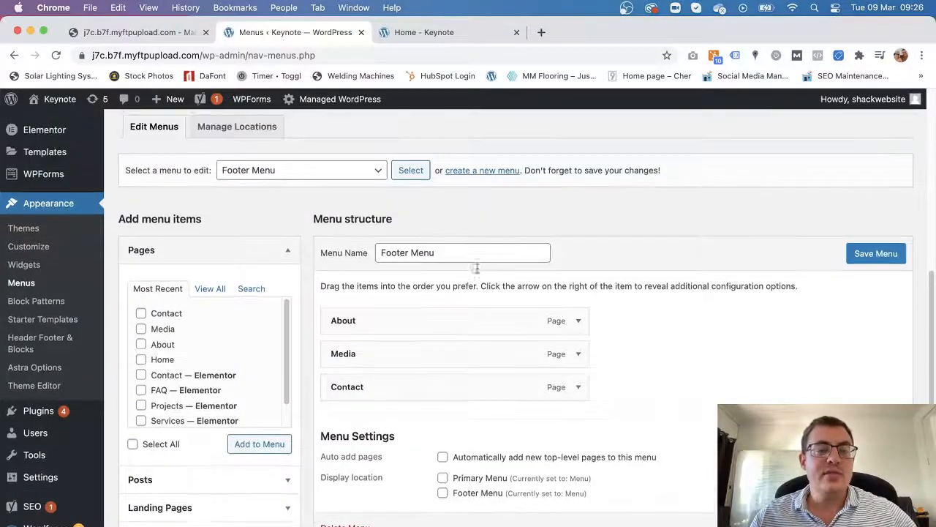
# Select the existing primary and footer menu, Menu, for editing.
pyautogui.click(293, 171)
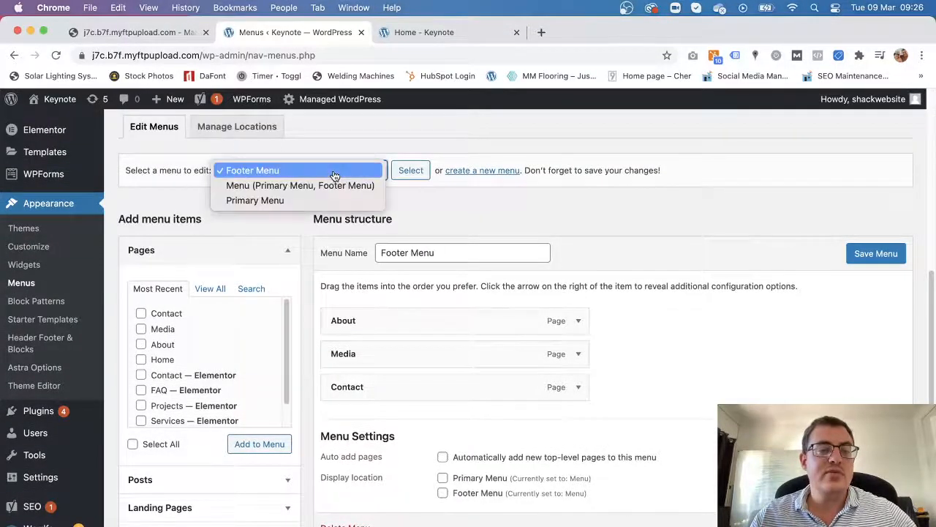
pyautogui.click(278, 186)
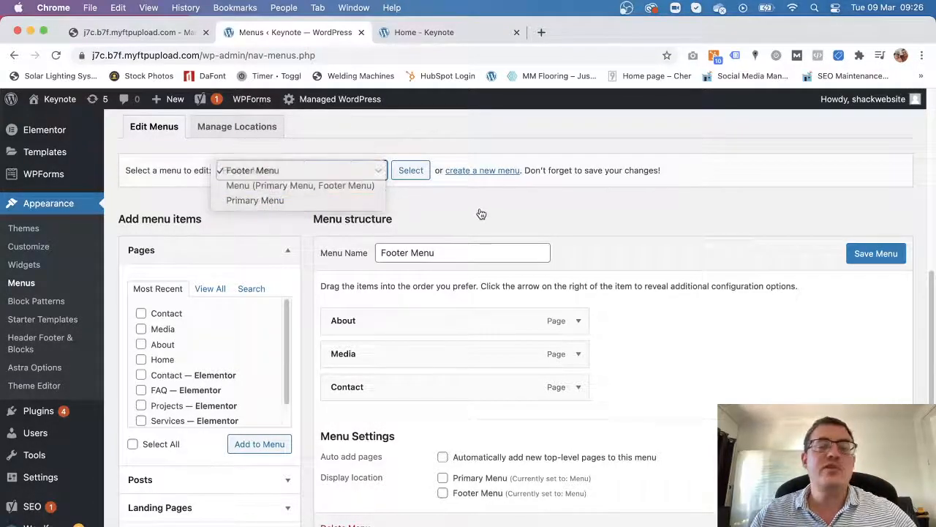
pyautogui.scroll(2, 610, 405)
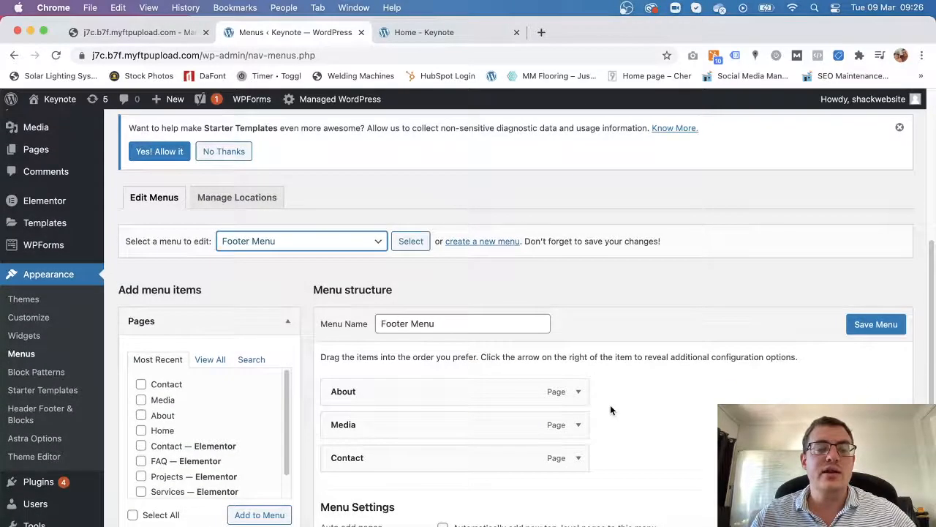
# Create a new empty menu named 'Main Menu'.
pyautogui.click(481, 241)
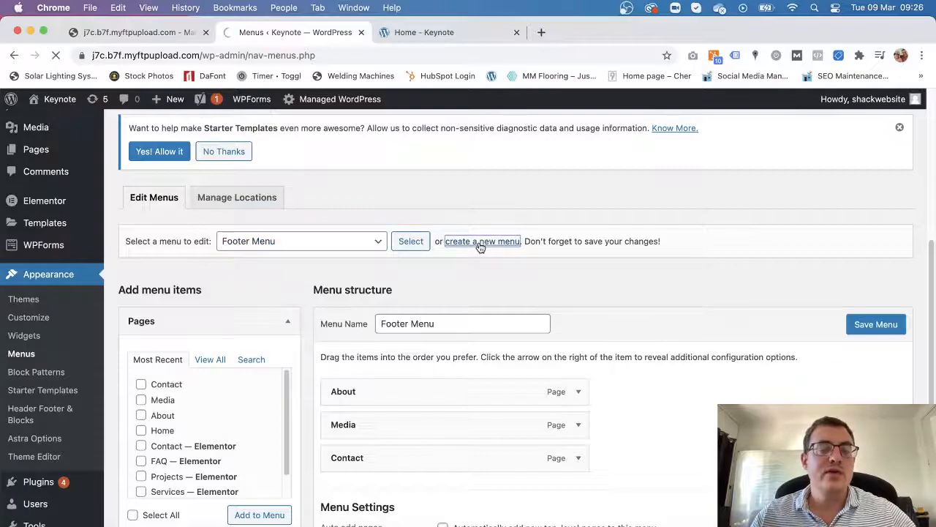
pyautogui.scroll(-10, 487, 326)
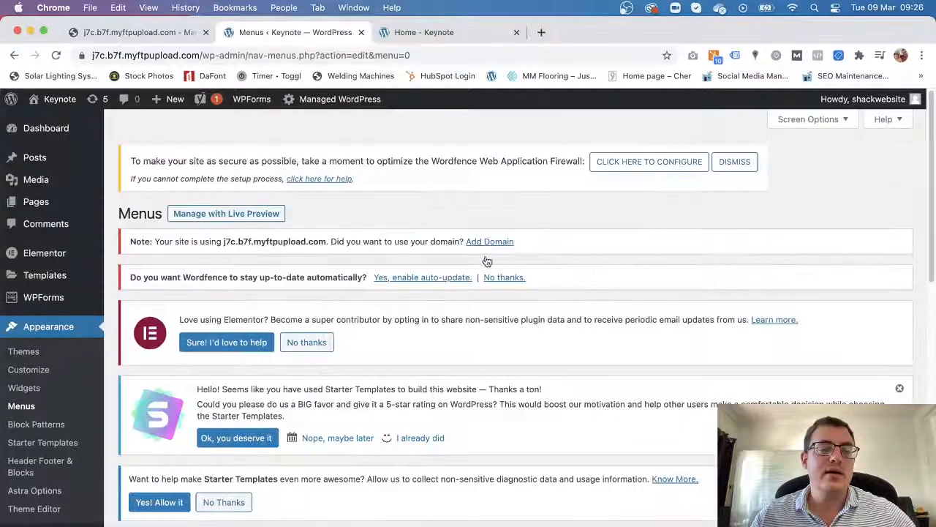
pyautogui.click(432, 229)
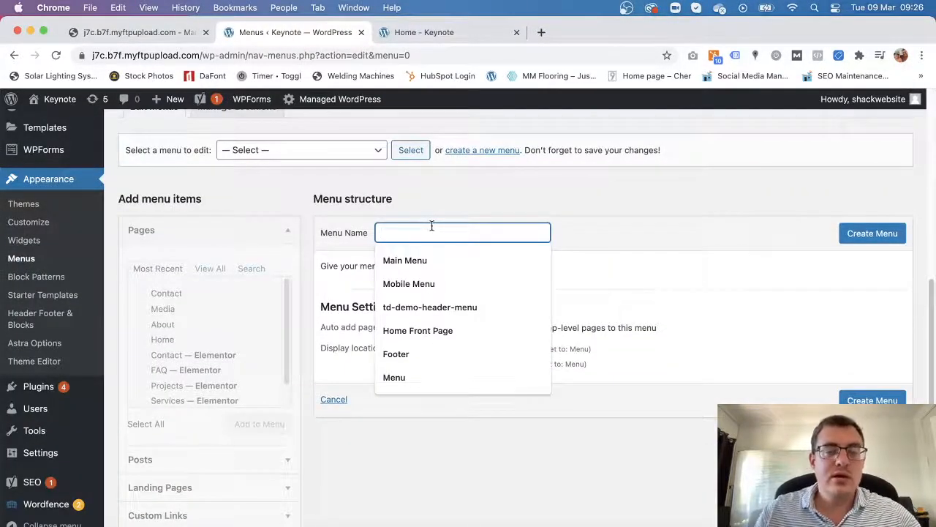
pyautogui.click(439, 258)
pyautogui.click(861, 241)
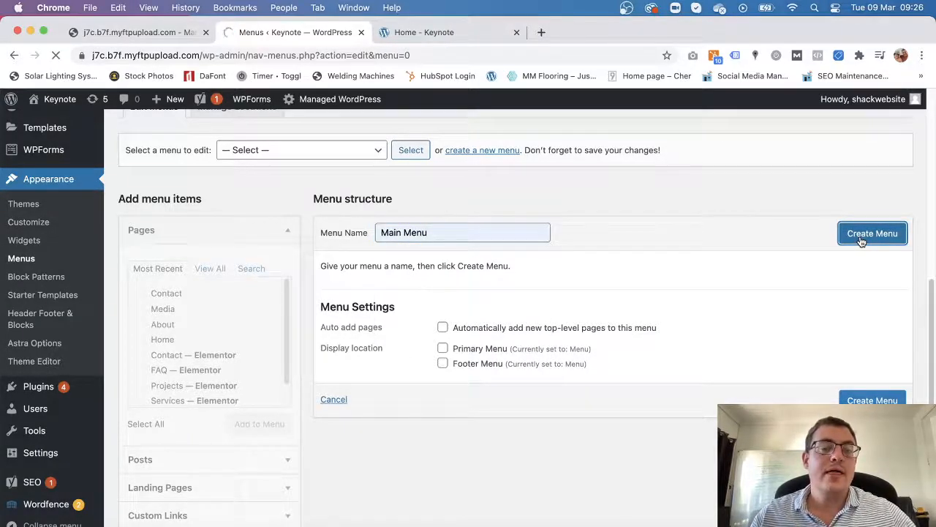
pyautogui.scroll(-10, 398, 380)
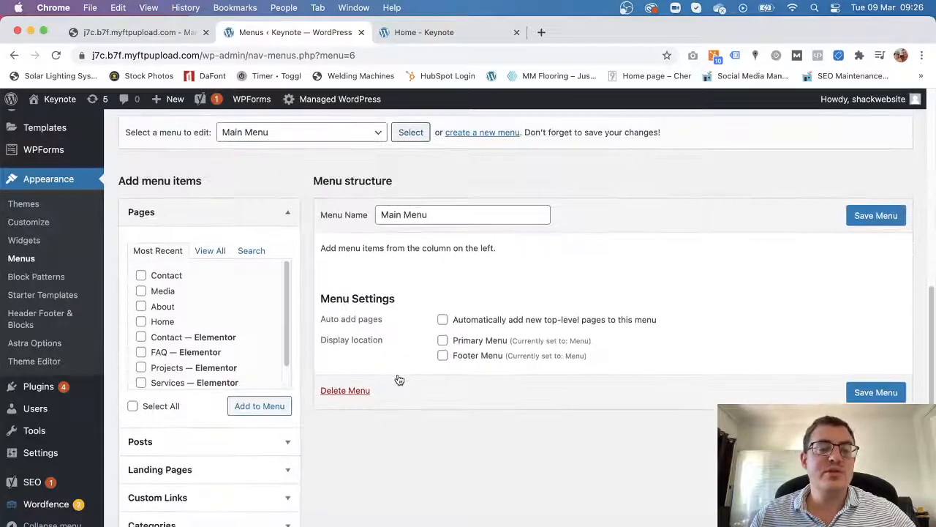
pyautogui.scroll(3, 395, 366)
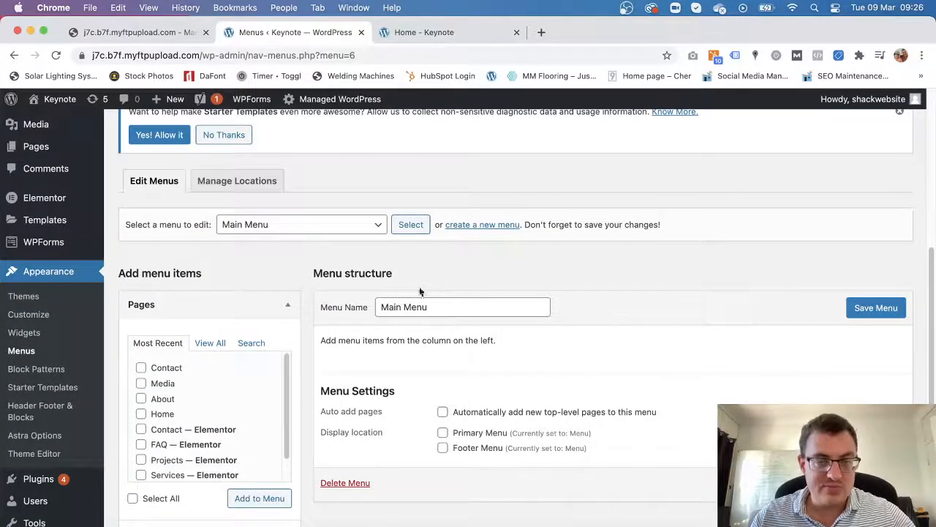
# Re-save the location assignments with Primary Menu and Footer Menu both set to Menu.
pyautogui.scroll(3, 443, 263)
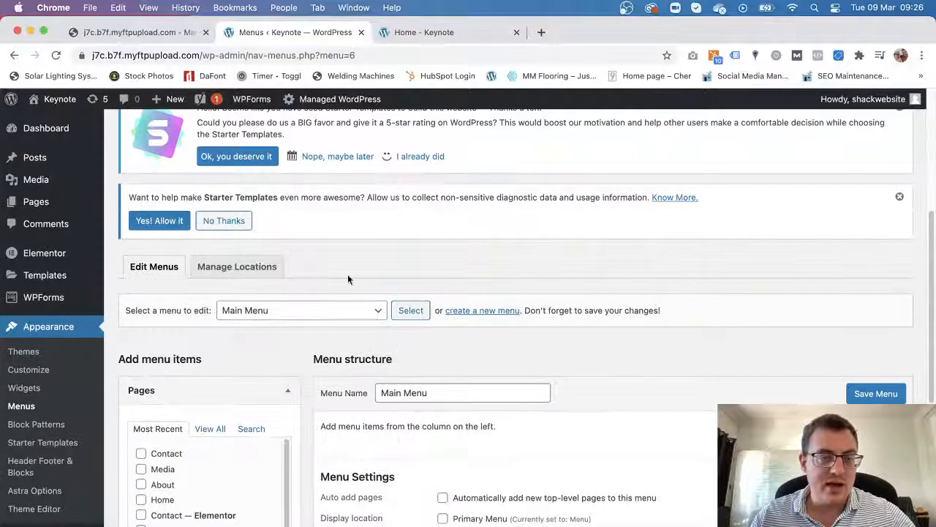
pyautogui.click(241, 273)
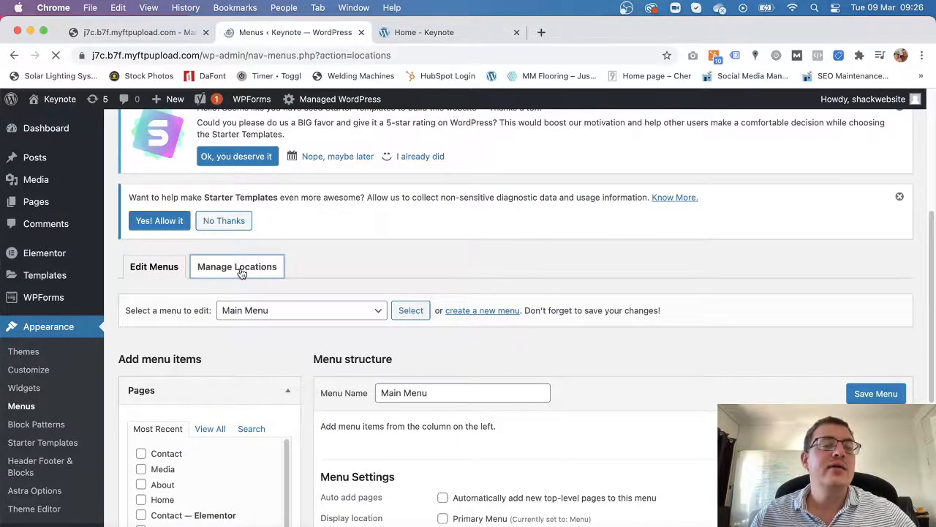
pyautogui.scroll(-3, 394, 381)
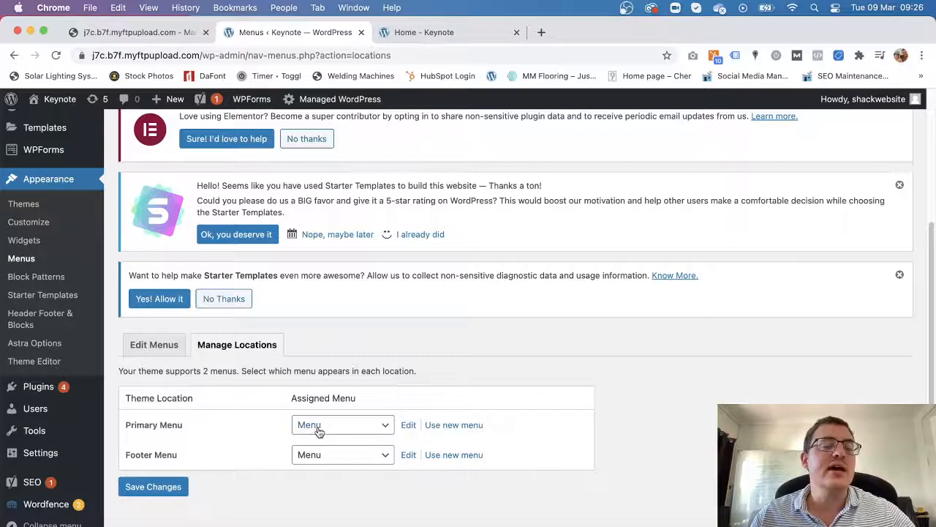
pyautogui.click(155, 492)
# Reload the live Keynote home page twice and confirm its header navigation is unchanged.
pyautogui.click(439, 33)
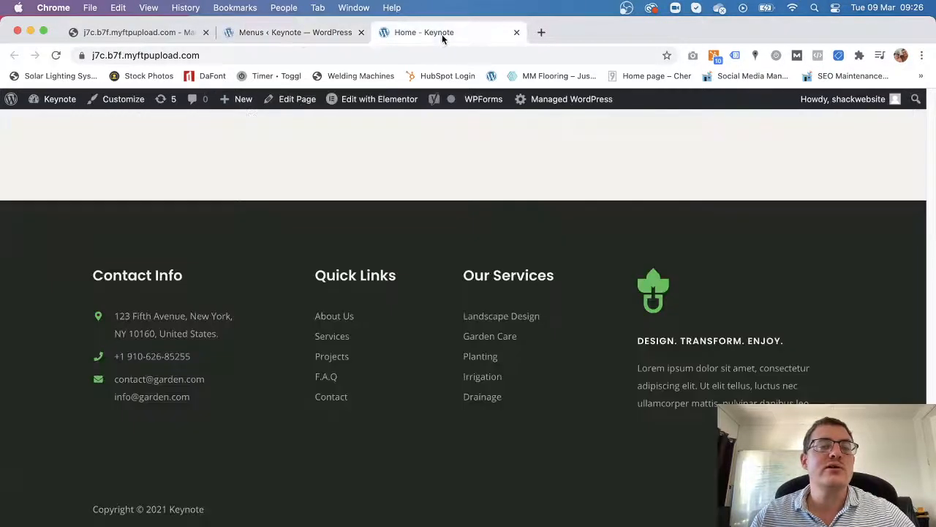
pyautogui.click(57, 55)
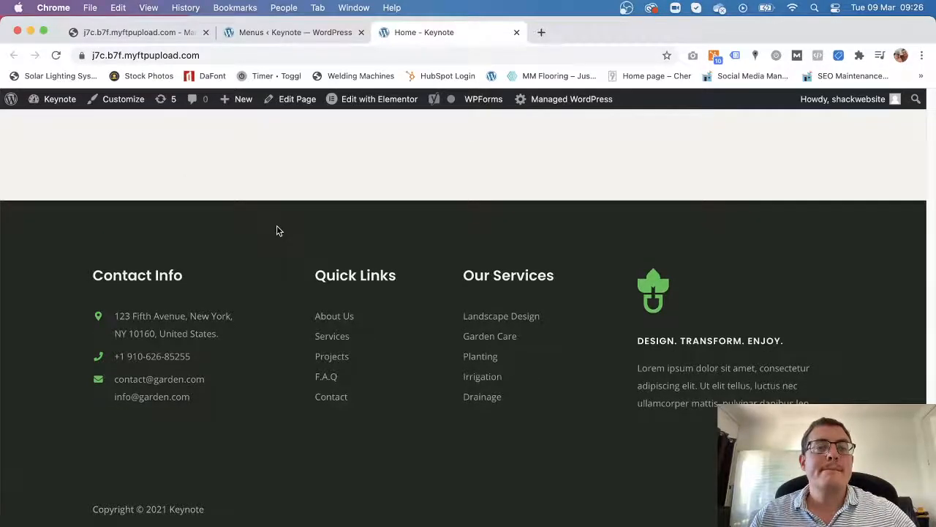
pyautogui.click(59, 56)
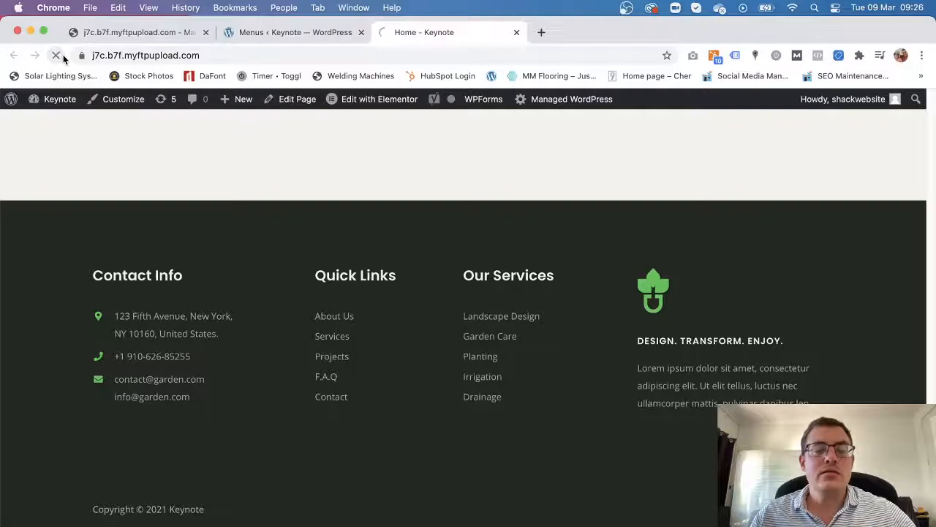
pyautogui.scroll(5, 447, 476)
pyautogui.scroll(-5, 444, 461)
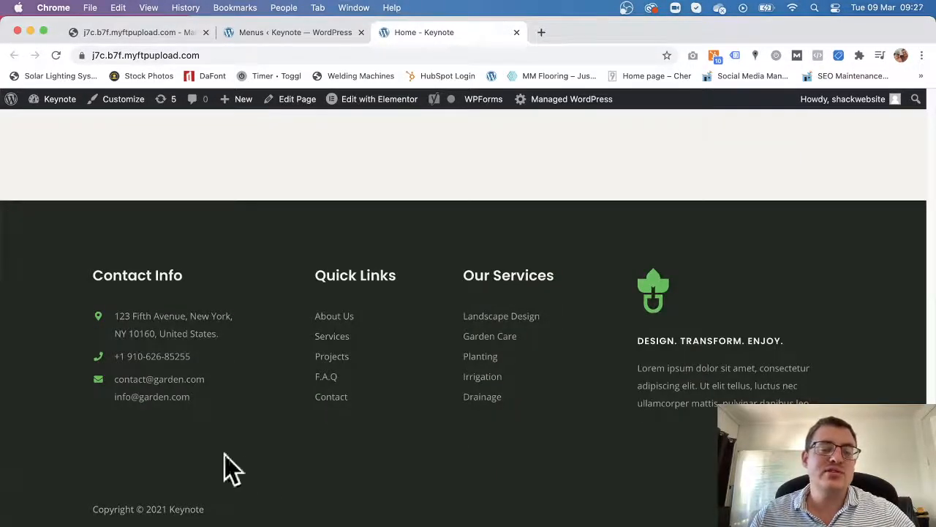
pyautogui.scroll(15, 378, 483)
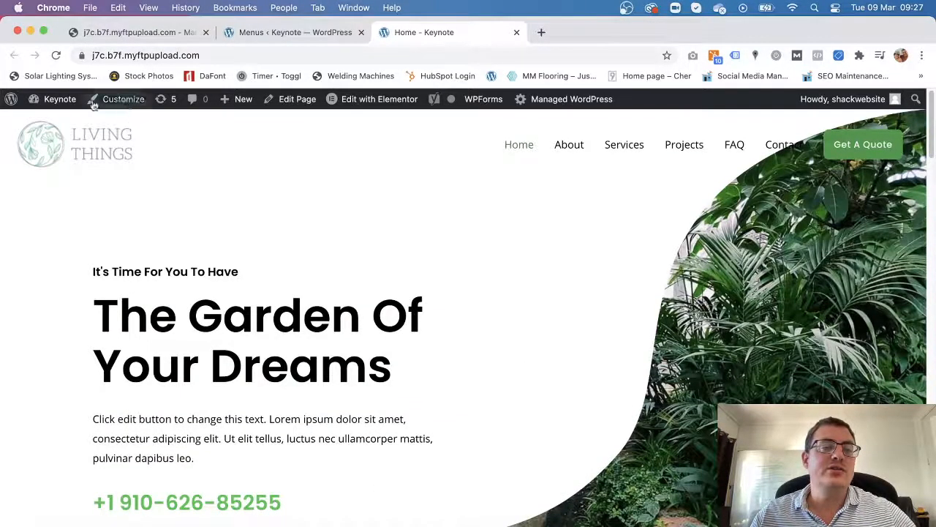
pyautogui.moveTo(64, 103)
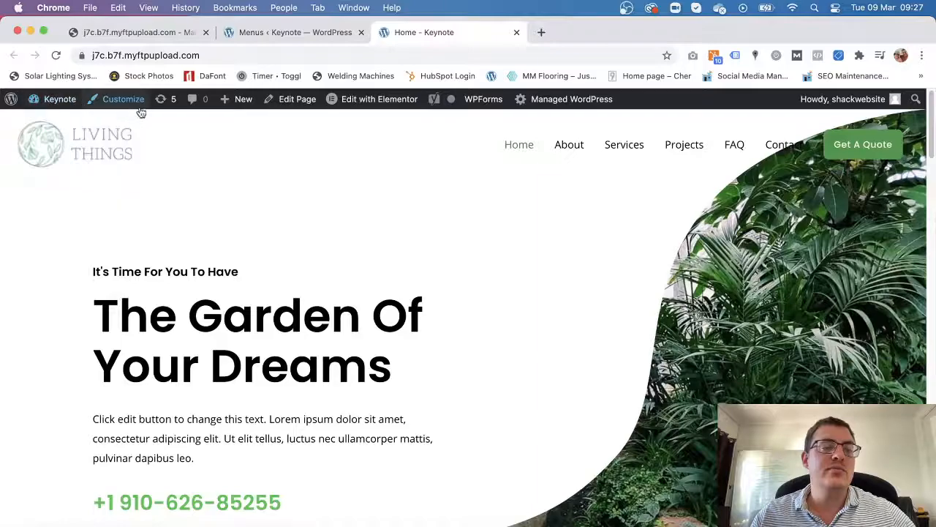
# Compare the Menus page's location assignments with the live homepage, ending back on the Menus page.
pyautogui.click(313, 32)
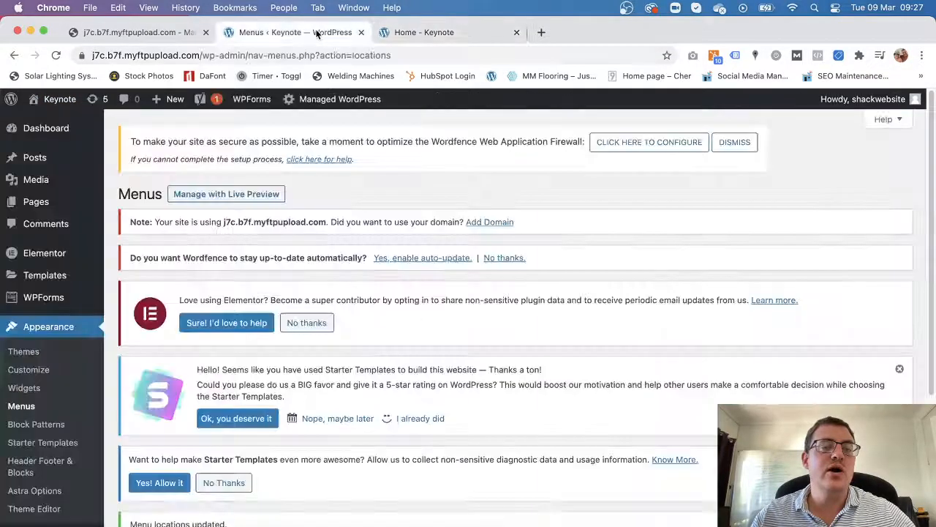
pyautogui.scroll(-6, 134, 360)
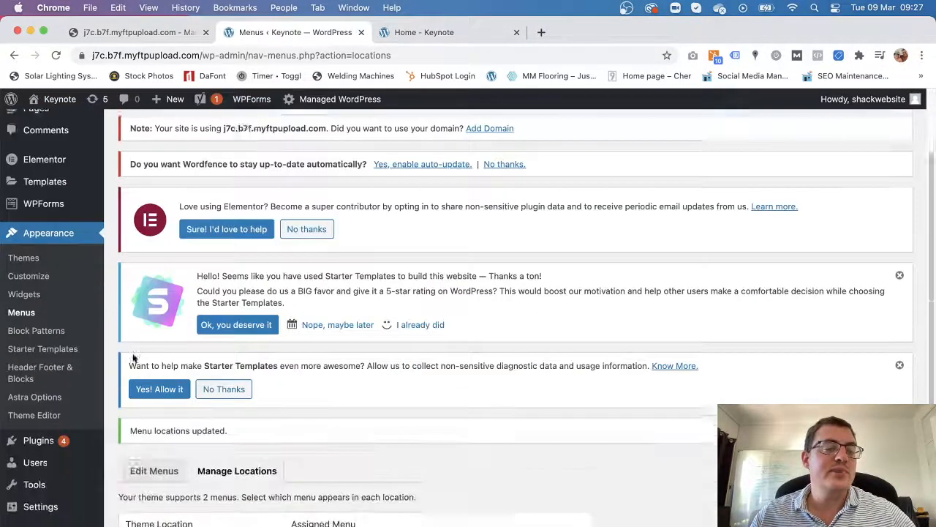
pyautogui.scroll(2, 99, 462)
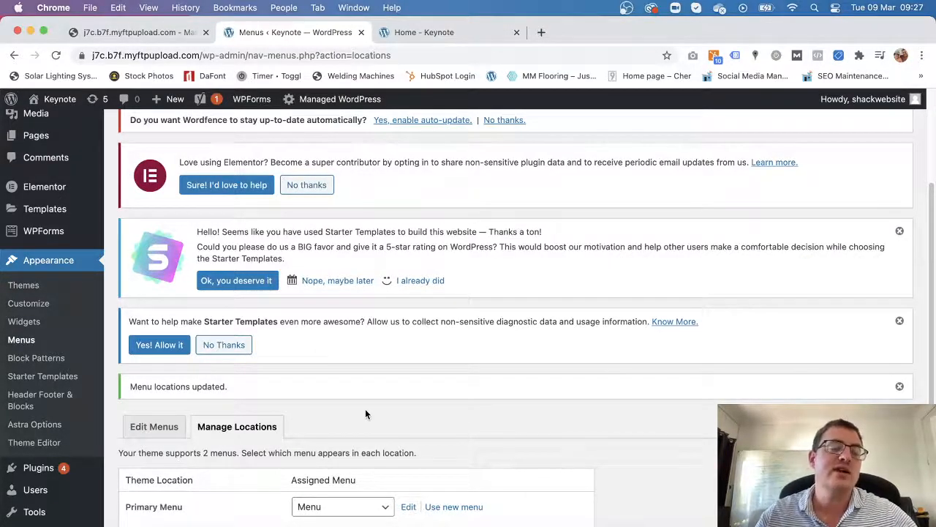
pyautogui.scroll(-2, 370, 409)
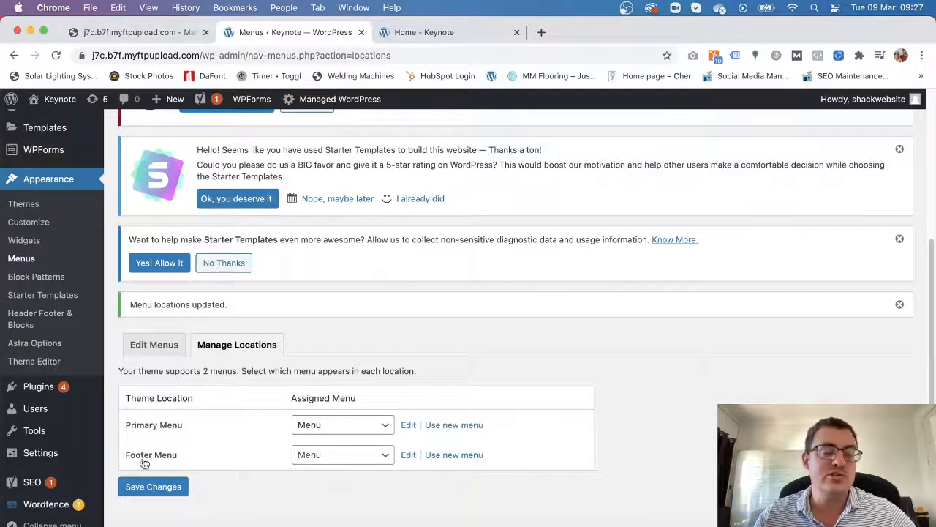
pyautogui.click(459, 30)
pyautogui.scroll(-15, 356, 468)
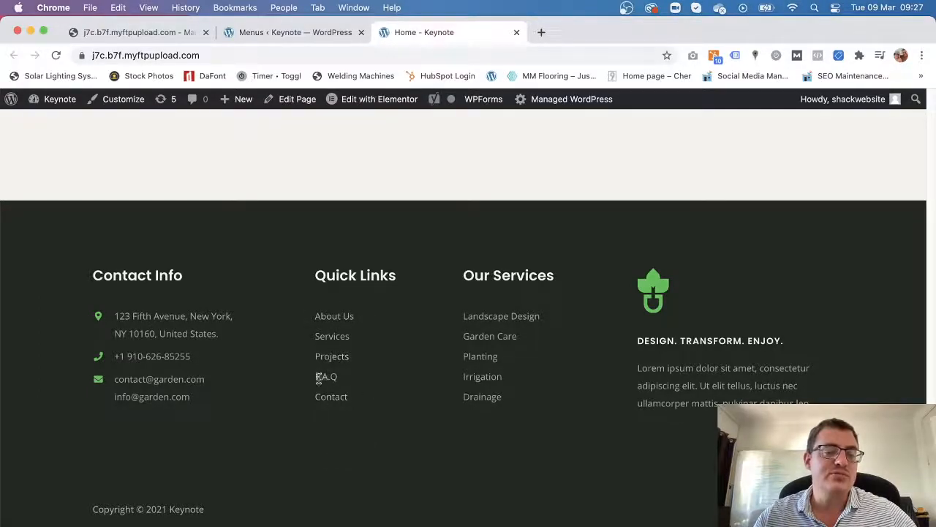
pyautogui.scroll(10, 349, 483)
pyautogui.click(298, 32)
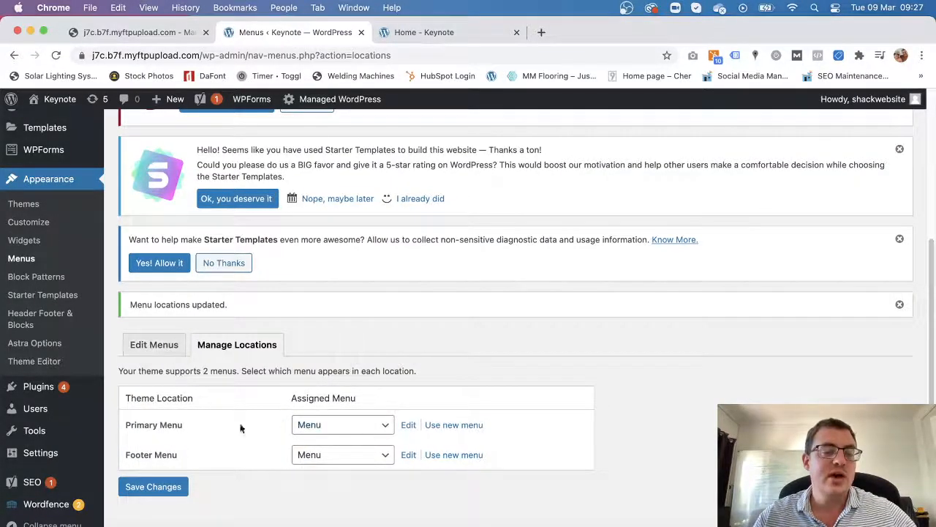
# Assign Main Menu to the Primary Menu location and save the locations.
pyautogui.click(348, 435)
pyautogui.click(345, 414)
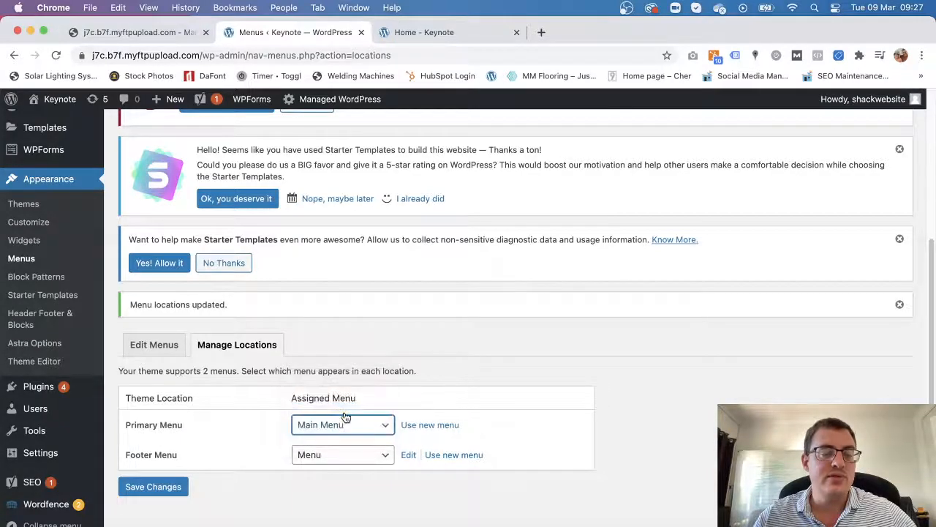
pyautogui.click(169, 490)
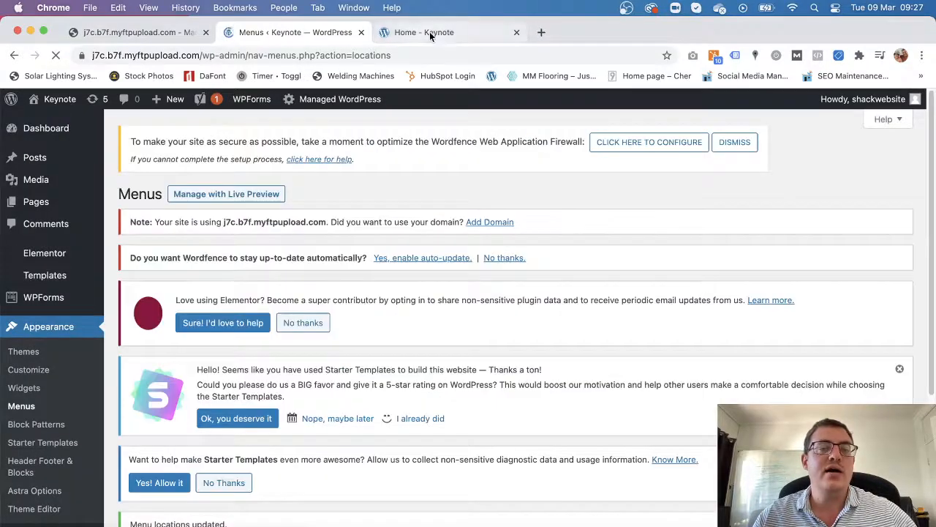
# Reload the live homepage to check the header menu, then return to the Menus page.
pyautogui.click(430, 31)
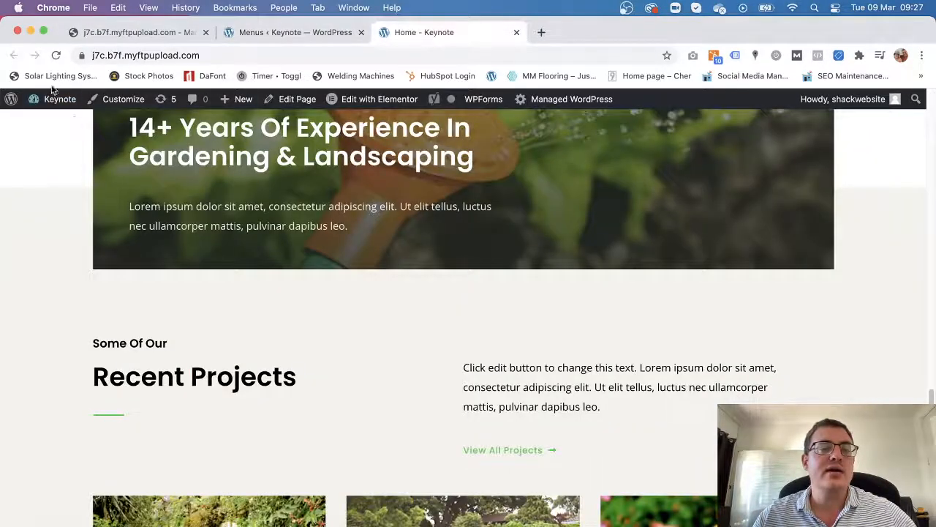
pyautogui.click(57, 55)
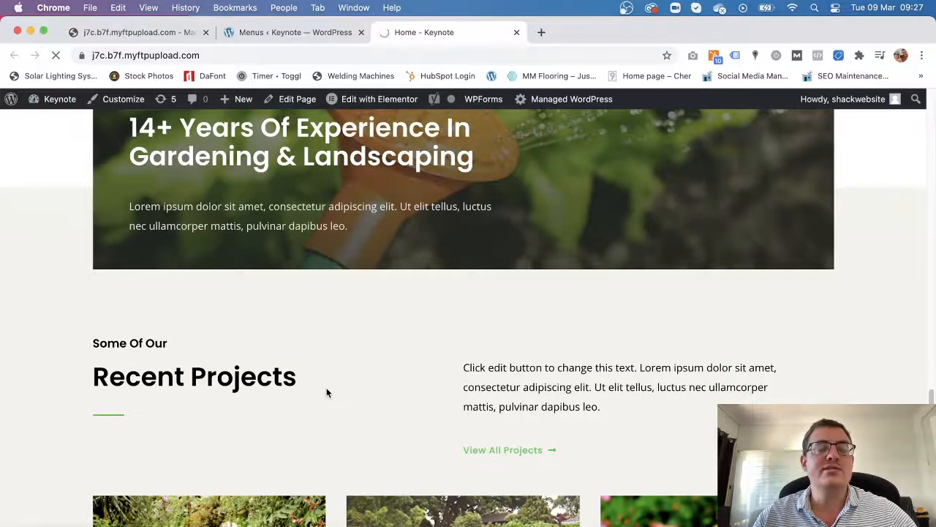
pyautogui.scroll(20, 520, 397)
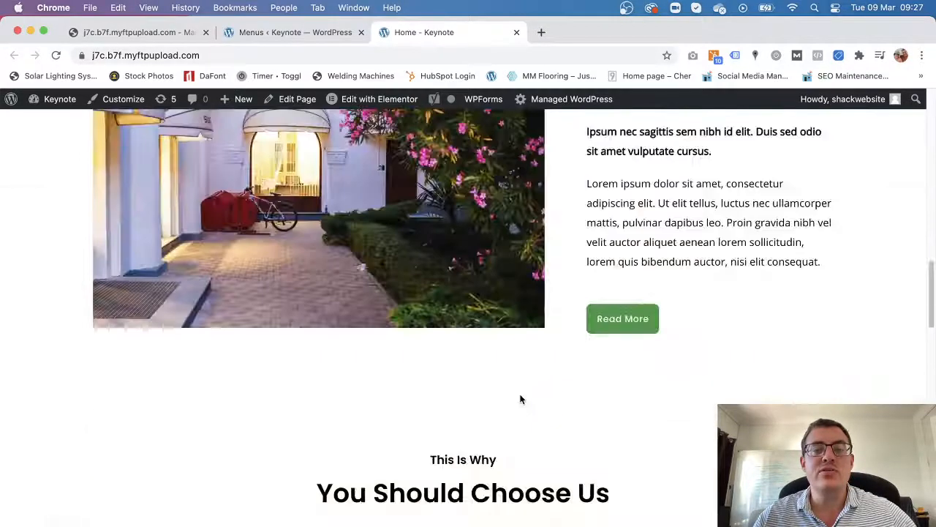
pyautogui.scroll(5, 520, 419)
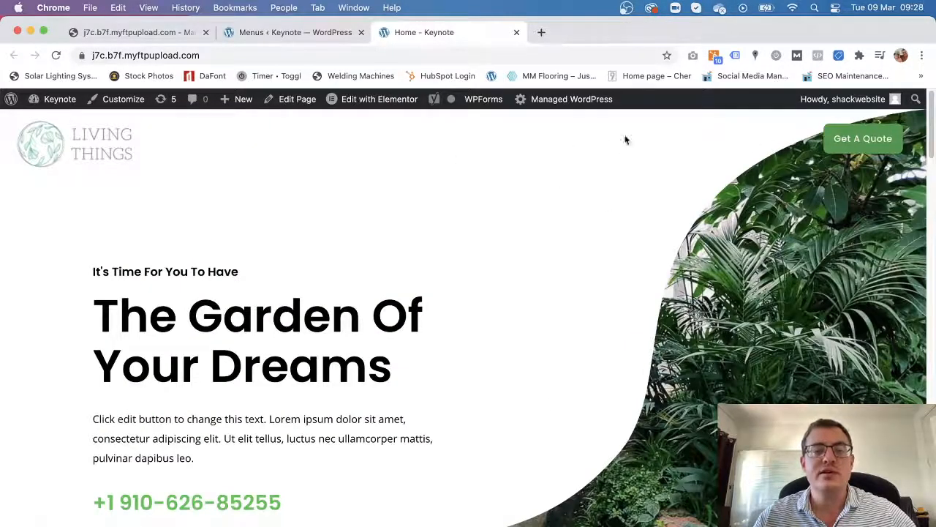
pyautogui.click(289, 32)
pyautogui.scroll(-5, 379, 266)
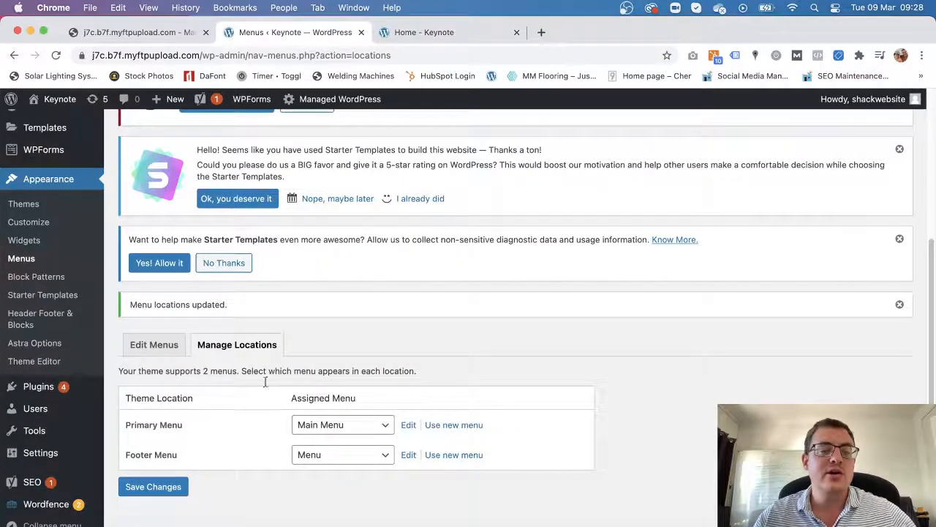
# Under Edit Menus, load Menu (Footer Menu) to view its contents.
pyautogui.click(153, 345)
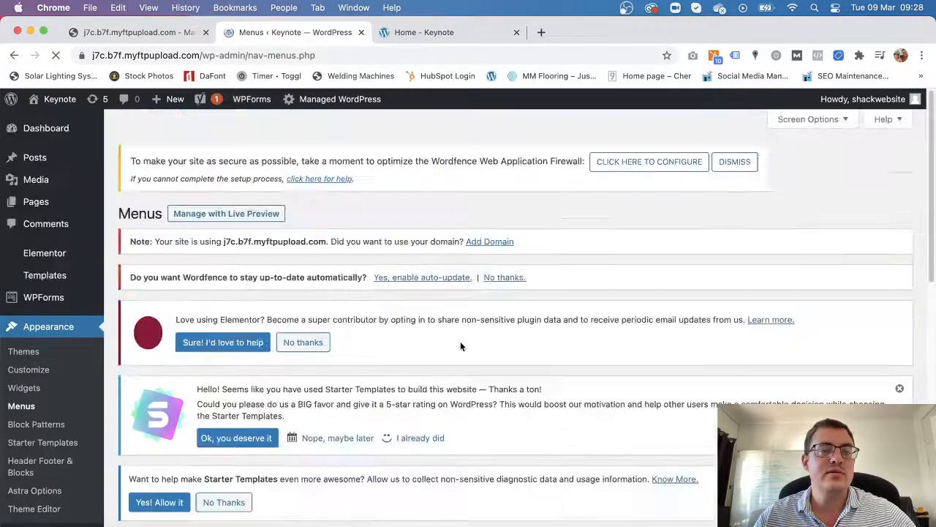
pyautogui.scroll(-6, 624, 340)
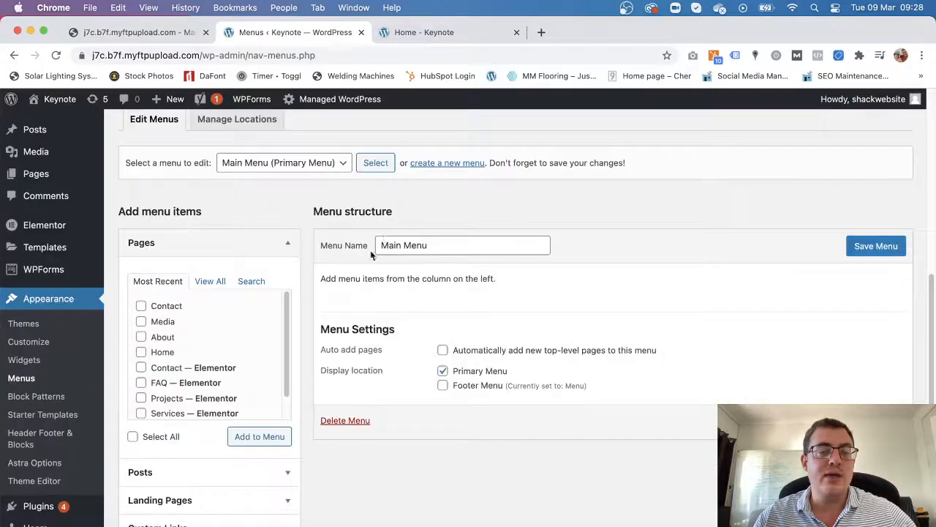
pyautogui.click(324, 170)
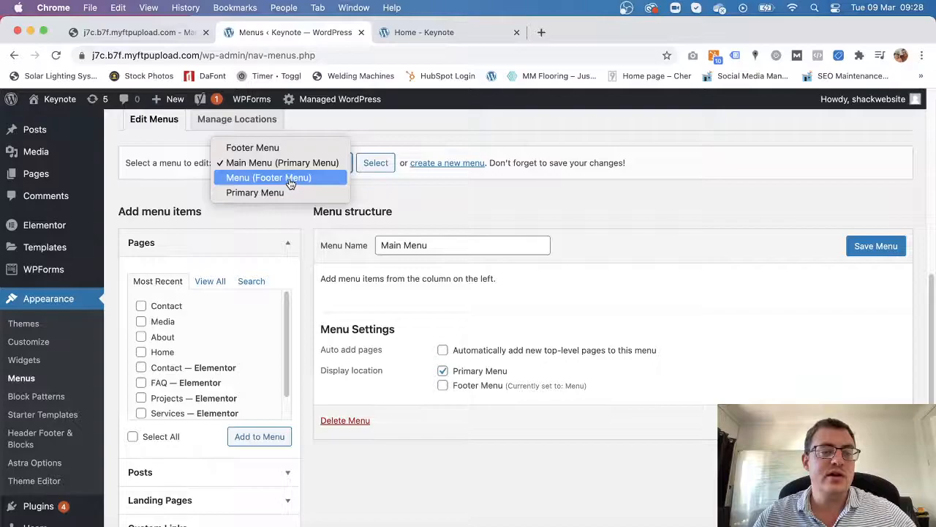
pyautogui.click(291, 183)
pyautogui.click(376, 163)
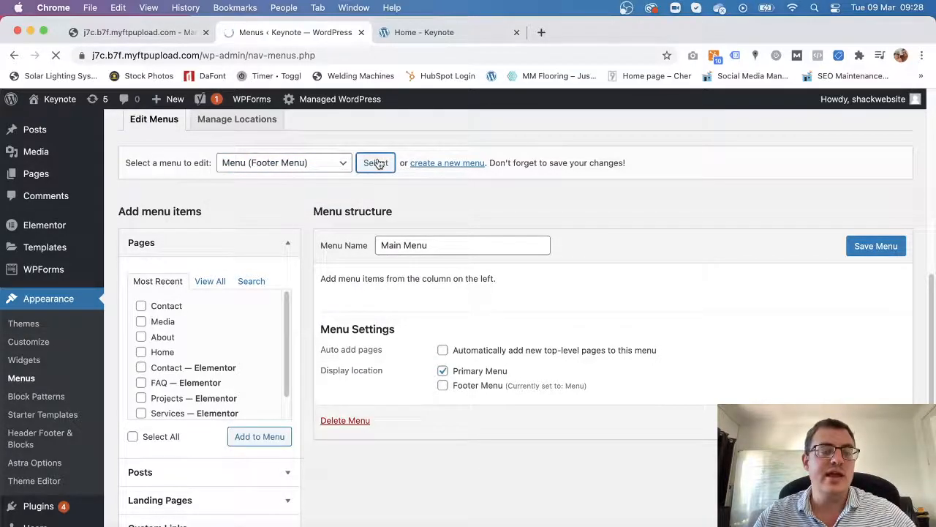
pyautogui.scroll(-7, 379, 164)
pyautogui.scroll(1, 428, 342)
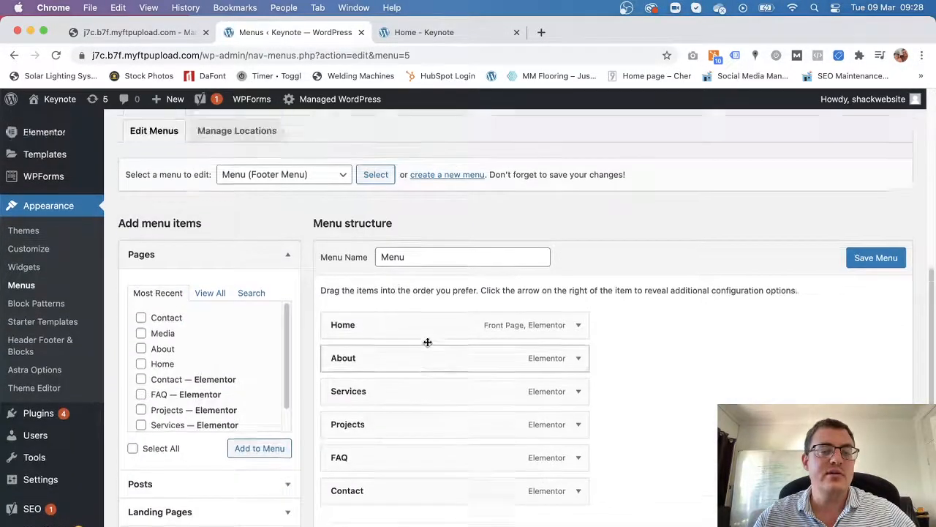
pyautogui.scroll(2, 428, 341)
# Load Main Menu (Primary Menu) for editing and review its empty structure.
pyautogui.click(317, 255)
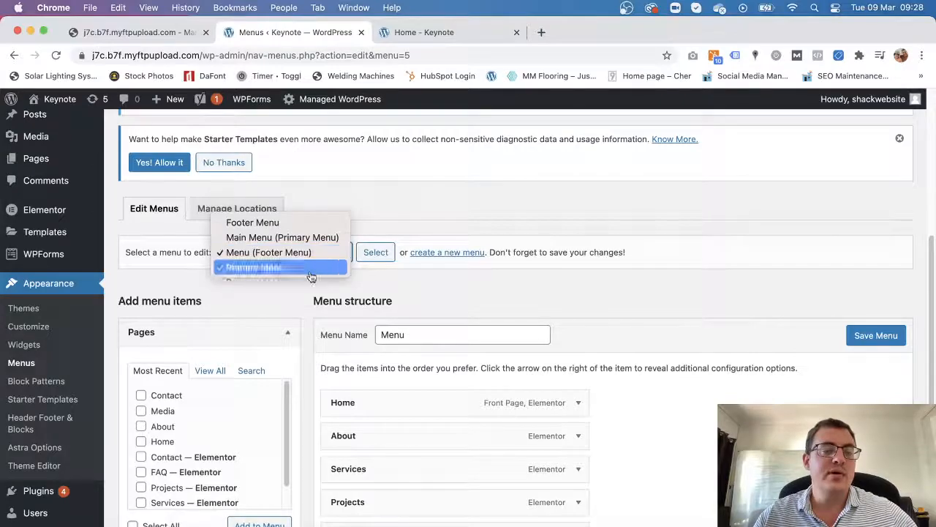
pyautogui.click(283, 237)
pyautogui.click(374, 252)
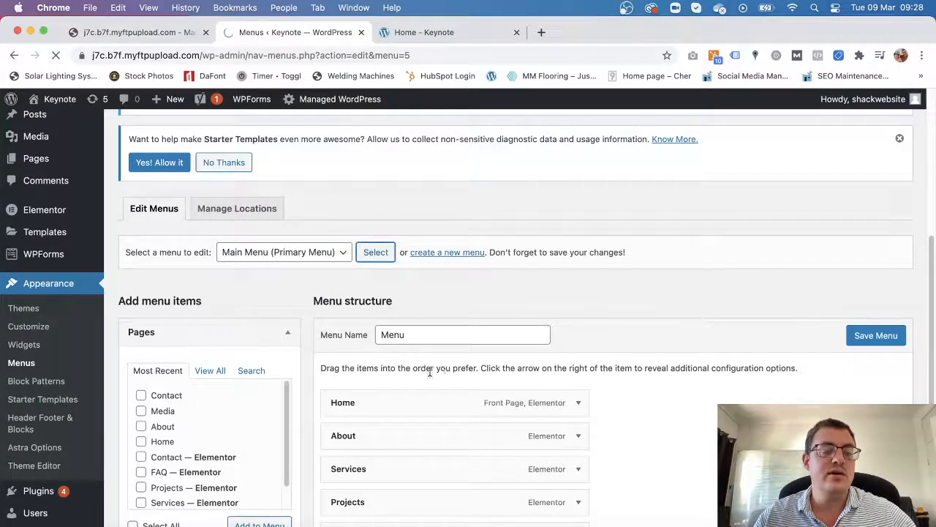
pyautogui.scroll(-8, 593, 373)
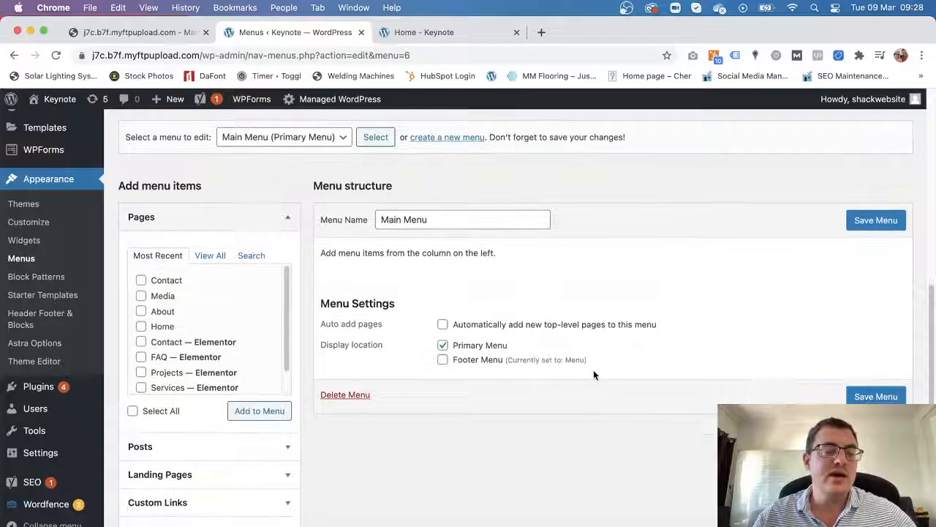
pyautogui.scroll(-1, 180, 322)
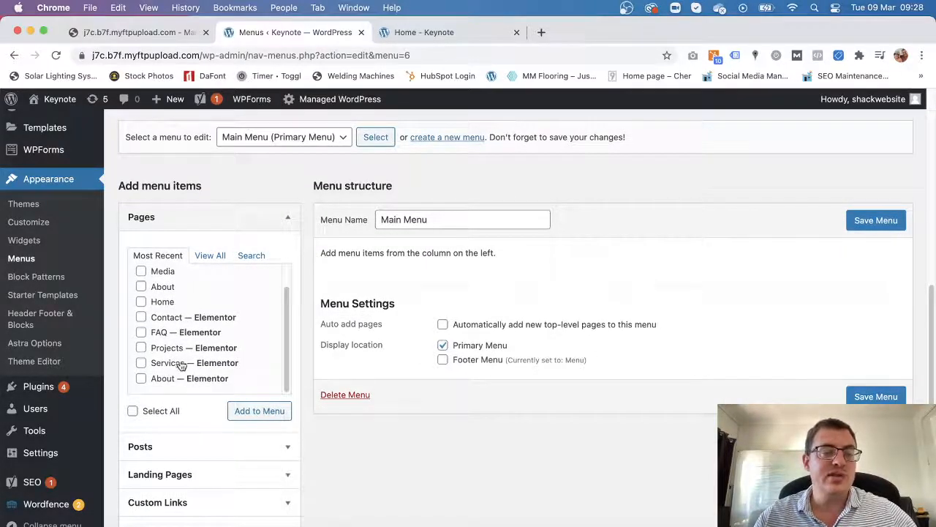
# Add the Home page to Main Menu from the pages list.
pyautogui.scroll(1, 186, 329)
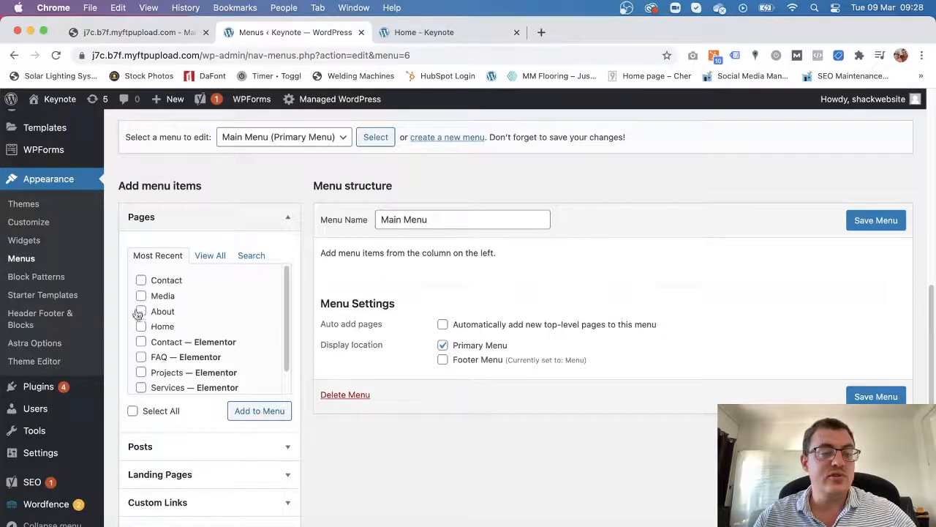
pyautogui.scroll(-2, 168, 366)
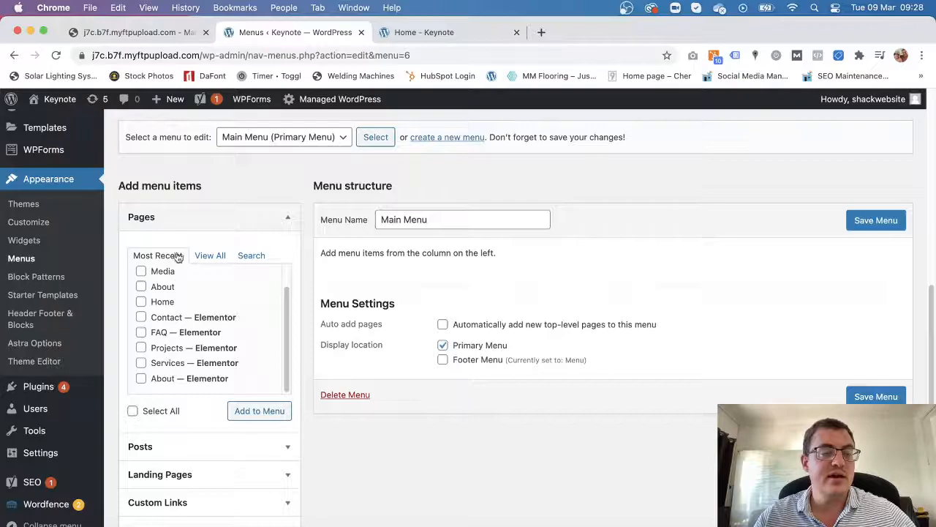
pyautogui.click(210, 256)
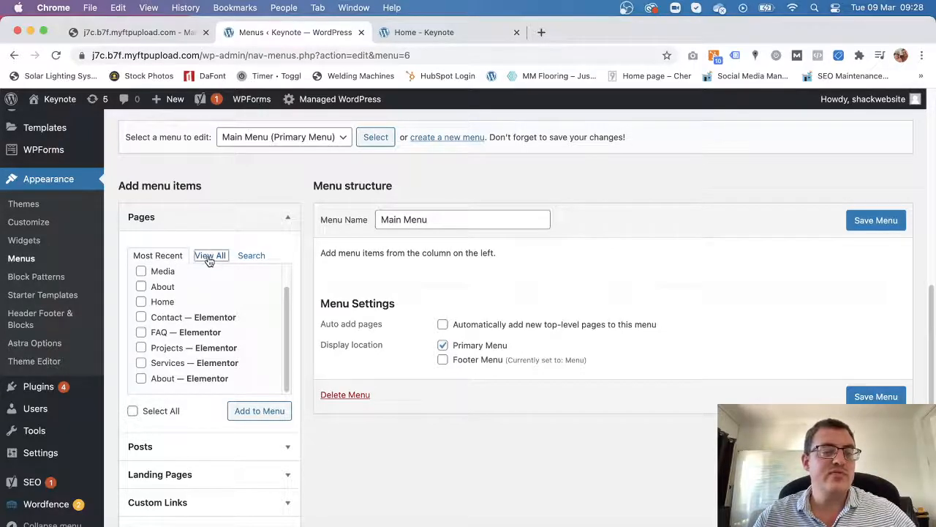
pyautogui.scroll(-3, 183, 320)
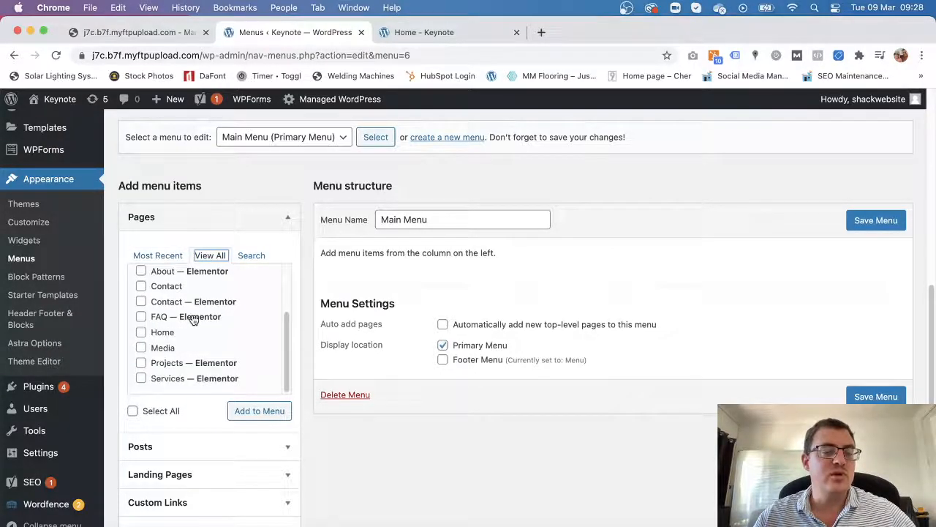
pyautogui.click(252, 256)
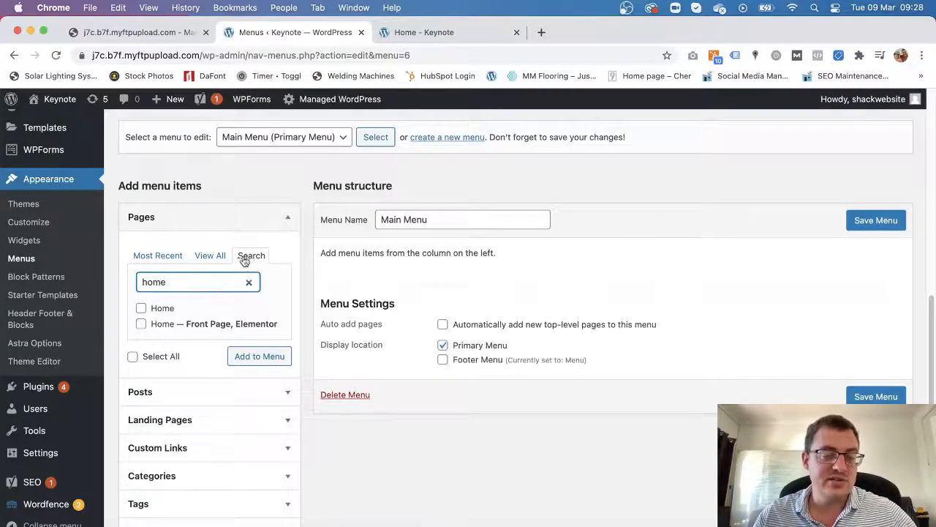
pyautogui.click(142, 324)
pyautogui.click(256, 358)
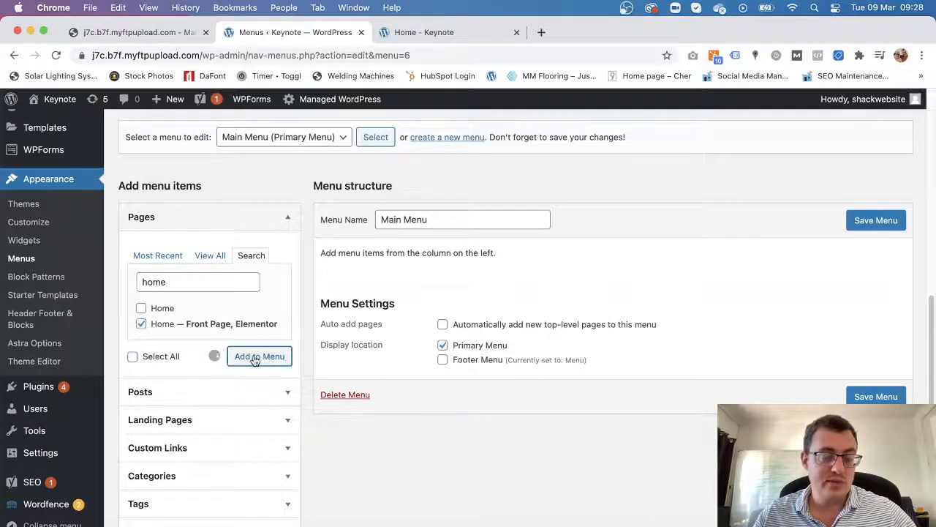
# Add the Services and About pages, and drag About between Home and Services.
pyautogui.click(223, 257)
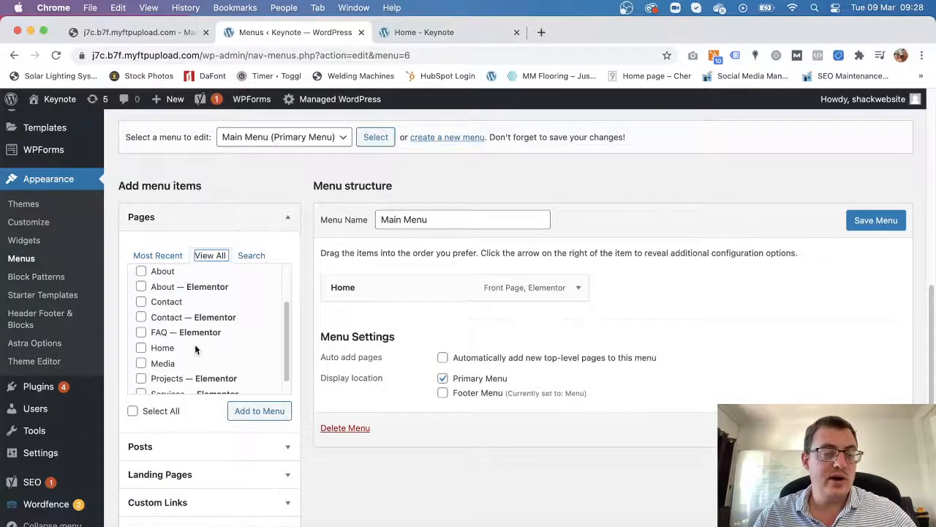
pyautogui.scroll(-3, 195, 344)
pyautogui.click(142, 368)
pyautogui.click(259, 401)
pyautogui.scroll(1, 197, 333)
pyautogui.click(141, 281)
pyautogui.click(249, 402)
pyautogui.moveTo(422, 343); pyautogui.dragTo(418, 310)
# Add the Blog and Contact pages to the end of Main Menu.
pyautogui.scroll(-1, 188, 330)
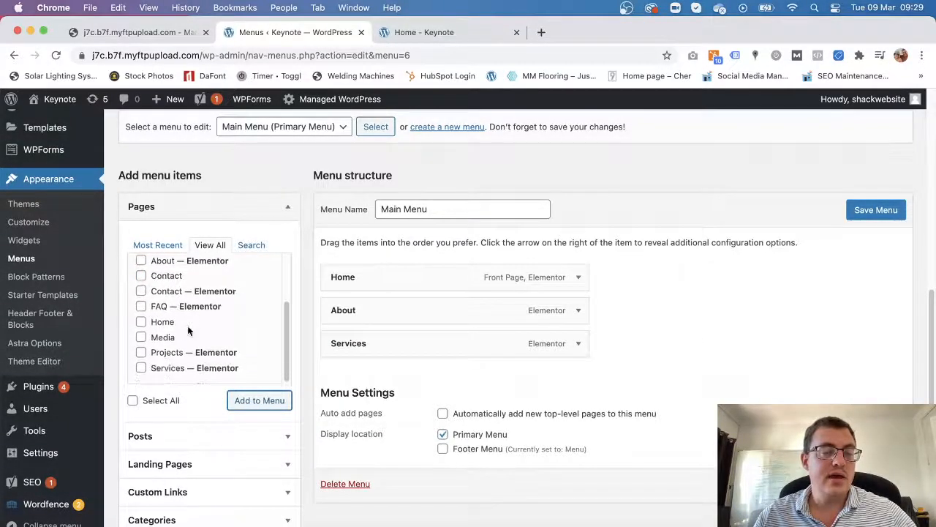
pyautogui.scroll(2, 196, 333)
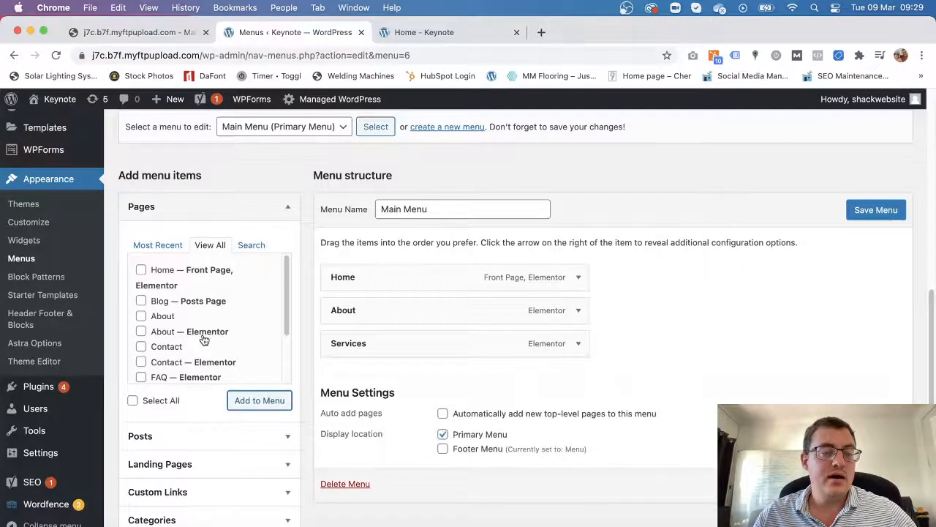
pyautogui.scroll(-3, 203, 335)
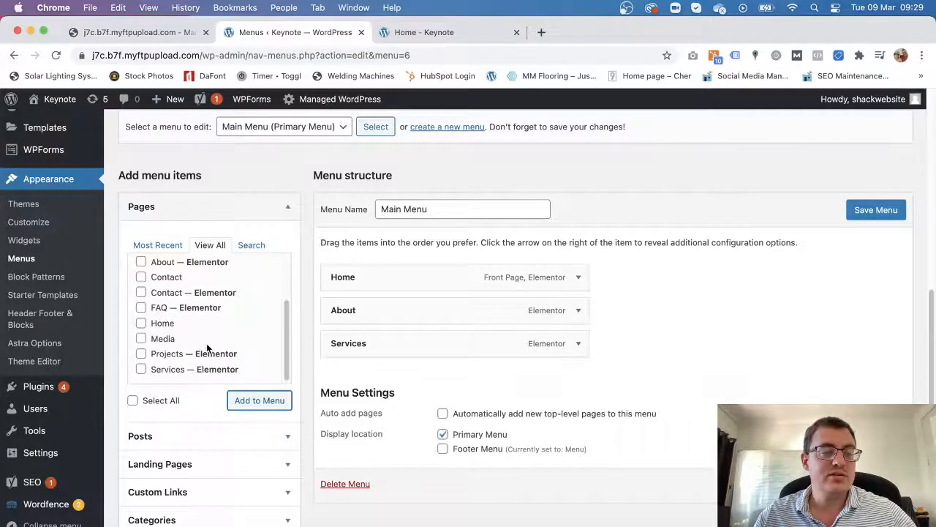
pyautogui.scroll(2, 209, 350)
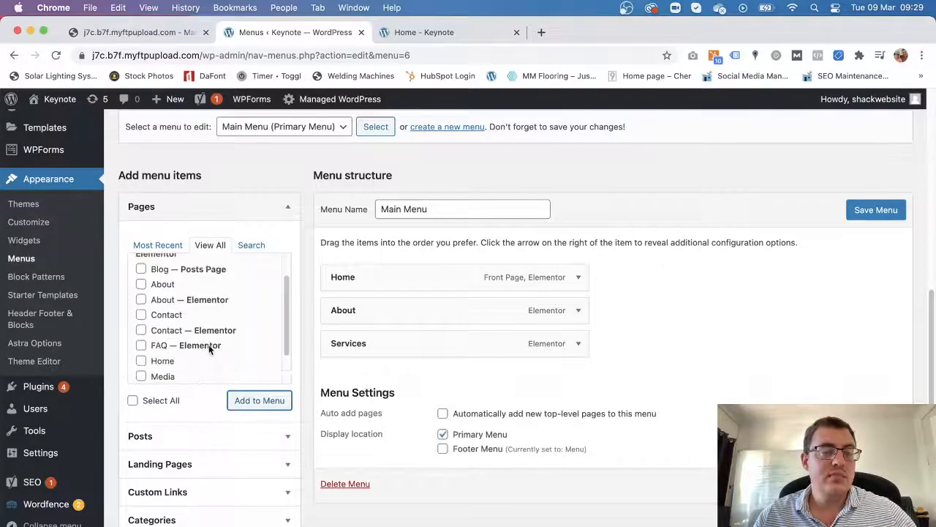
pyautogui.scroll(-1, 210, 350)
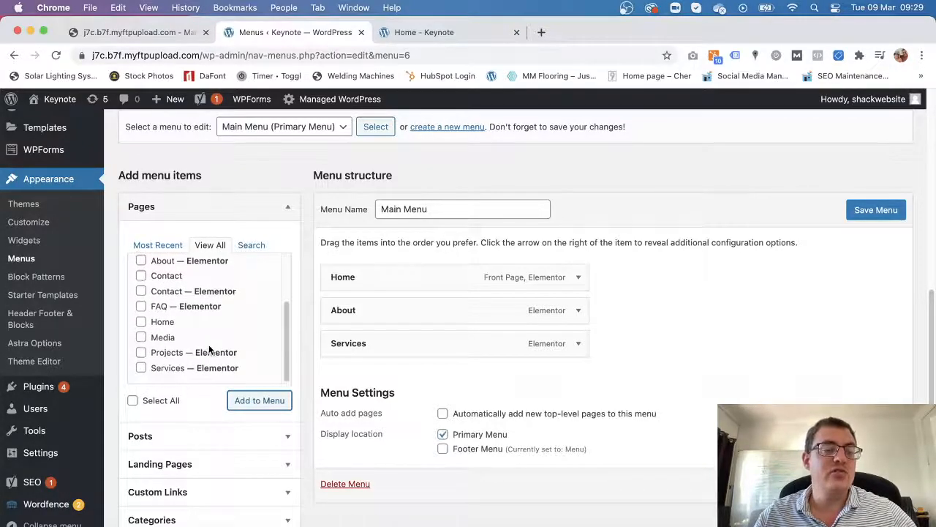
pyautogui.scroll(3, 208, 344)
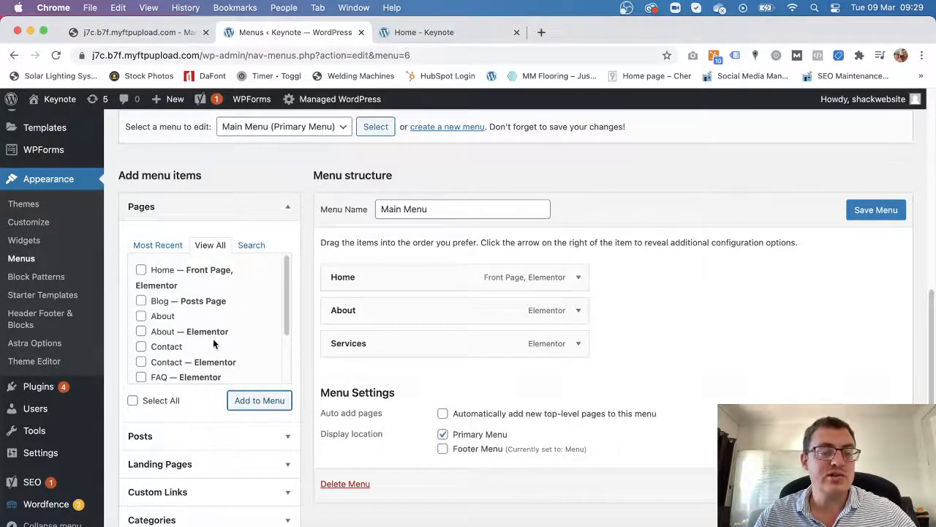
pyautogui.click(142, 300)
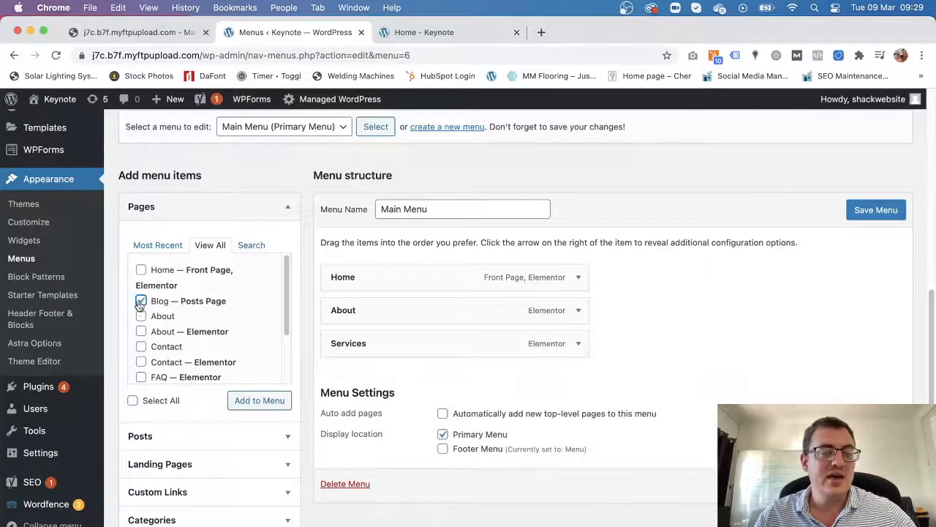
pyautogui.click(242, 401)
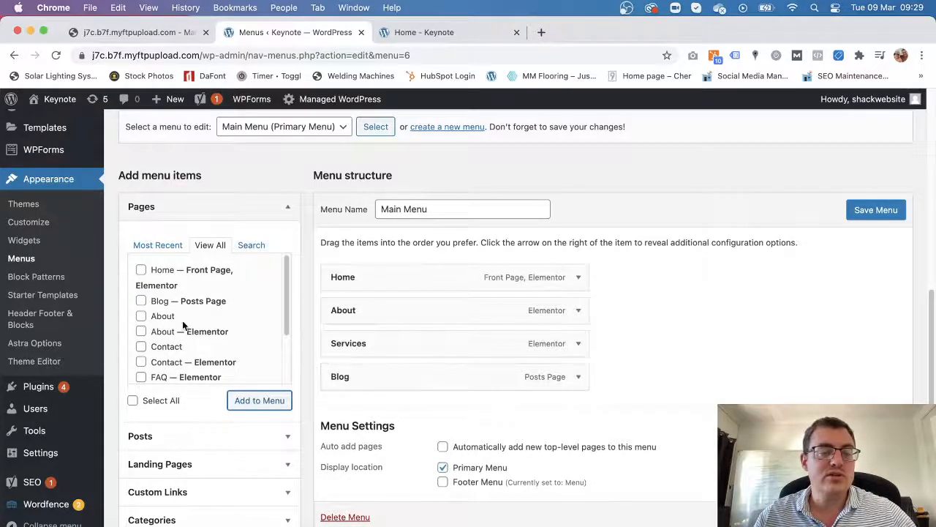
pyautogui.click(141, 362)
pyautogui.click(270, 400)
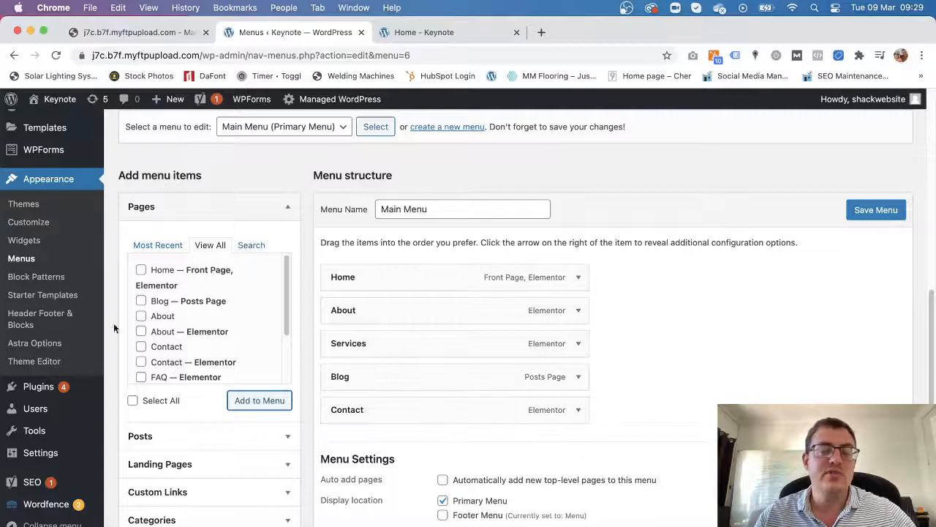
# Save Main Menu with Home, About, Services, Blog and Contact.
pyautogui.scroll(-1, 246, 382)
pyautogui.click(876, 210)
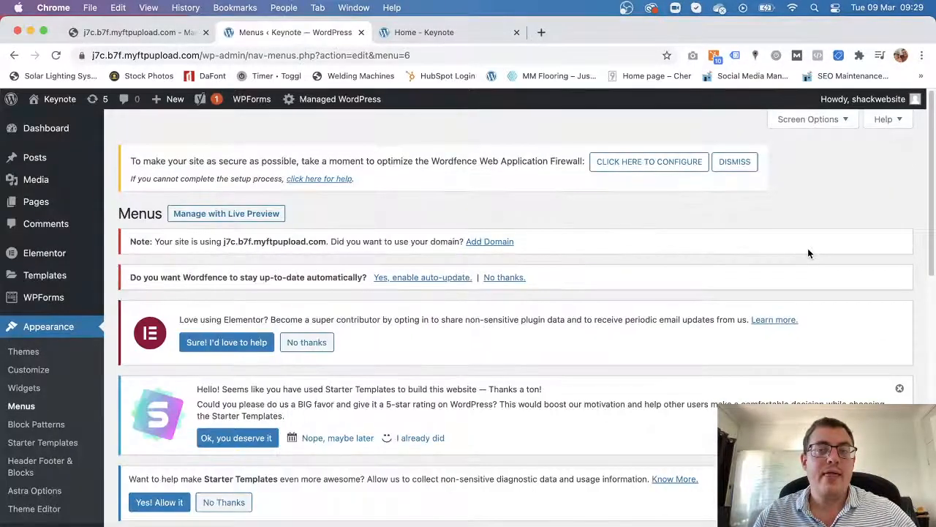
pyautogui.click(411, 31)
# Check the new header menu on the homepage, then scroll the Menus page down to Custom Links.
pyautogui.click(56, 55)
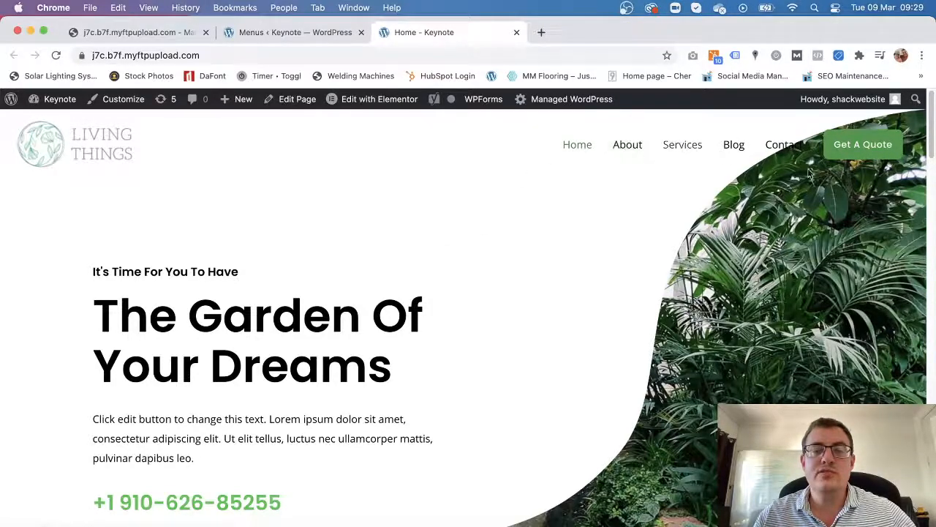
pyautogui.click(250, 34)
pyautogui.scroll(-10, 376, 337)
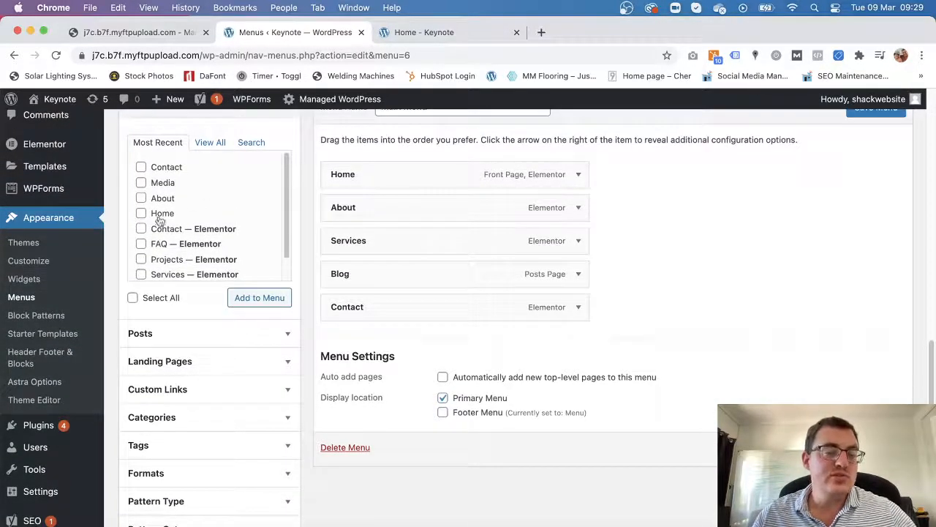
pyautogui.moveTo(41, 454)
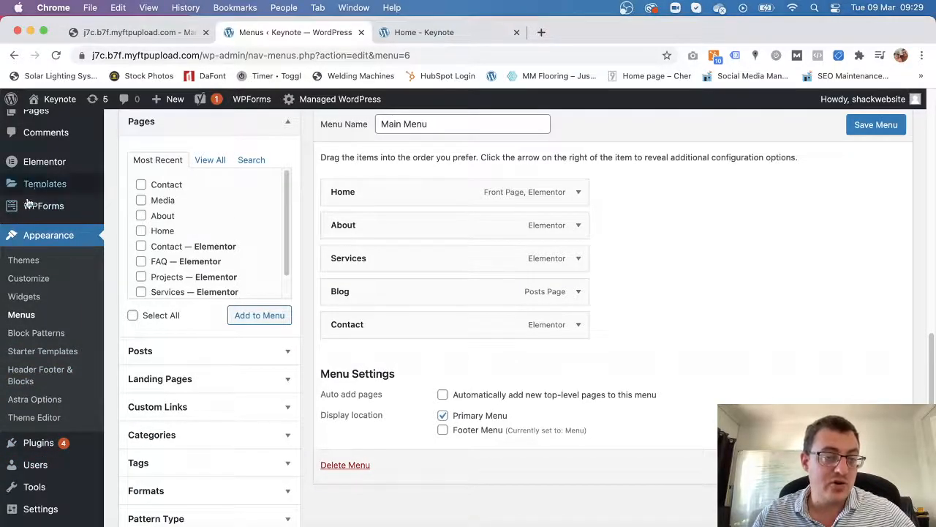
pyautogui.scroll(-2, 285, 220)
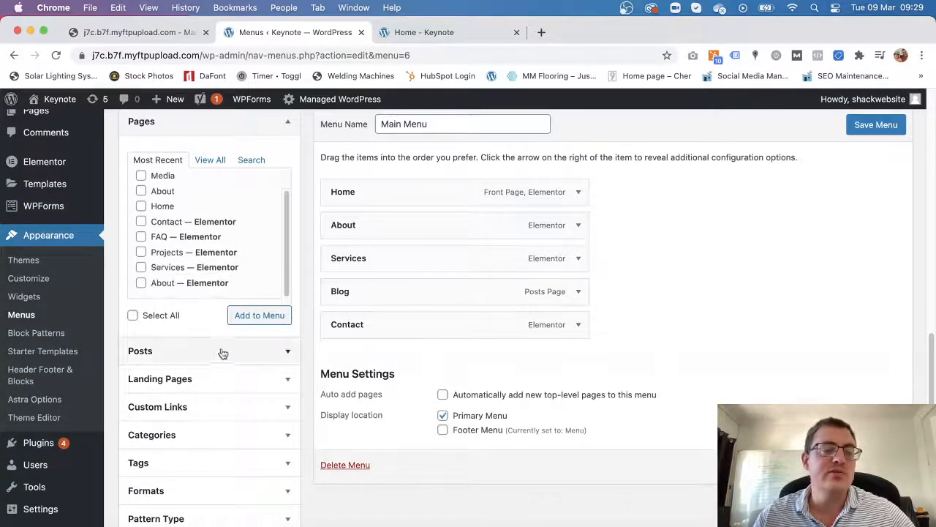
pyautogui.scroll(-1, 219, 352)
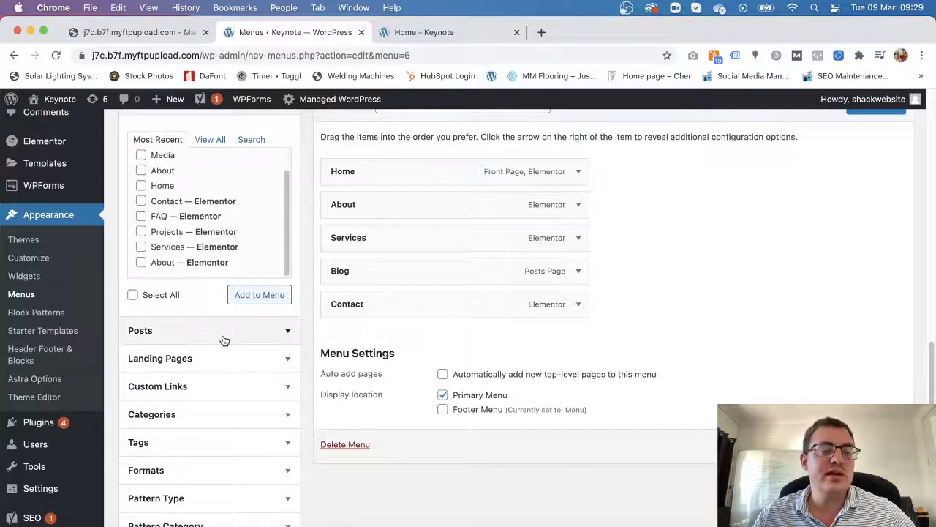
pyautogui.scroll(-1, 227, 336)
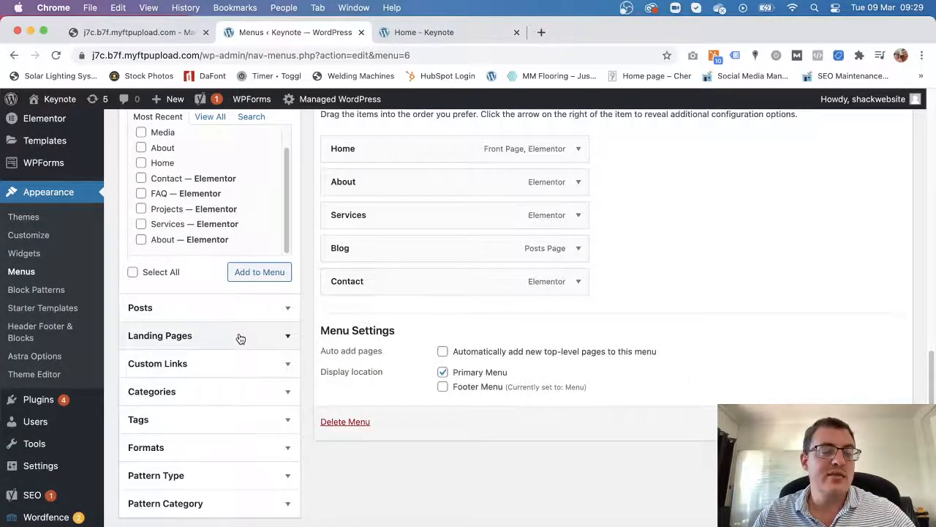
pyautogui.scroll(-1, 240, 338)
pyautogui.click(212, 354)
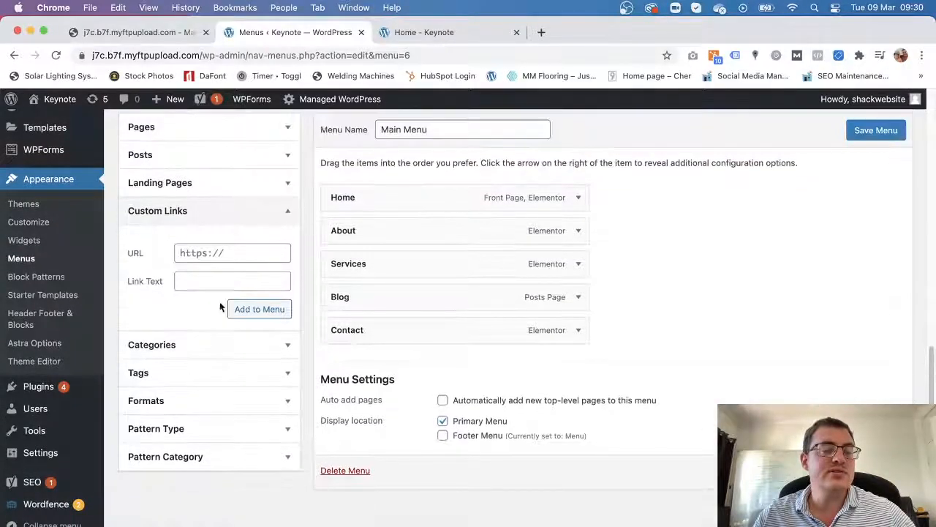
pyautogui.click(227, 252)
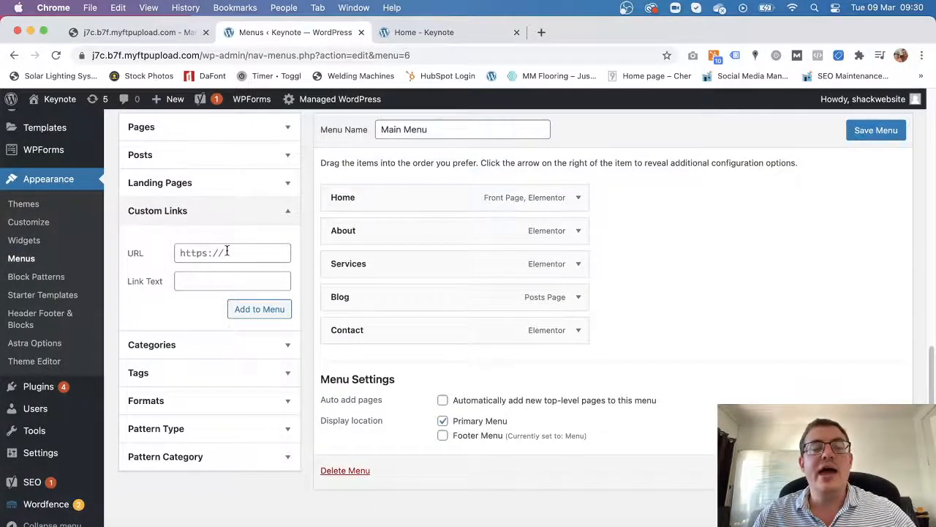
pyautogui.click(207, 281)
pyautogui.click(230, 254)
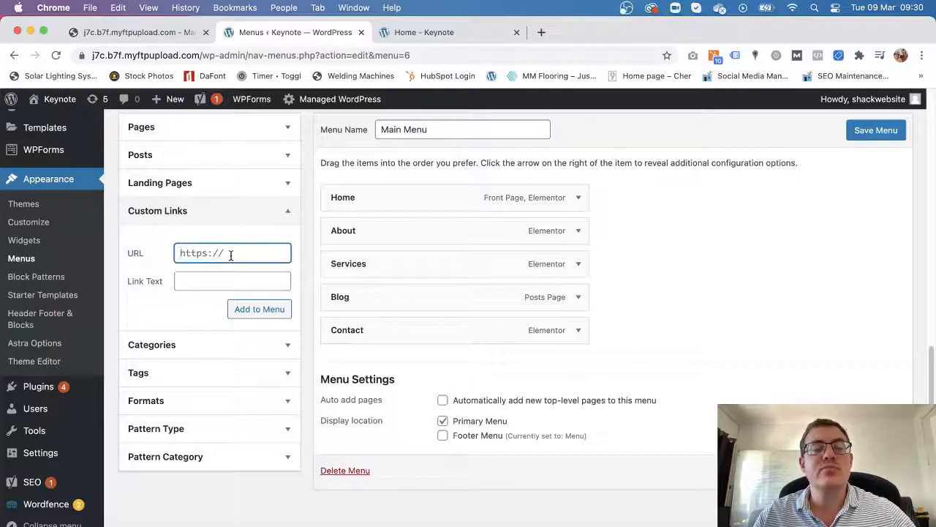
pyautogui.write('https')
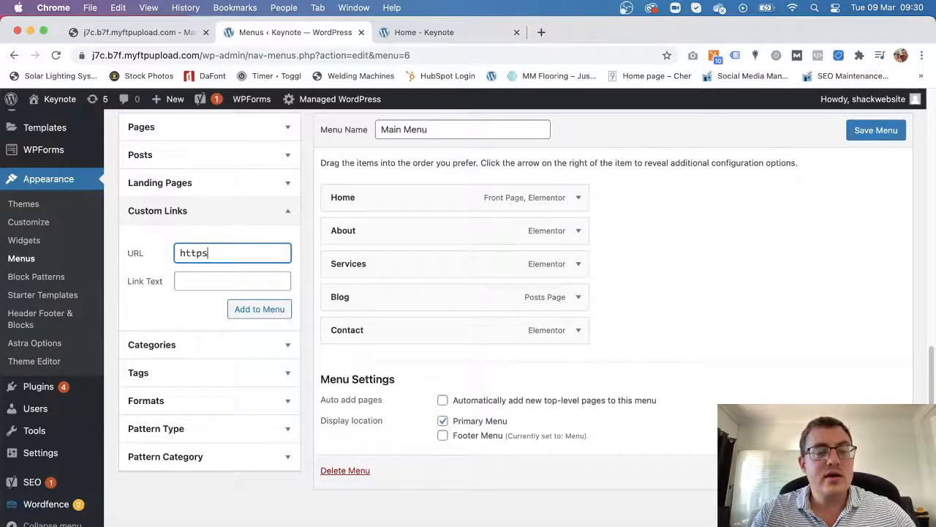
pyautogui.write('://www.shack.co.za')
pyautogui.click(207, 284)
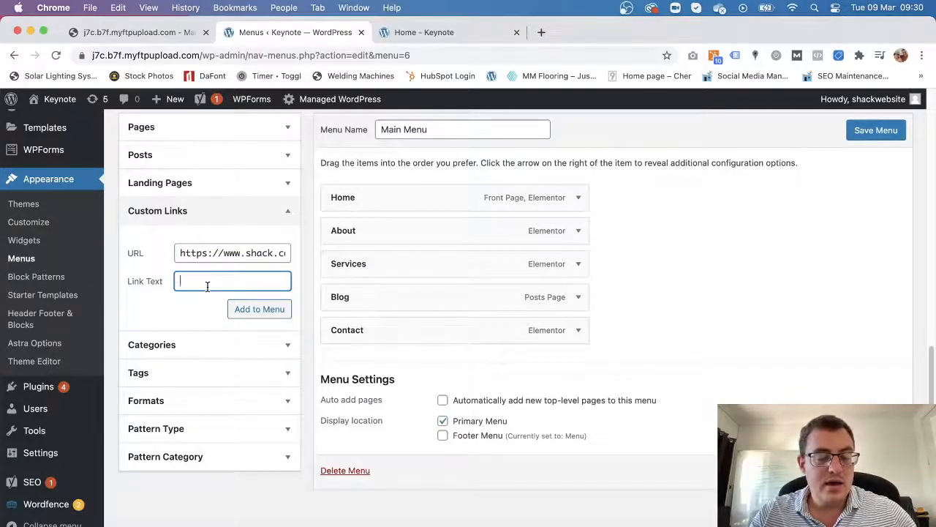
pyautogui.write('Go to shack')
pyautogui.click(272, 310)
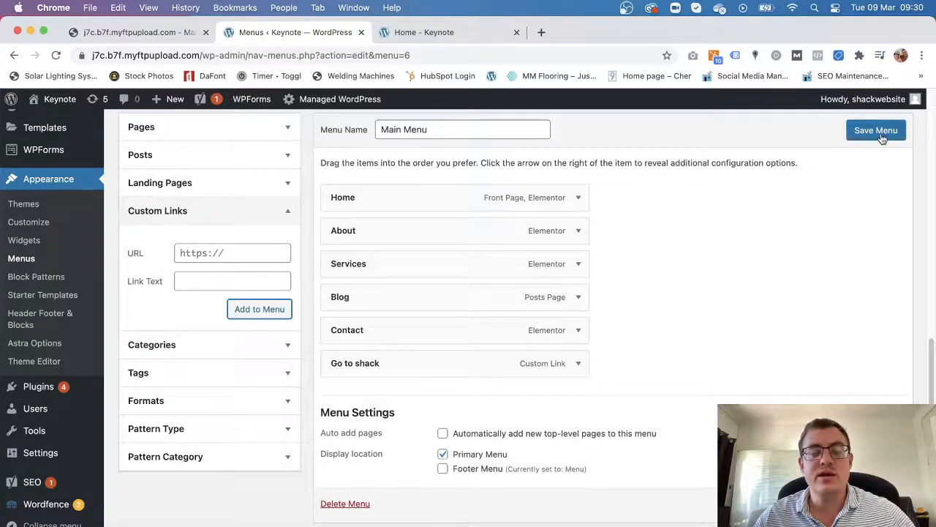
# Set the Go to shack menu item to open in a new tab.
pyautogui.click(579, 364)
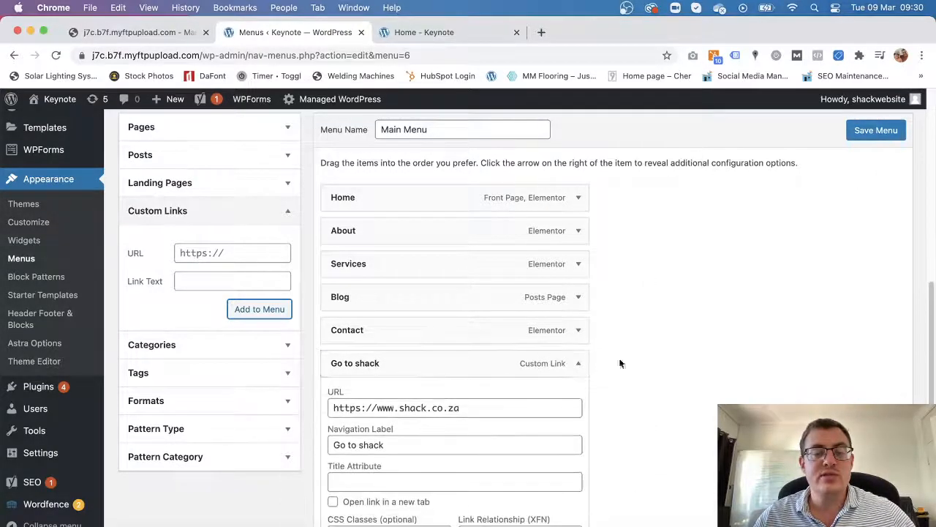
pyautogui.scroll(-5, 629, 362)
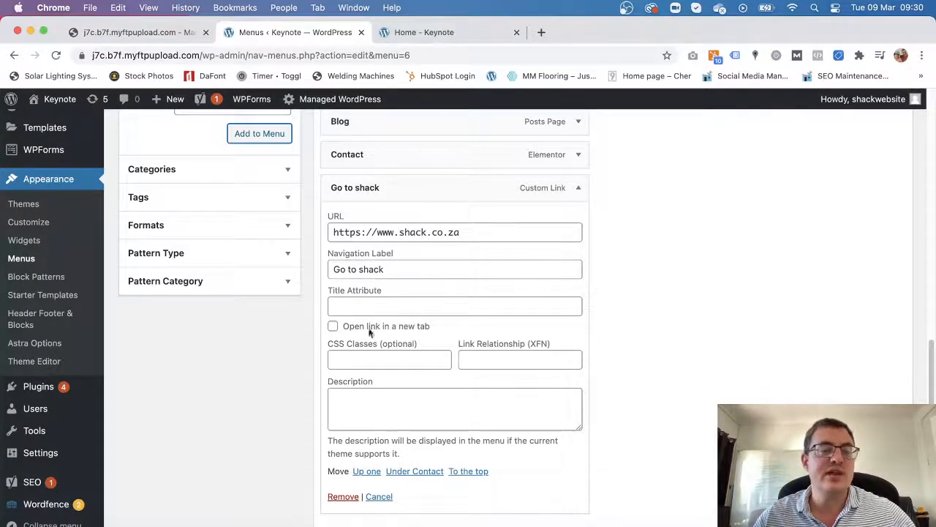
pyautogui.click(334, 326)
pyautogui.scroll(-3, 798, 397)
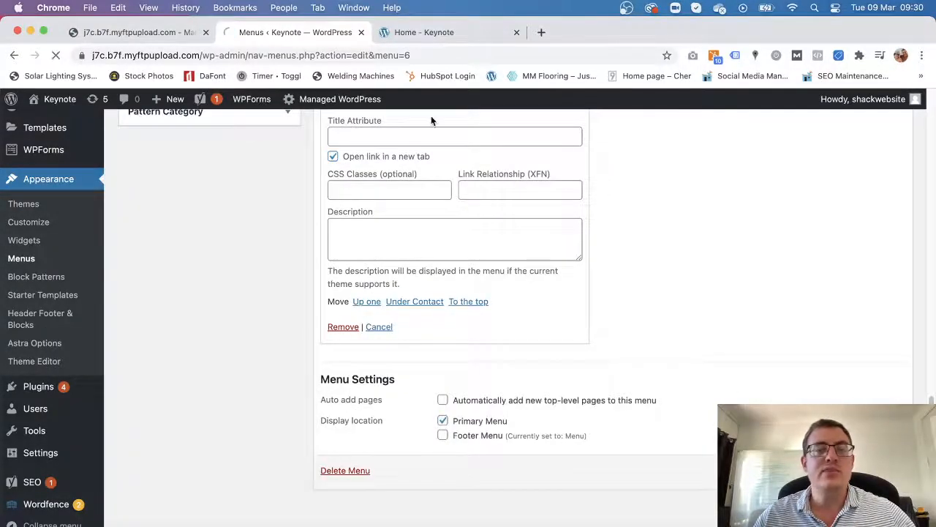
pyautogui.click(451, 32)
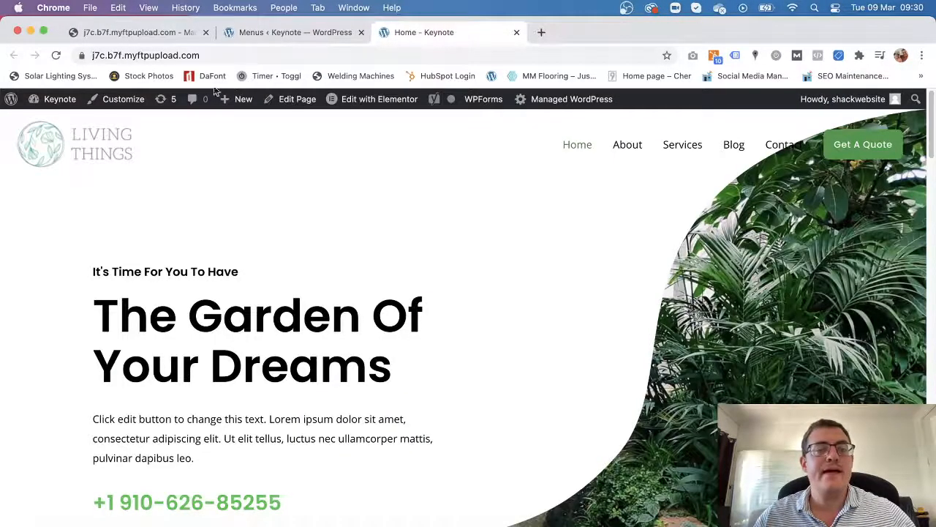
# Test that the homepage's Go to shack link opens shack.co.za in a new tab, then close that tab.
pyautogui.click(57, 56)
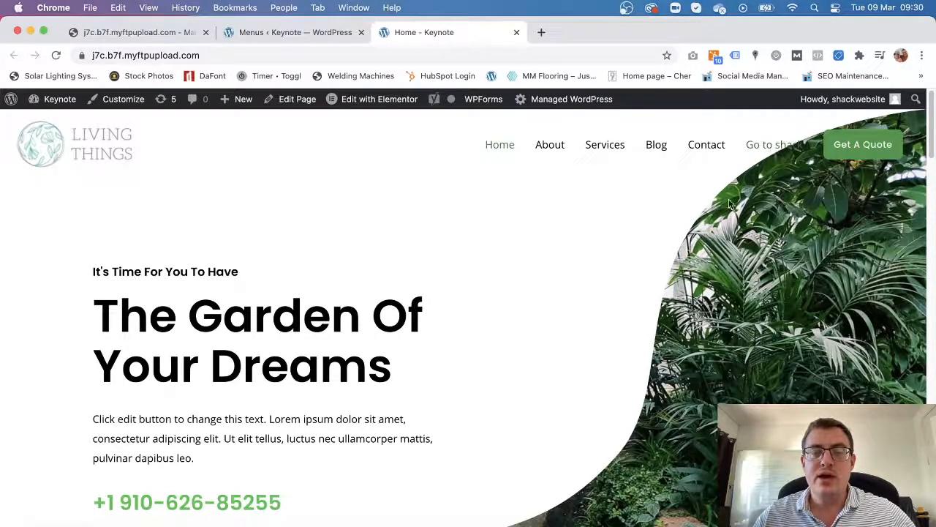
pyautogui.click(763, 150)
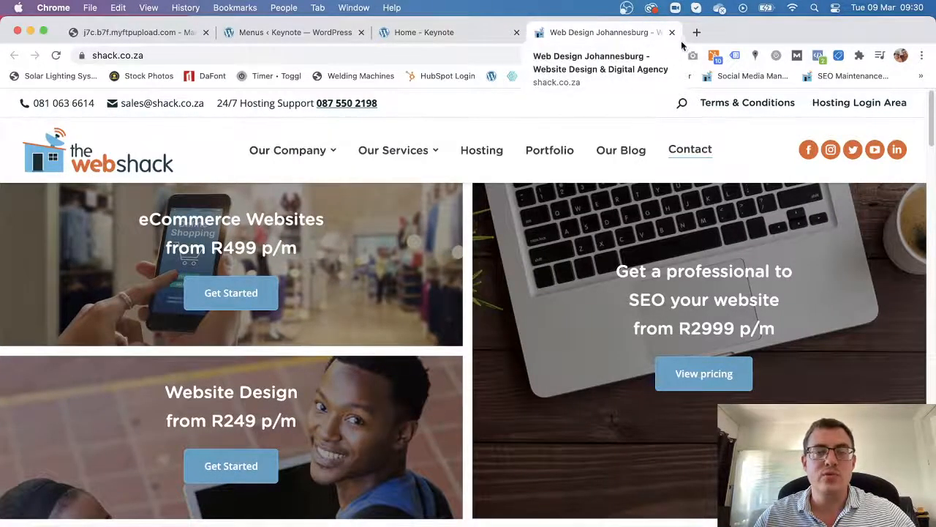
pyautogui.click(672, 32)
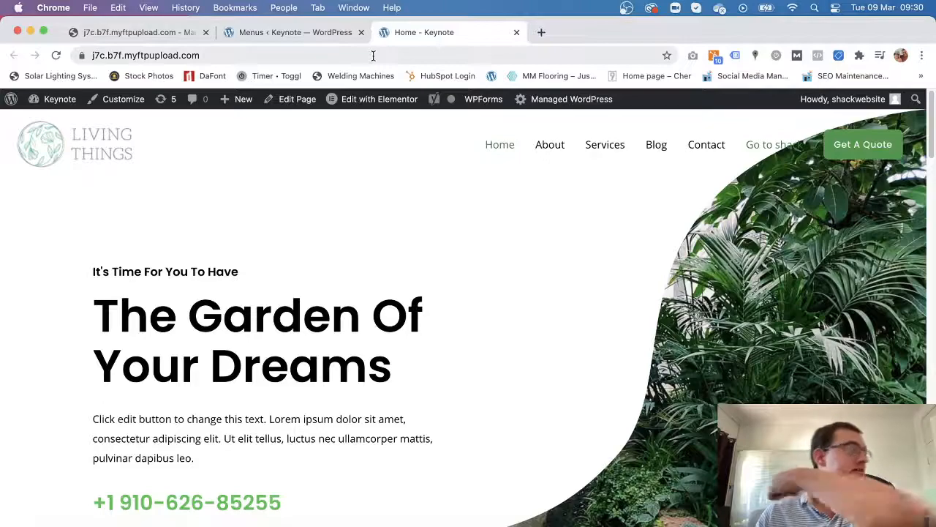
pyautogui.click(324, 34)
# Remove the Go to shack item from Main Menu.
pyautogui.scroll(-10, 461, 334)
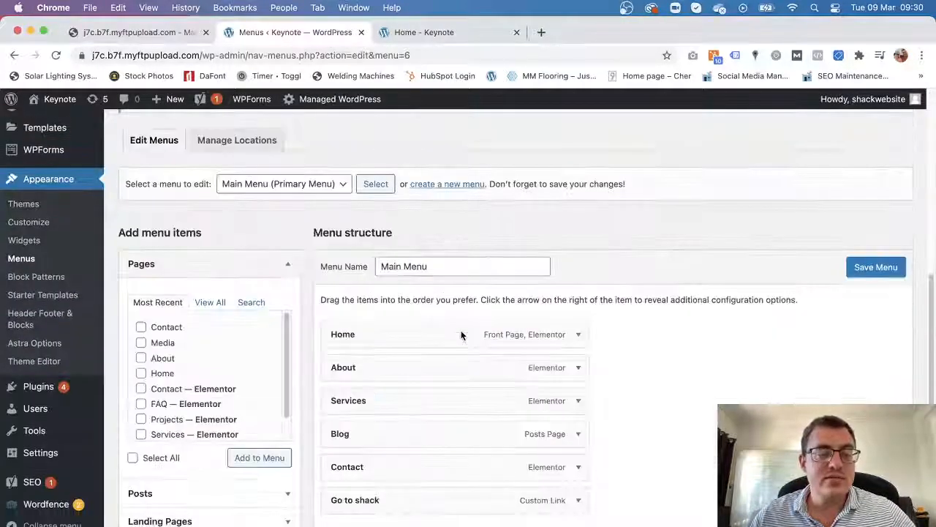
pyautogui.scroll(-3, 461, 334)
pyautogui.scroll(-1, 360, 411)
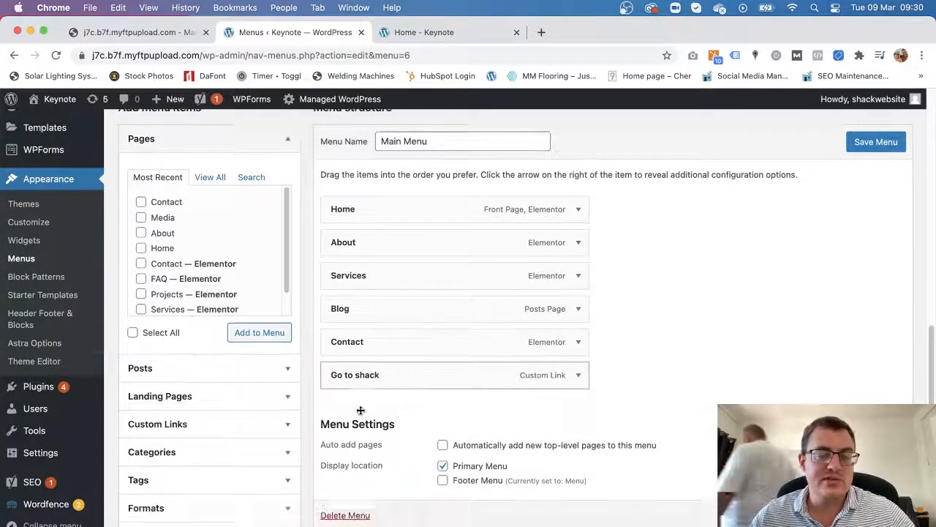
pyautogui.click(580, 376)
pyautogui.scroll(-3, 591, 386)
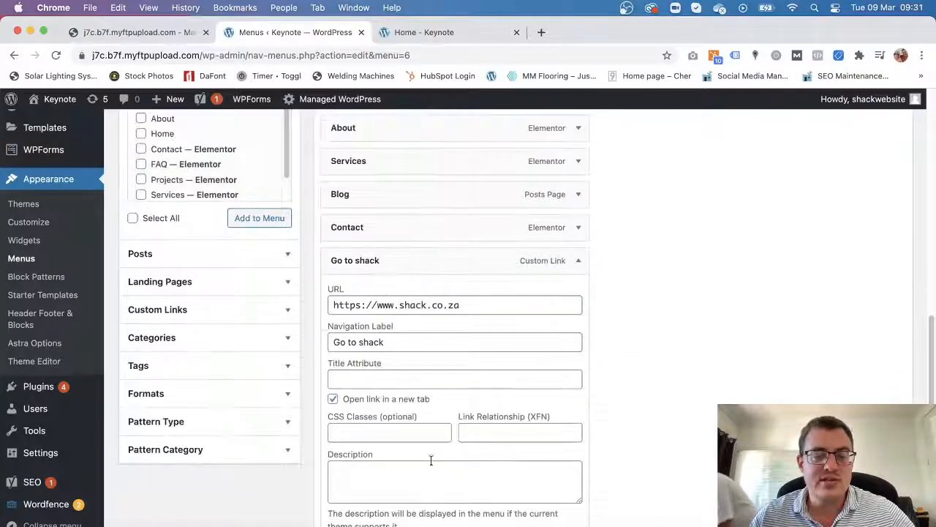
pyautogui.scroll(-3, 432, 464)
pyautogui.click(350, 458)
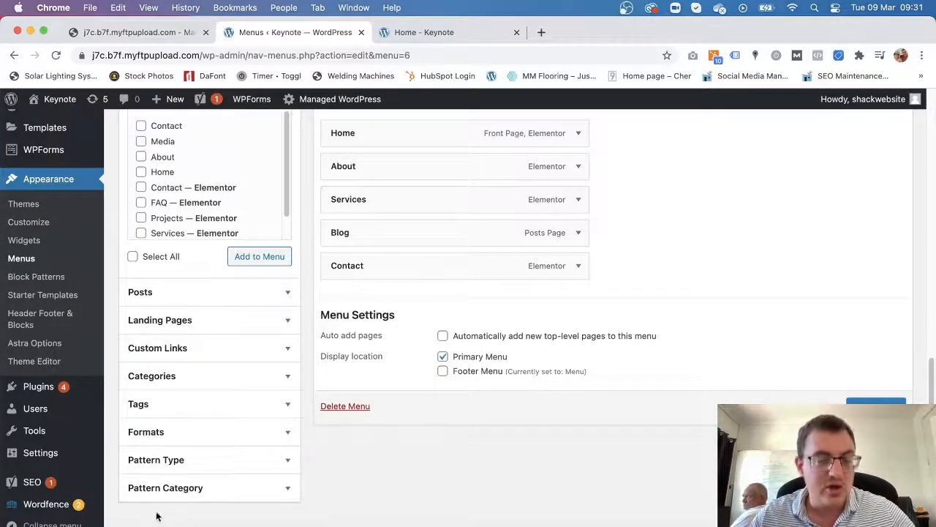
# Save Main Menu now ending at Contact.
pyautogui.scroll(3, 247, 468)
pyautogui.scroll(-3, 732, 397)
pyautogui.click(876, 409)
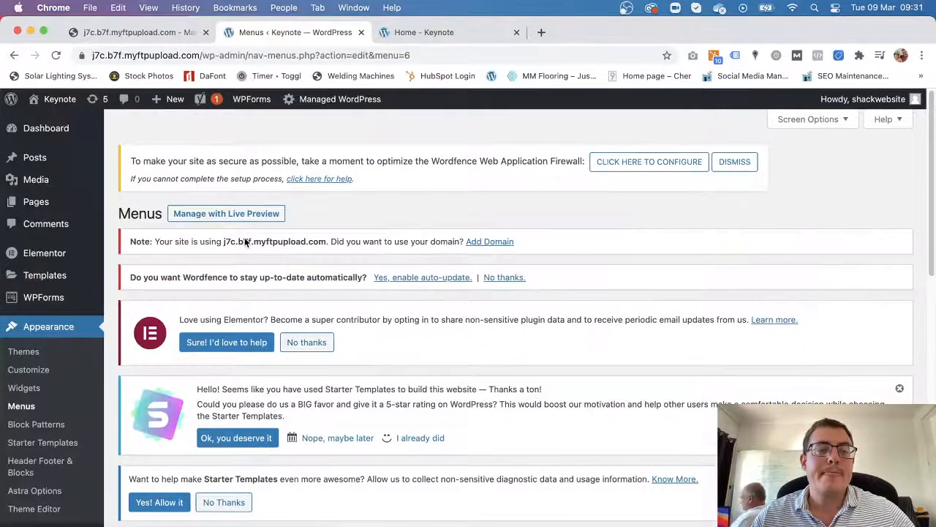
pyautogui.scroll(-1, 219, 310)
pyautogui.scroll(2, 219, 310)
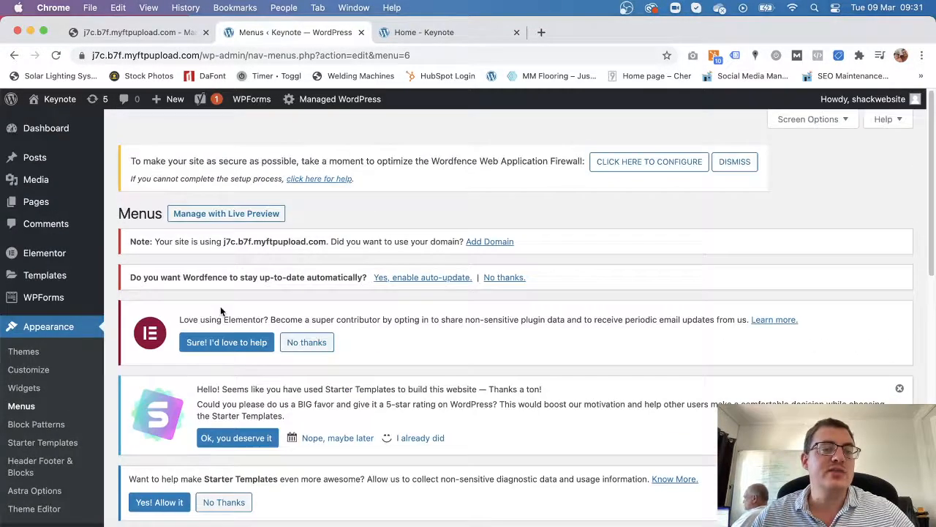
pyautogui.click(423, 32)
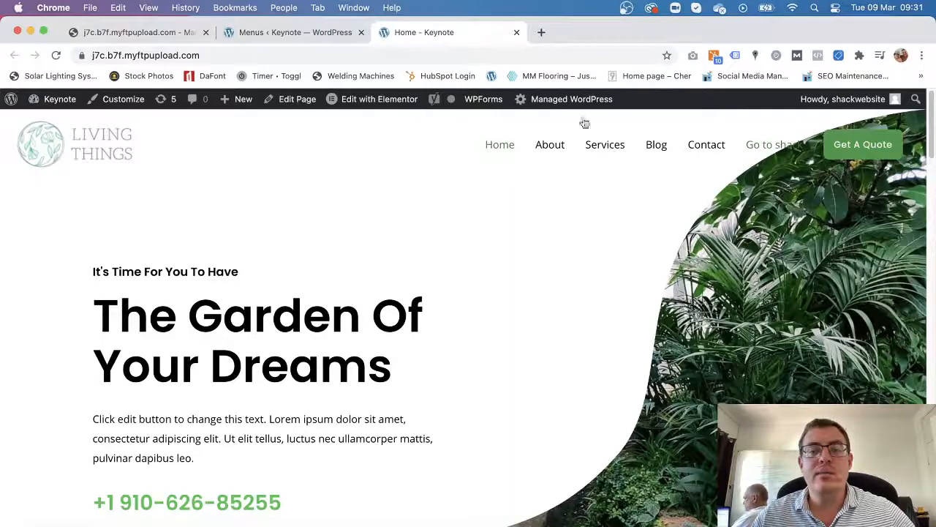
# Reload the homepage to confirm Go to shack is gone, then open the Home page in Elementor.
pyautogui.click(56, 56)
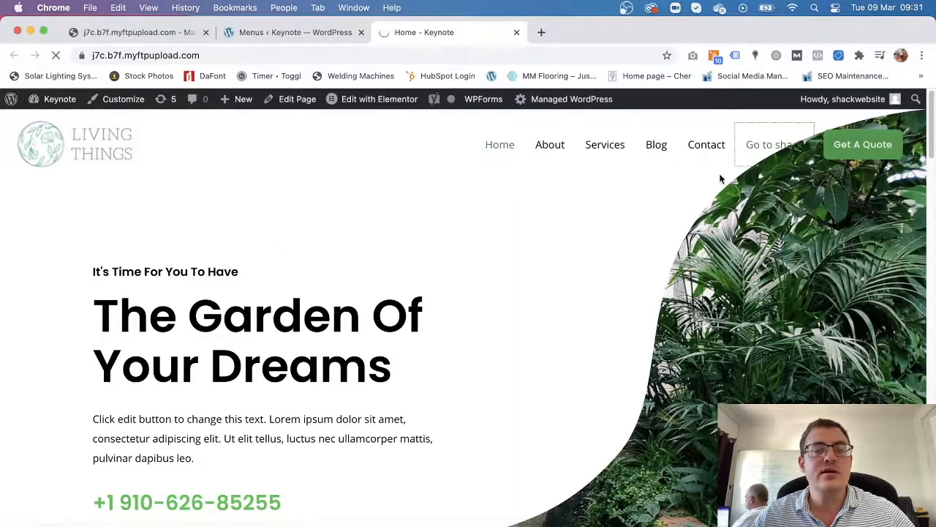
pyautogui.click(772, 148)
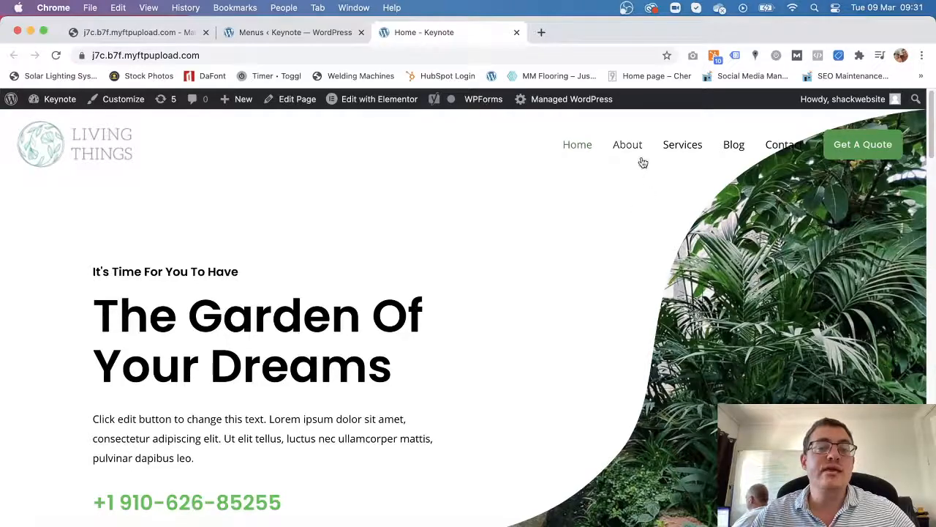
pyautogui.moveTo(350, 107)
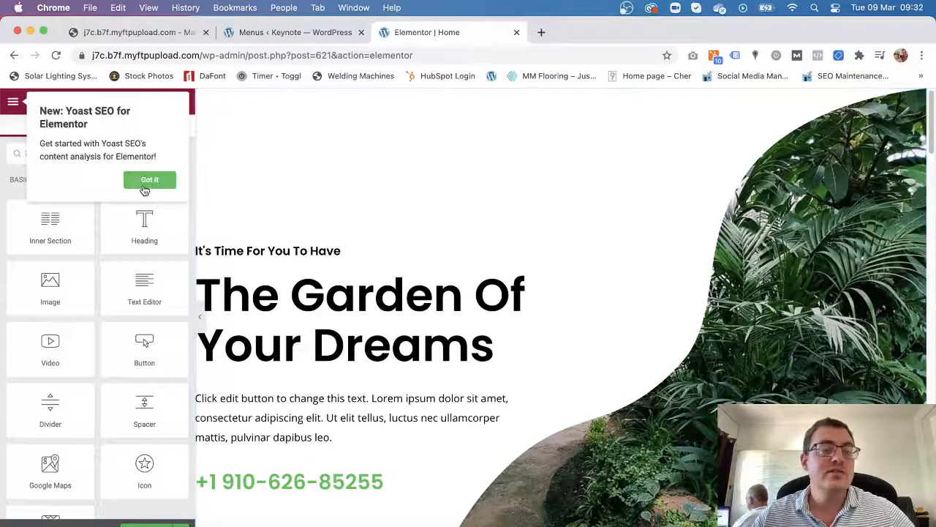
# Dismiss the Yoast notice and replace the hero paragraph's ending from 'ullamcorper' with 'lknfrlkf'.
pyautogui.click(145, 187)
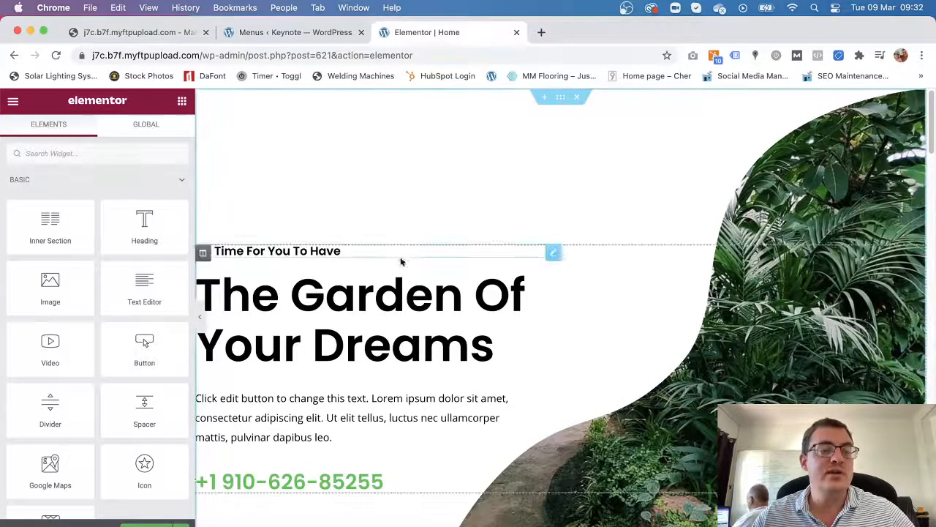
pyautogui.scroll(-4, 521, 220)
pyautogui.scroll(2, 417, 255)
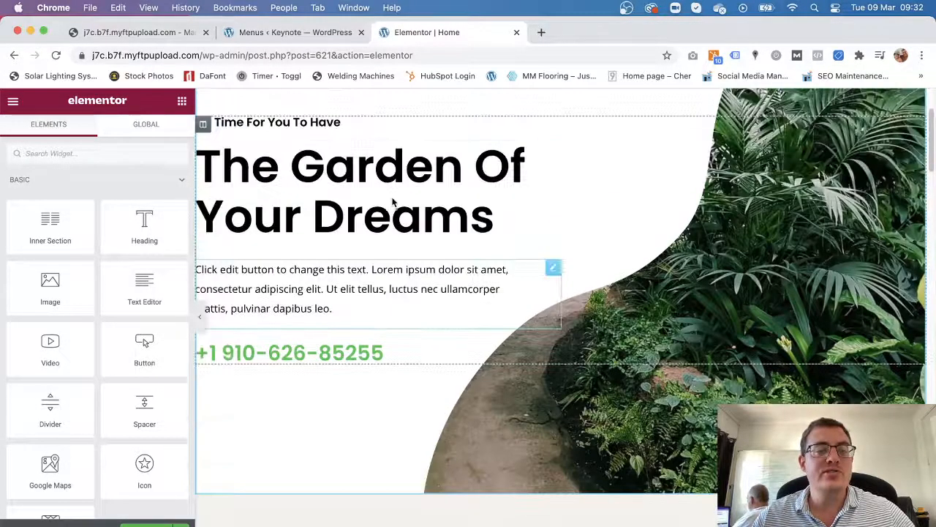
pyautogui.click(407, 286)
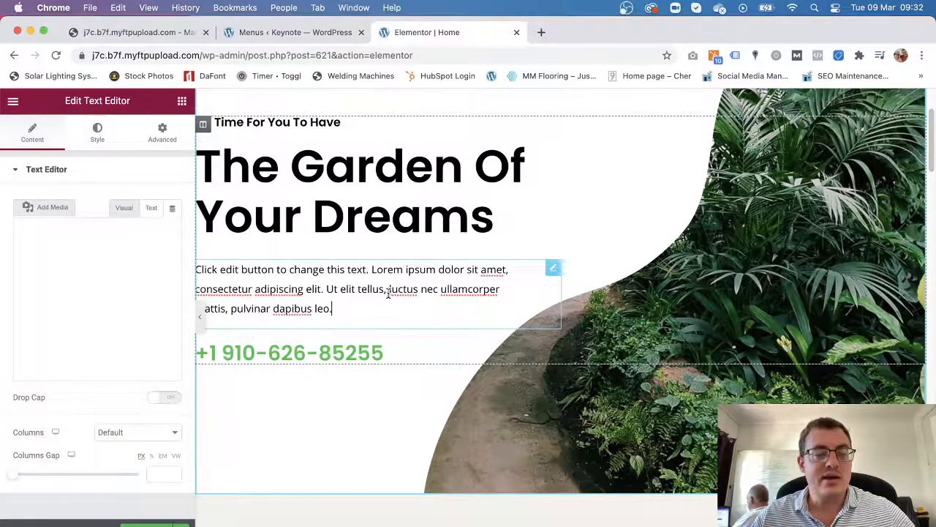
pyautogui.scroll(-3, 77, 282)
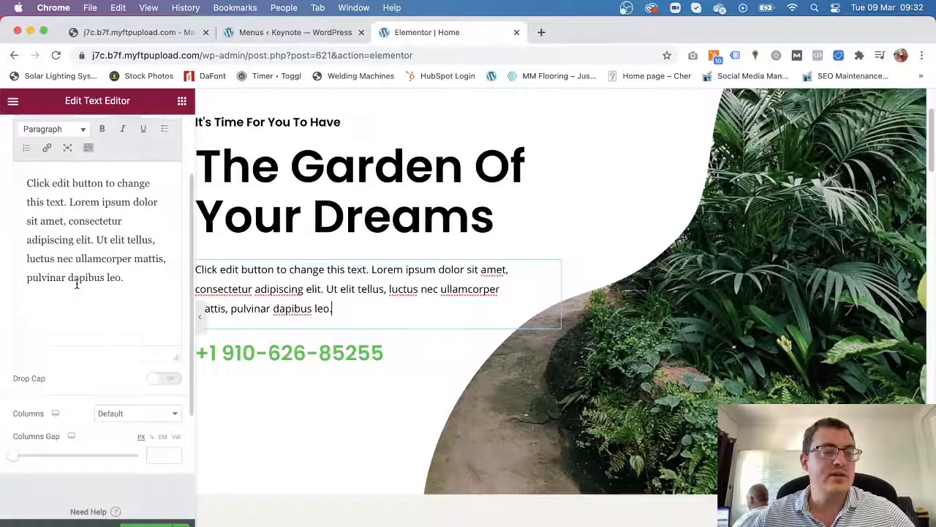
pyautogui.moveTo(125, 293); pyautogui.dragTo(76, 258)
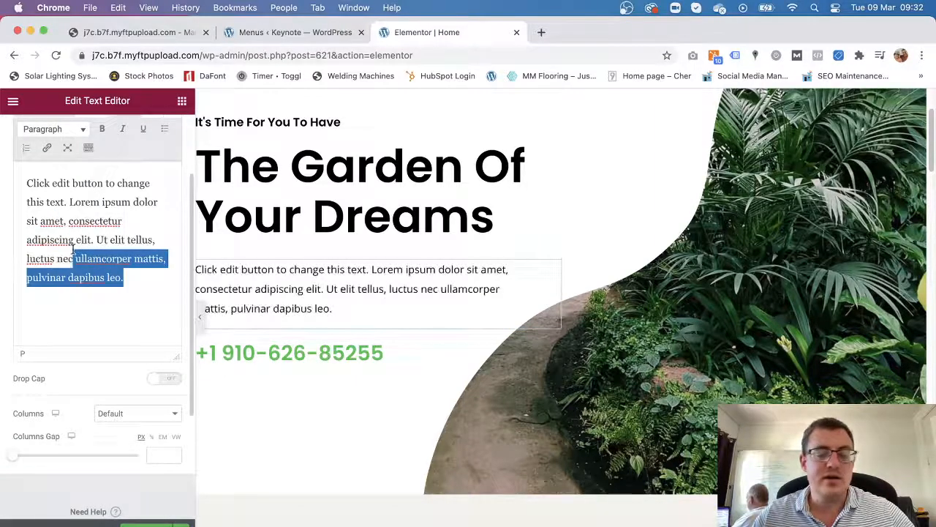
pyautogui.press('BackSpace')
pyautogui.write('lknf')
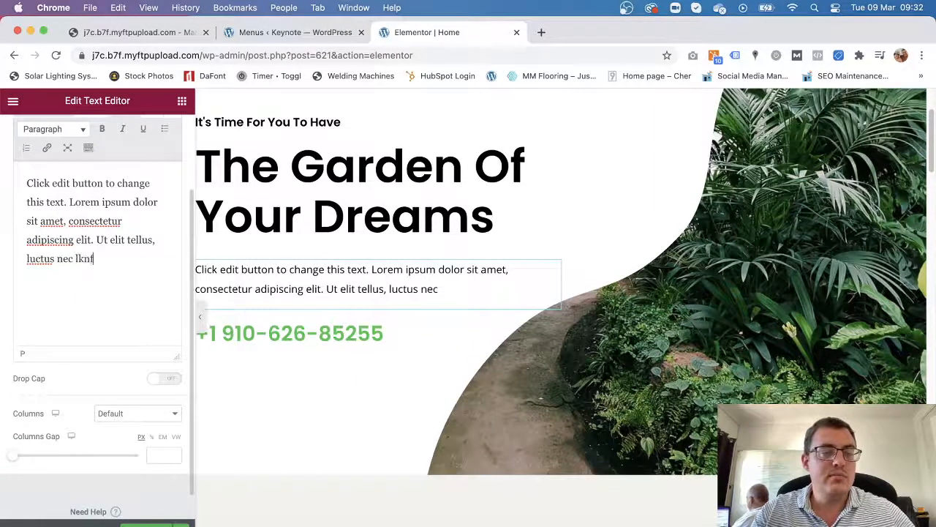
pyautogui.write('rlkf c;lecl;m.')
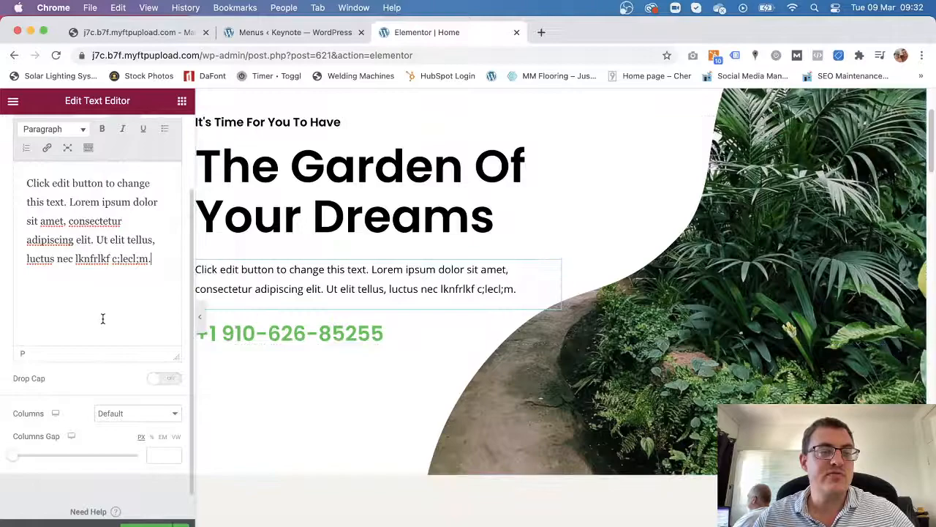
# Inspect the Design & Planting heading, paragraph and Read More button in turn.
pyautogui.scroll(-5, 368, 342)
pyautogui.scroll(-3, 368, 341)
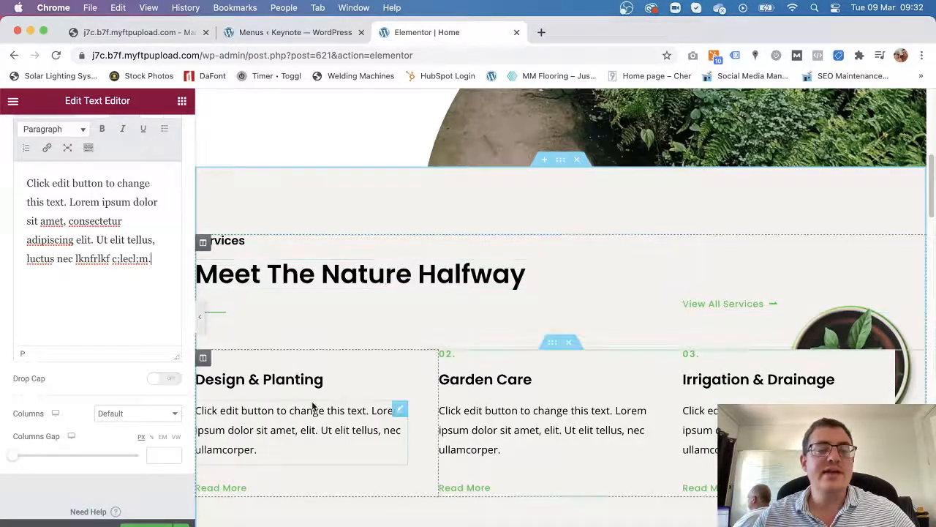
pyautogui.click(300, 379)
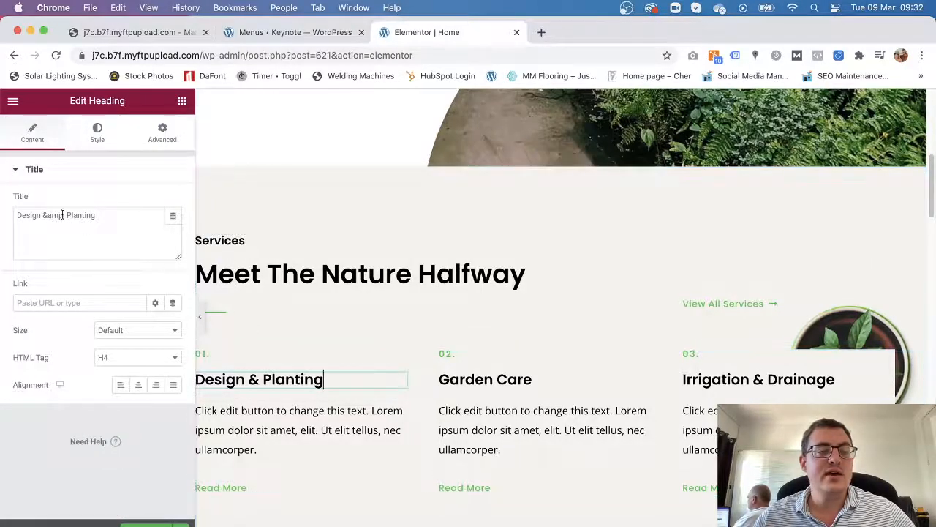
pyautogui.click(279, 429)
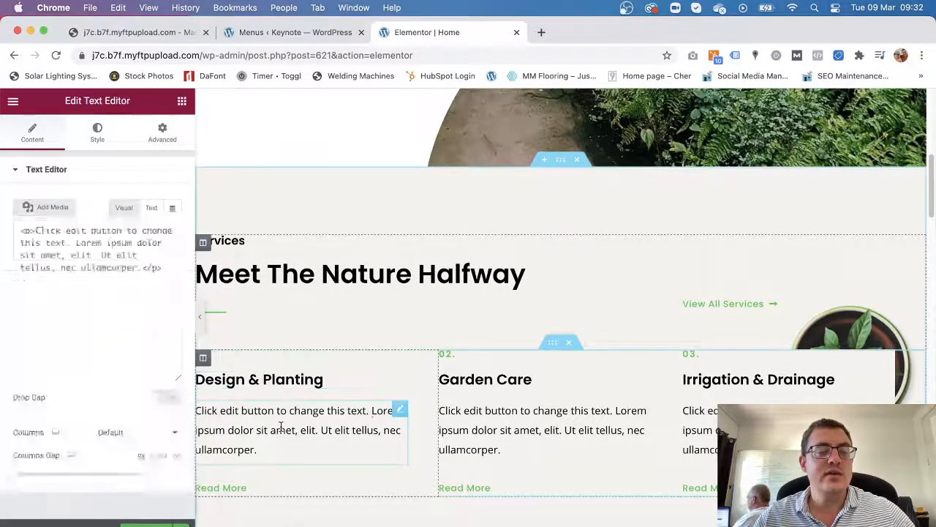
pyautogui.click(237, 488)
pyautogui.scroll(-10, 410, 440)
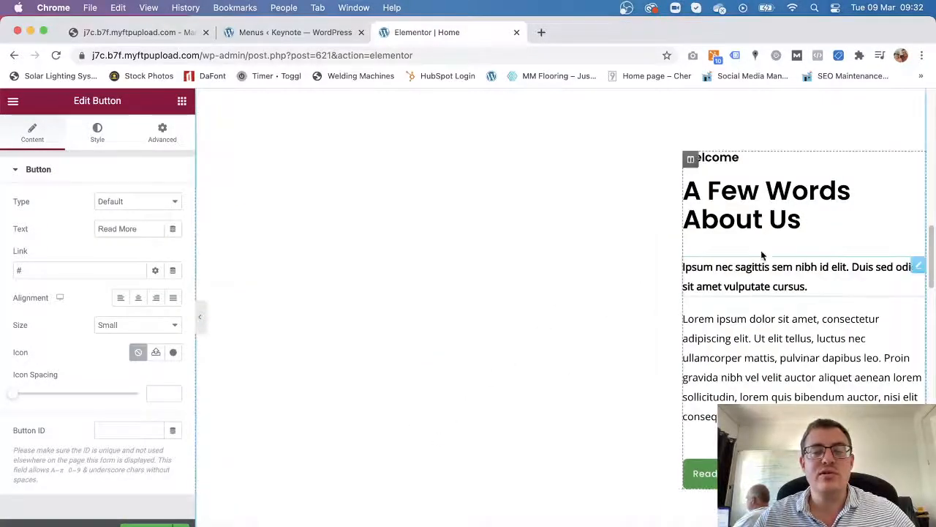
# Replace the About Us image with about-image-3.jpg from the Media Library.
pyautogui.click(421, 291)
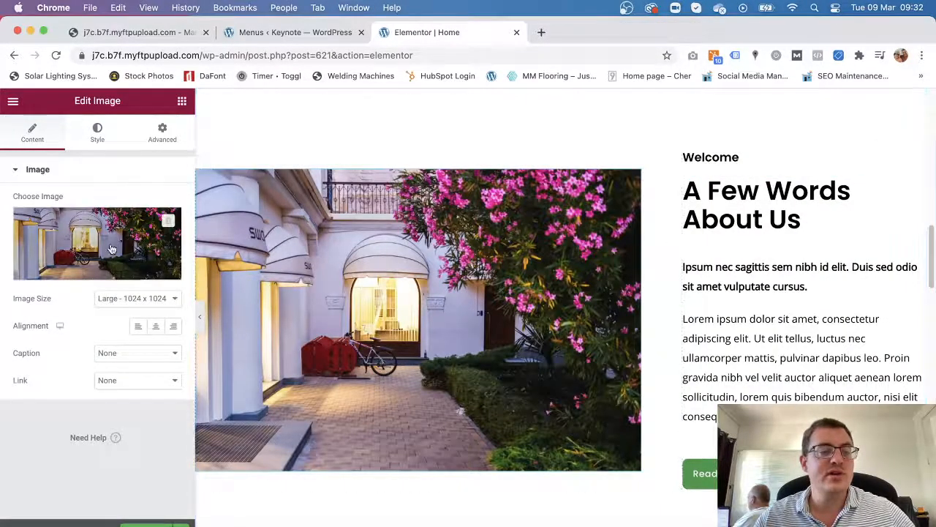
pyautogui.moveTo(89, 274)
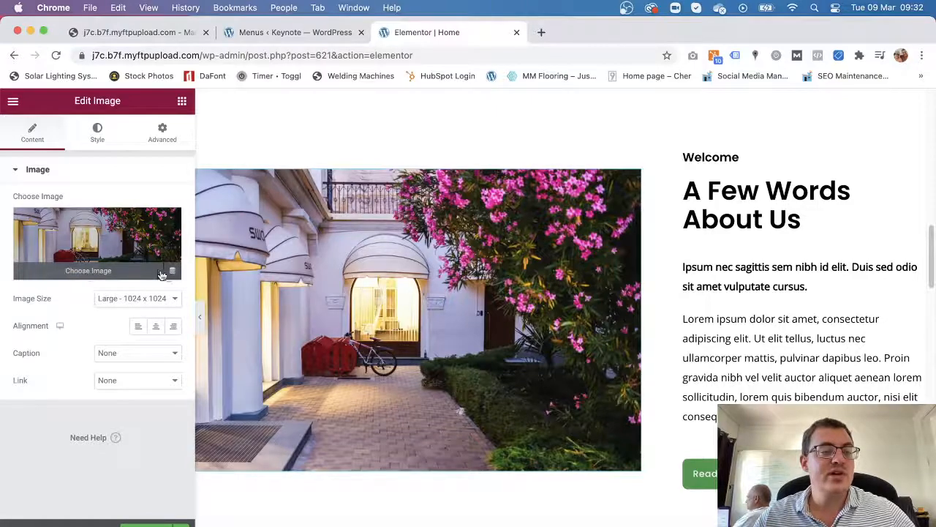
pyautogui.click(103, 277)
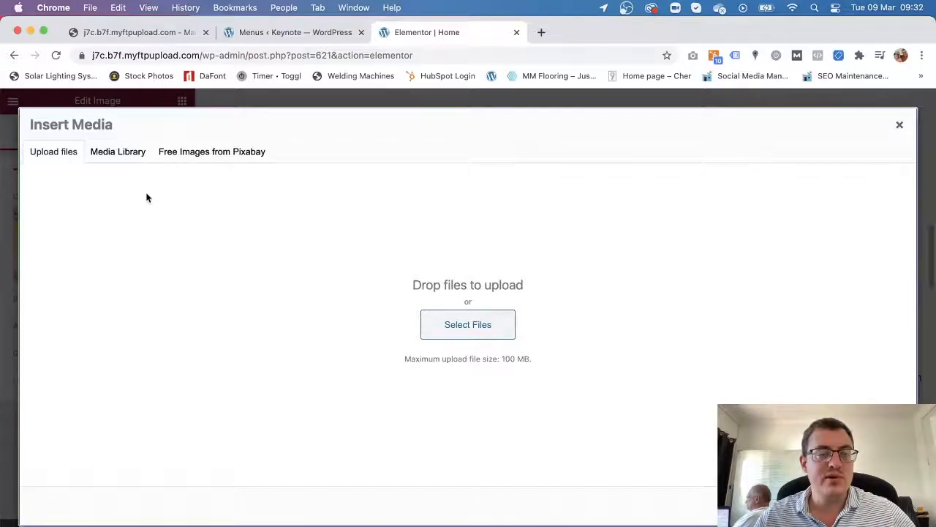
pyautogui.click(118, 152)
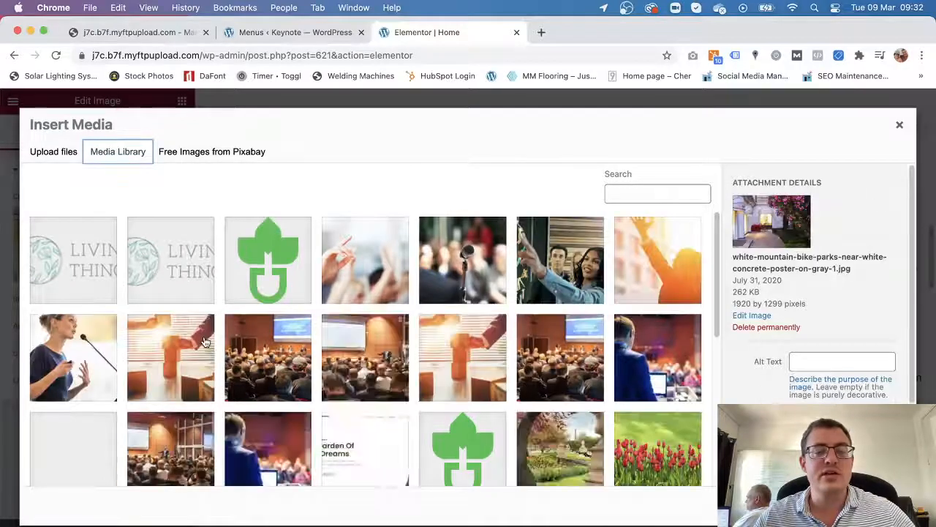
pyautogui.click(656, 366)
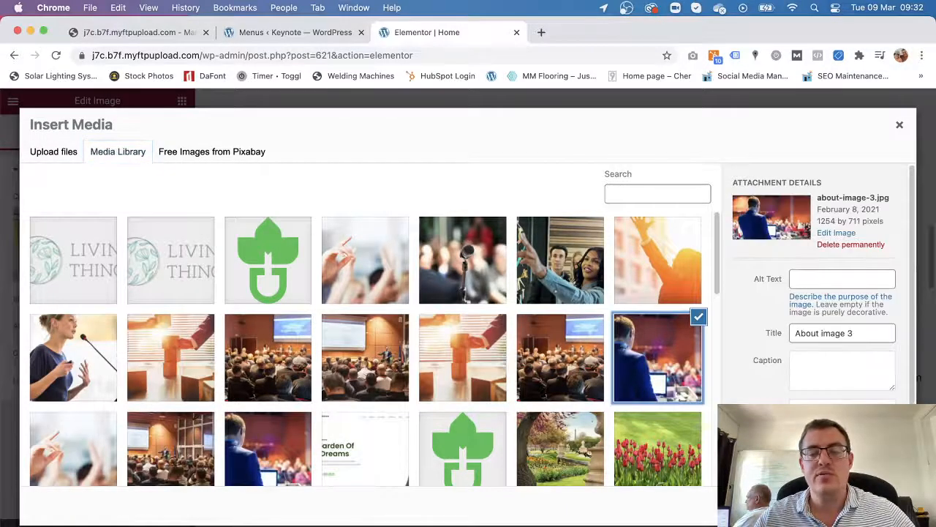
pyautogui.click(871, 506)
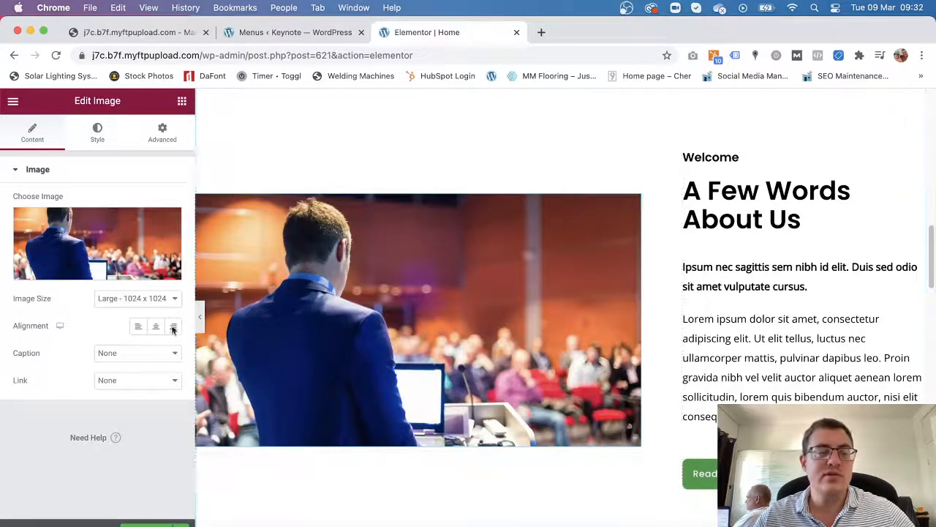
# Select the '14+ Years Of Experience' heading, then scroll back up to the Services area.
pyautogui.scroll(-5, 566, 420)
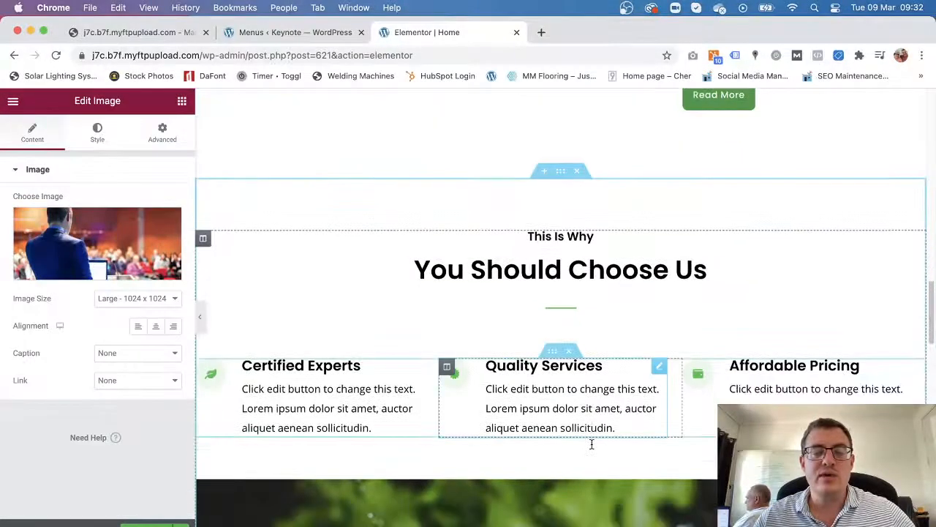
pyautogui.scroll(-5, 591, 443)
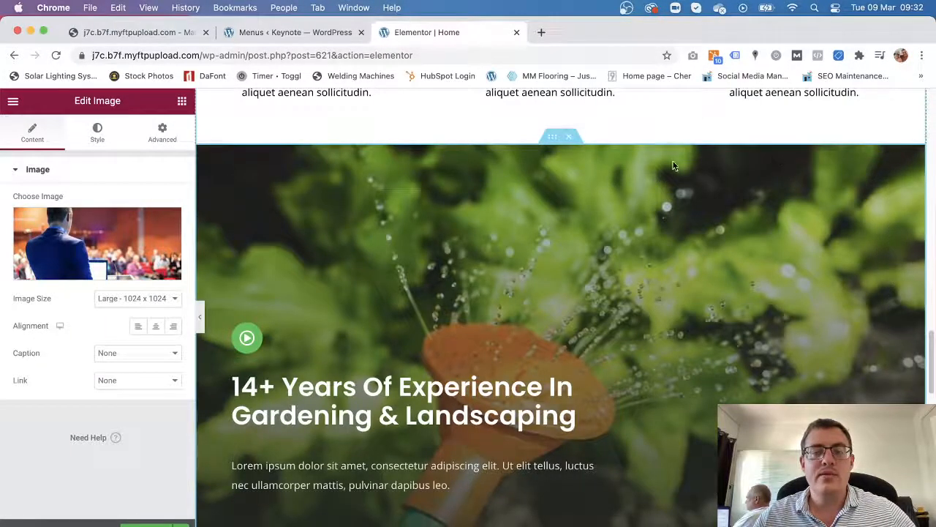
pyautogui.click(447, 390)
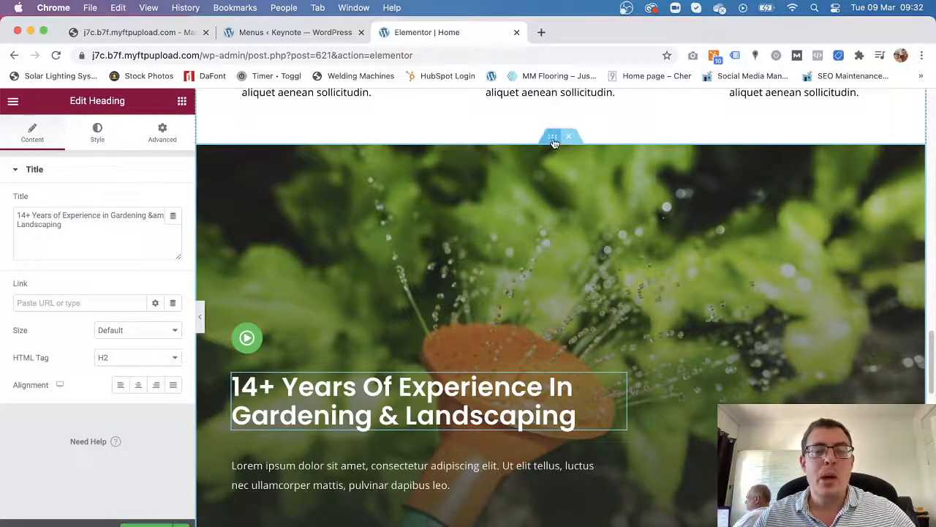
pyautogui.scroll(-3, 300, 264)
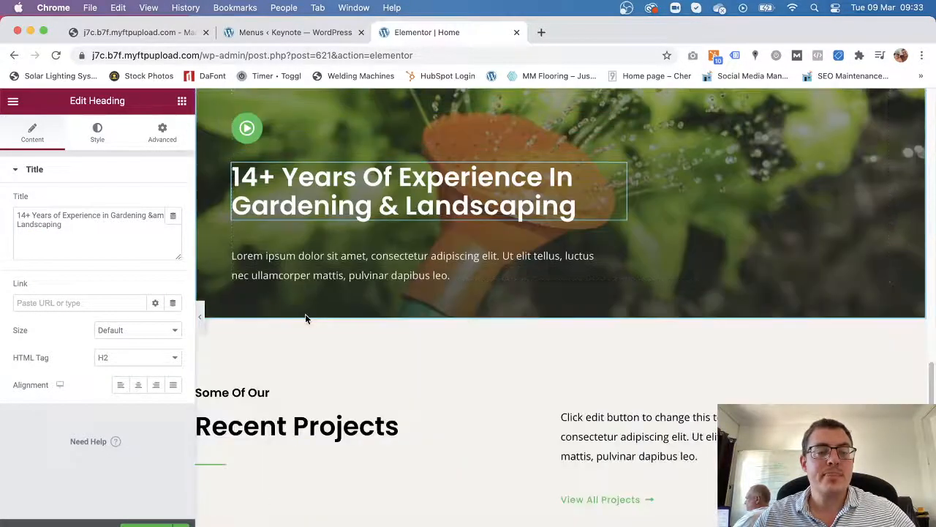
pyautogui.scroll(4, 305, 313)
pyautogui.scroll(10, 778, 295)
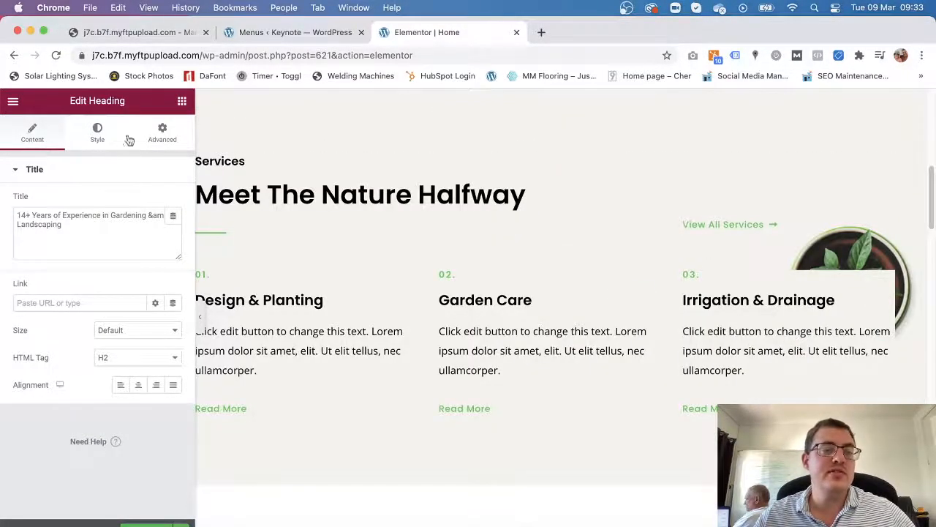
pyautogui.click(181, 102)
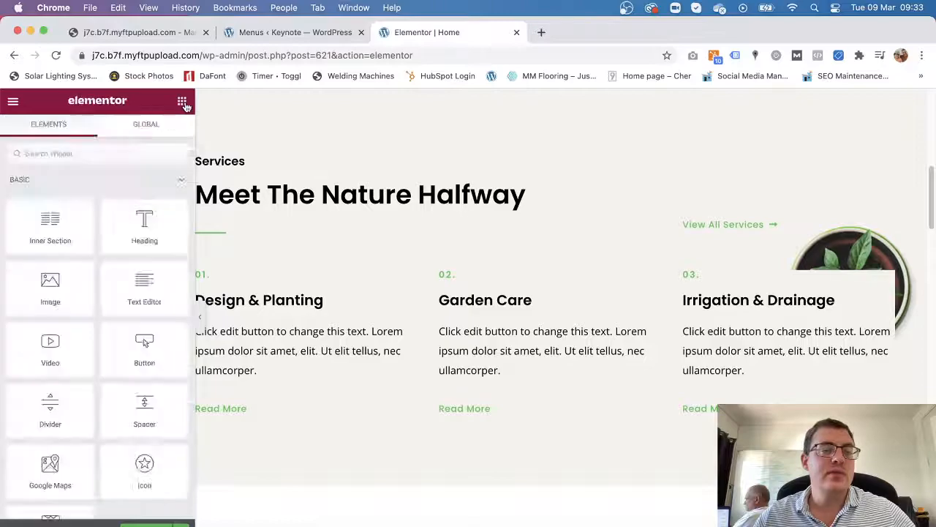
pyautogui.click(643, 329)
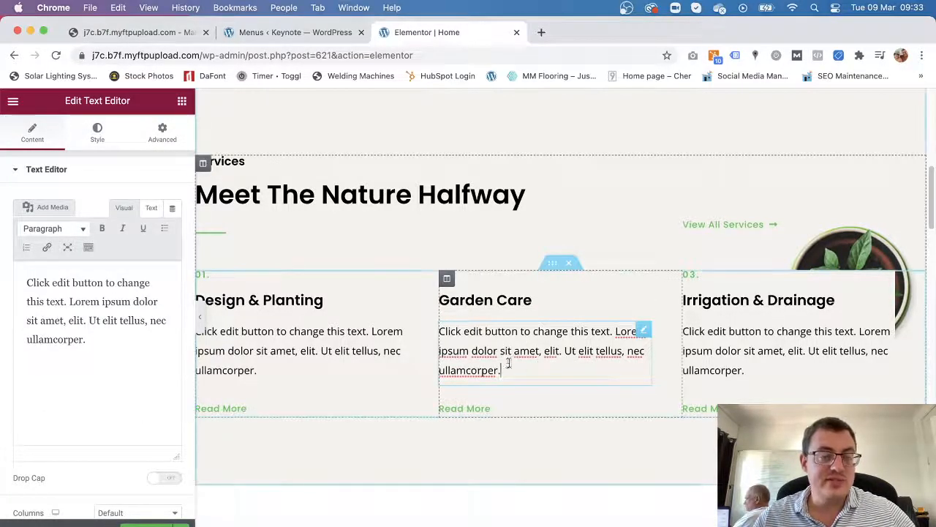
pyautogui.click(182, 101)
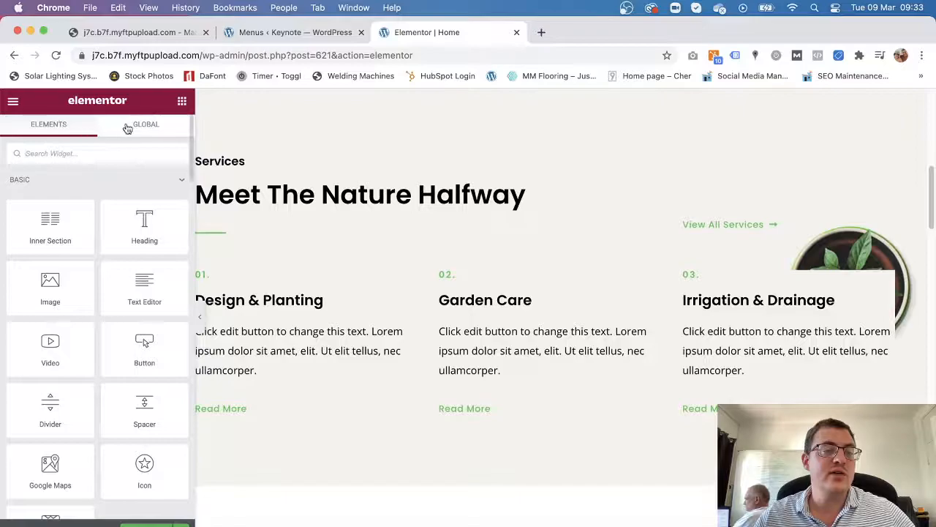
pyautogui.click(309, 345)
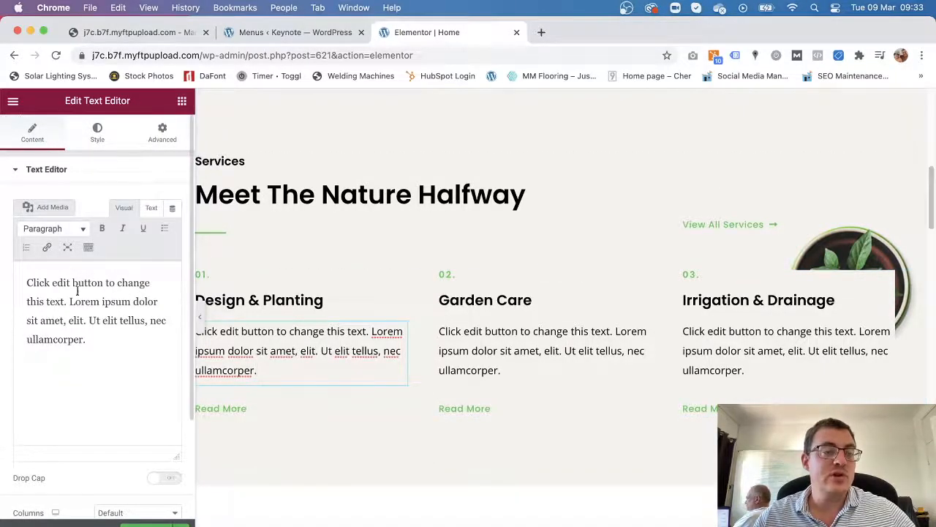
pyautogui.click(107, 137)
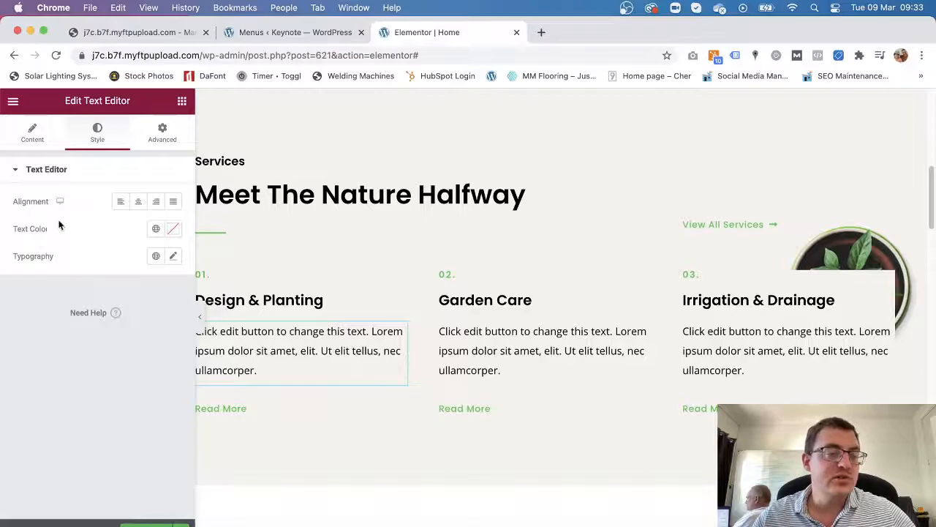
pyautogui.click(162, 133)
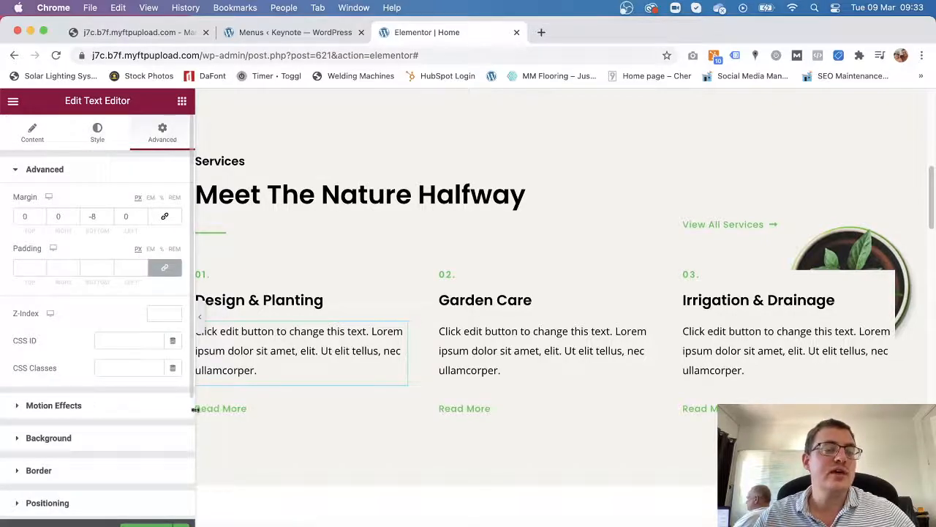
pyautogui.scroll(-3, 122, 407)
pyautogui.scroll(-3, 124, 407)
pyautogui.scroll(2, 125, 407)
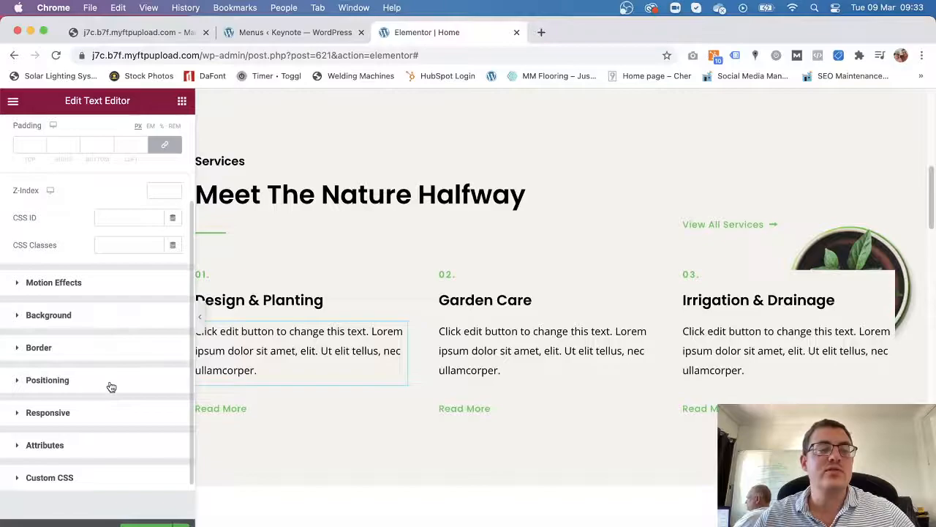
pyautogui.scroll(2, 111, 387)
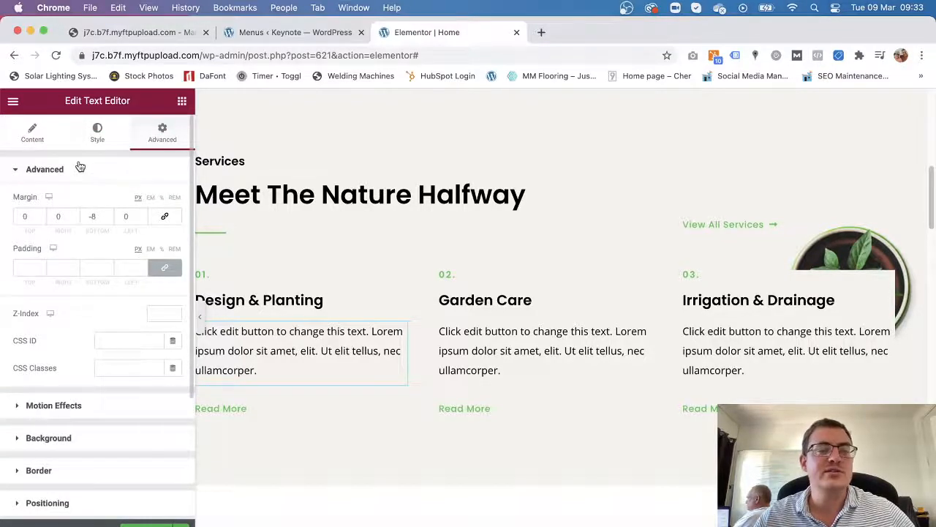
pyautogui.click(182, 101)
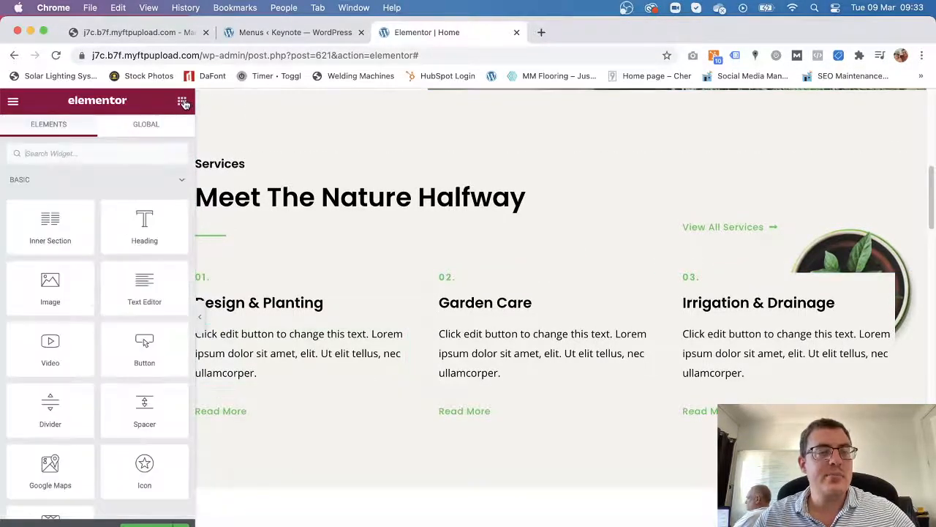
pyautogui.scroll(-10, 117, 293)
pyautogui.scroll(10, 114, 396)
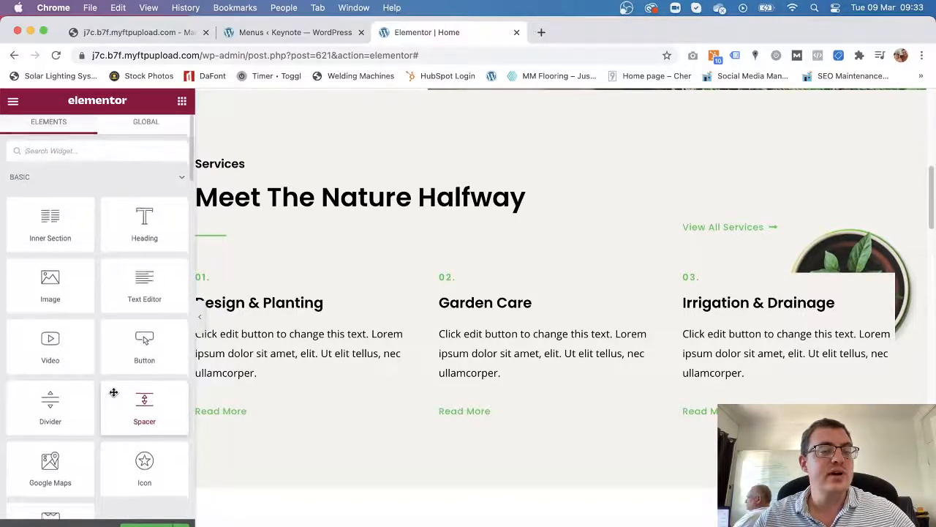
pyautogui.scroll(-5, 114, 393)
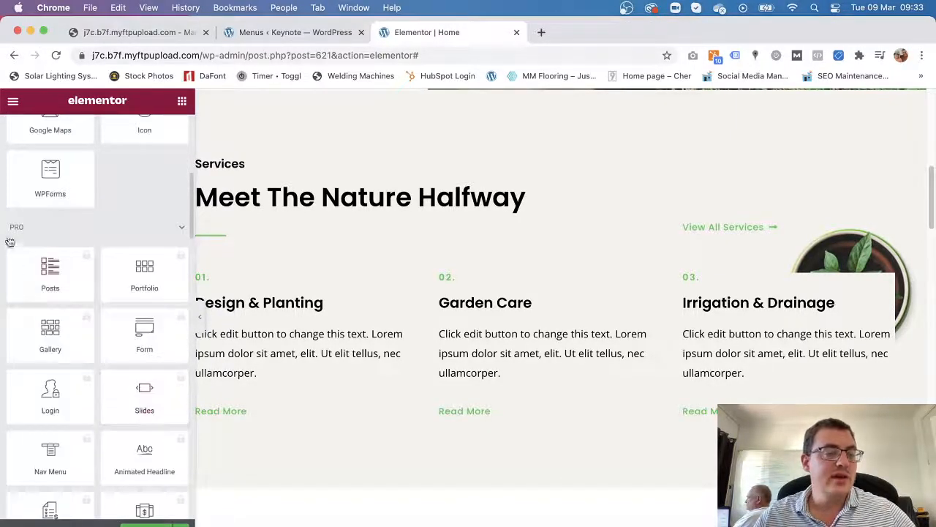
pyautogui.scroll(-2, 124, 421)
pyautogui.scroll(-8, 125, 422)
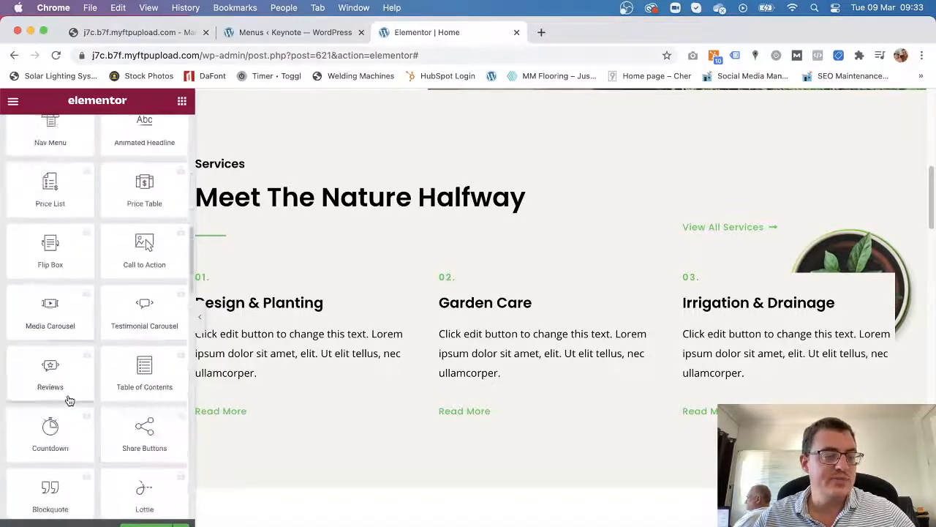
pyautogui.scroll(-10, 64, 432)
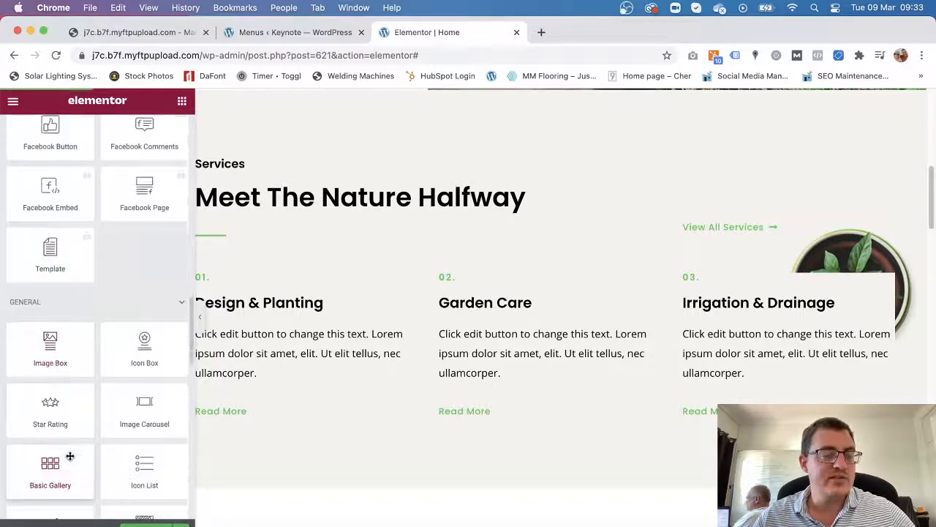
pyautogui.scroll(8, 120, 395)
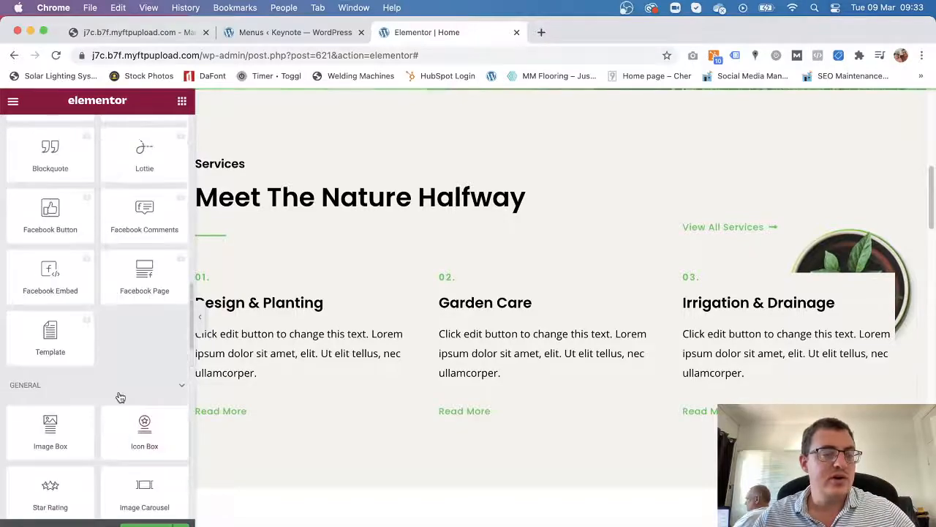
pyautogui.scroll(10, 86, 341)
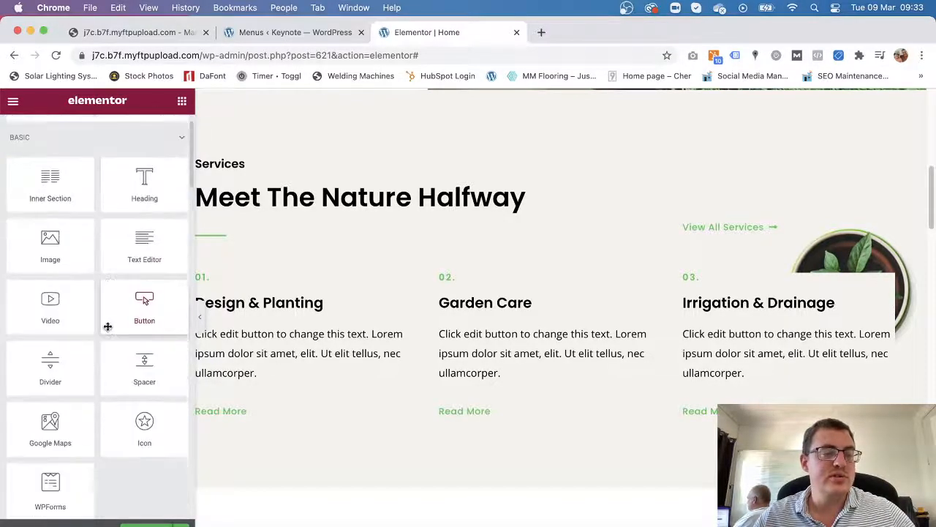
pyautogui.scroll(-10, 533, 366)
pyautogui.scroll(-5, 533, 364)
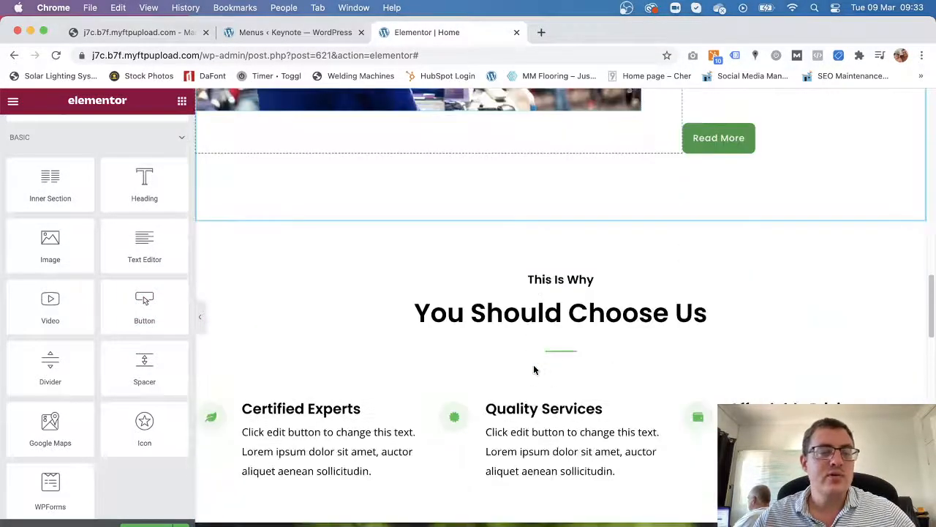
pyautogui.scroll(2, 534, 370)
# Add a two-column inner section below the About Us speaker photo.
pyautogui.moveTo(48, 194); pyautogui.dragTo(539, 232)
pyautogui.scroll(-1, 496, 289)
pyautogui.moveTo(58, 204); pyautogui.dragTo(525, 212)
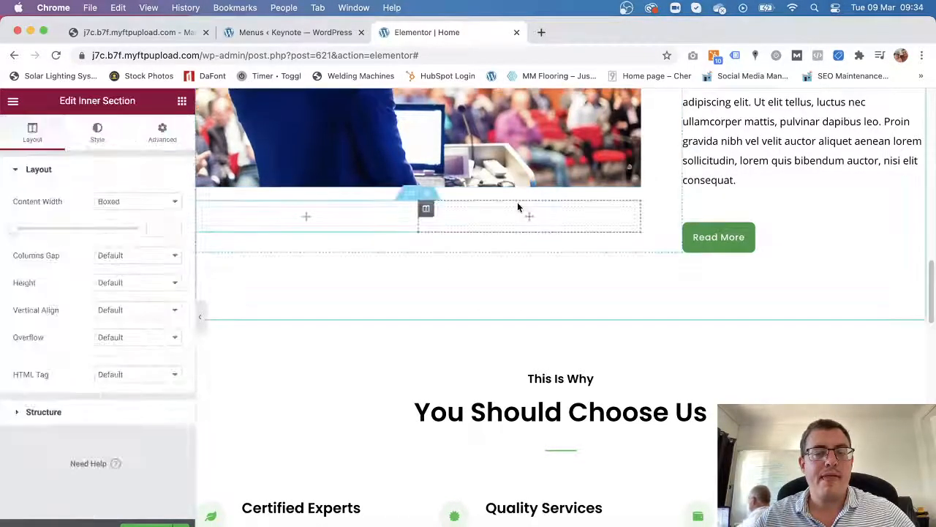
pyautogui.scroll(3, 311, 400)
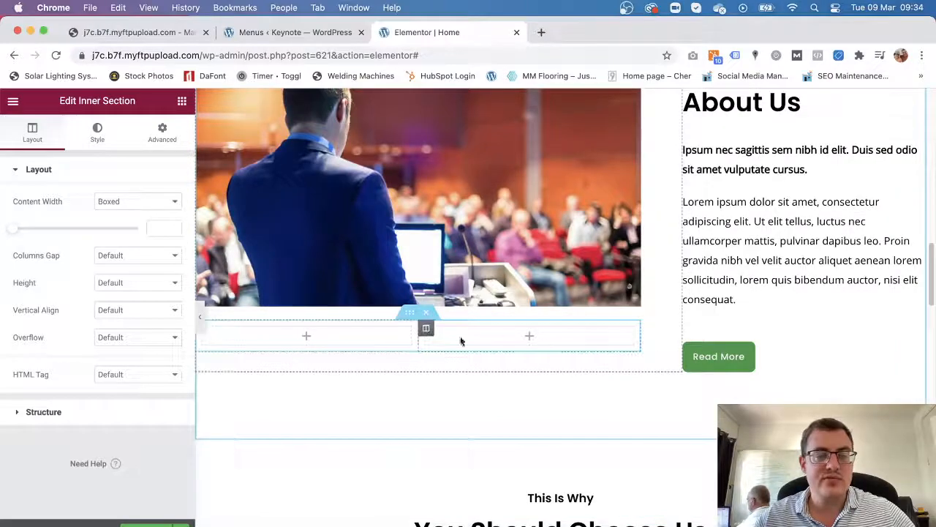
# Select the empty inner section, dismiss the right-click tip, and open its Content Width choices.
pyautogui.click(410, 314)
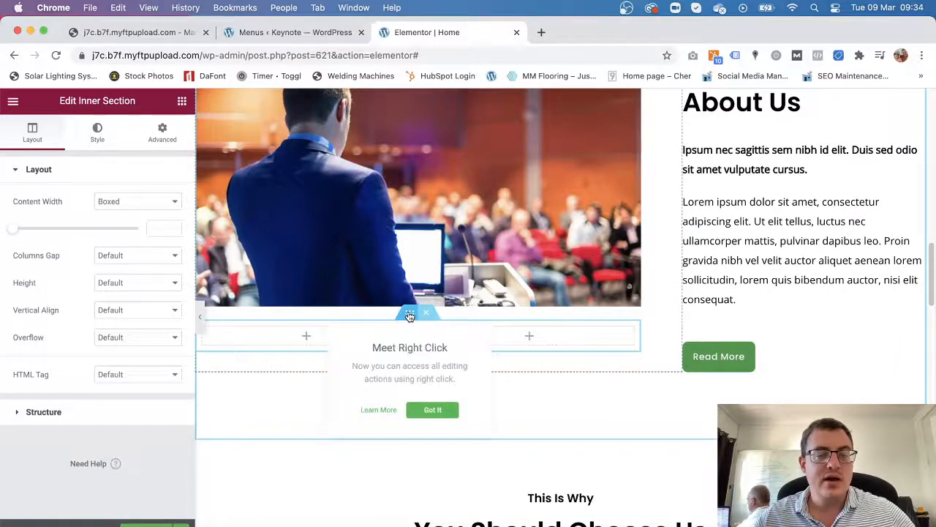
pyautogui.click(294, 342)
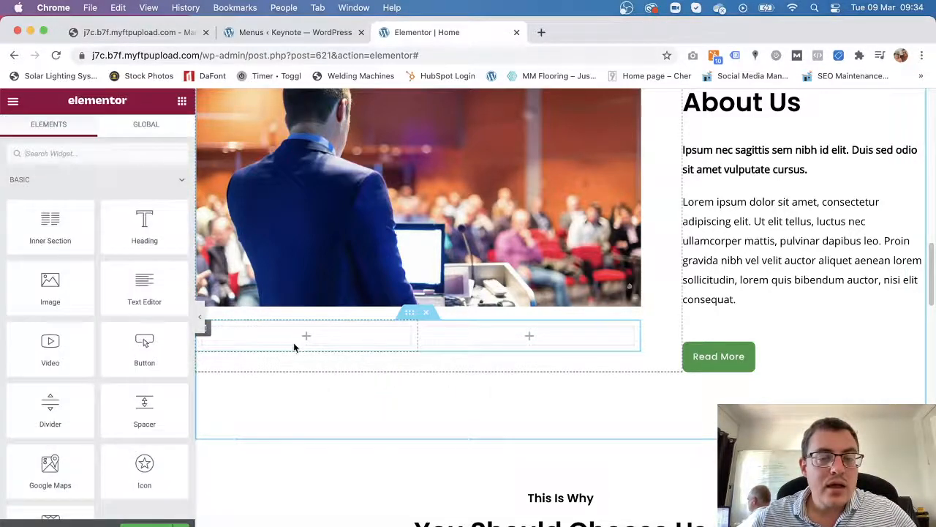
pyautogui.click(412, 315)
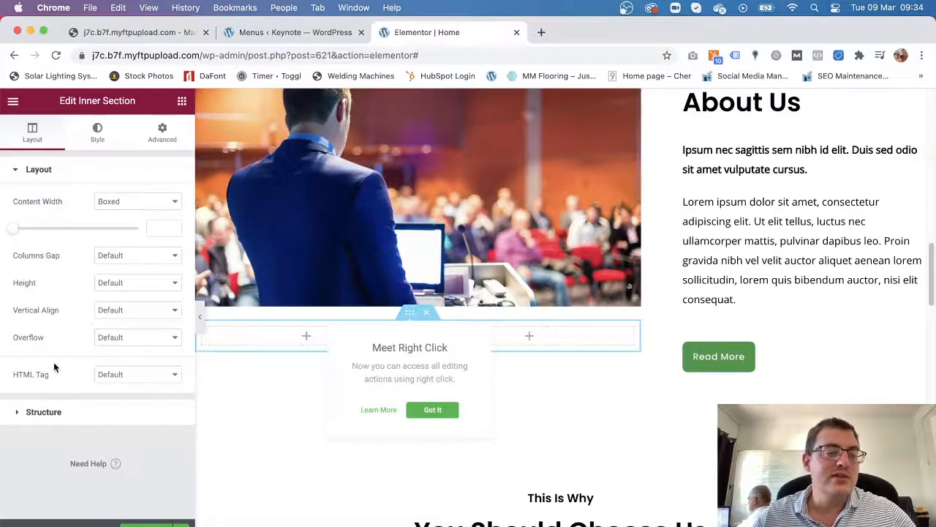
pyautogui.click(48, 138)
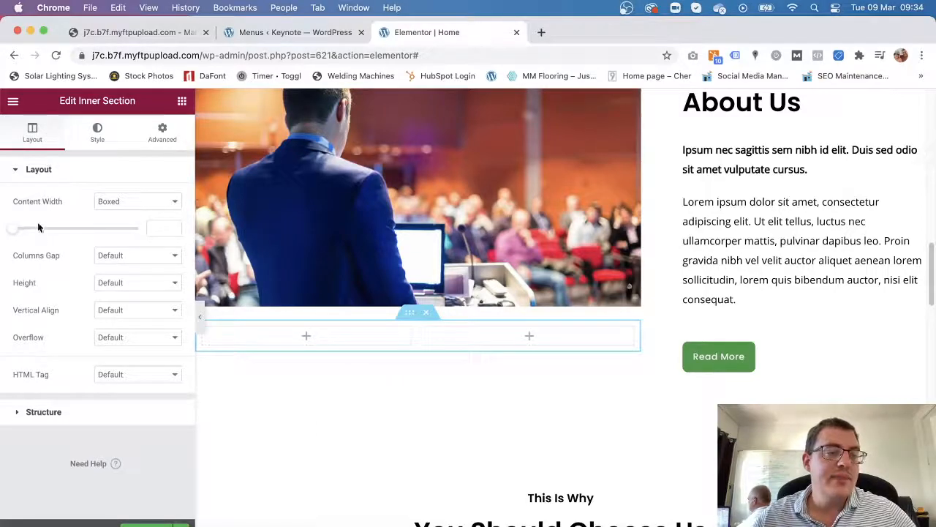
pyautogui.click(133, 203)
# Make the inner section Full Width, compare 33/66 and 66/33, then settle on 50/50 columns.
pyautogui.click(132, 216)
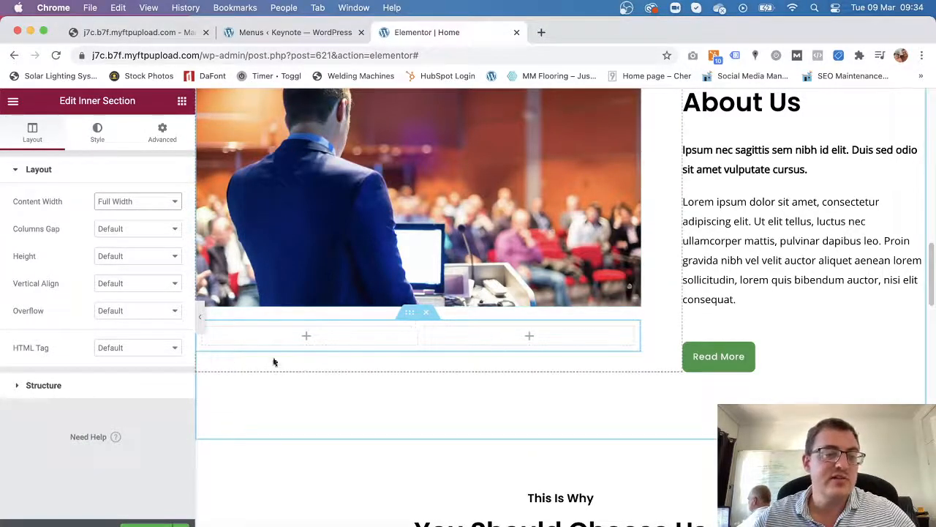
pyautogui.click(43, 385)
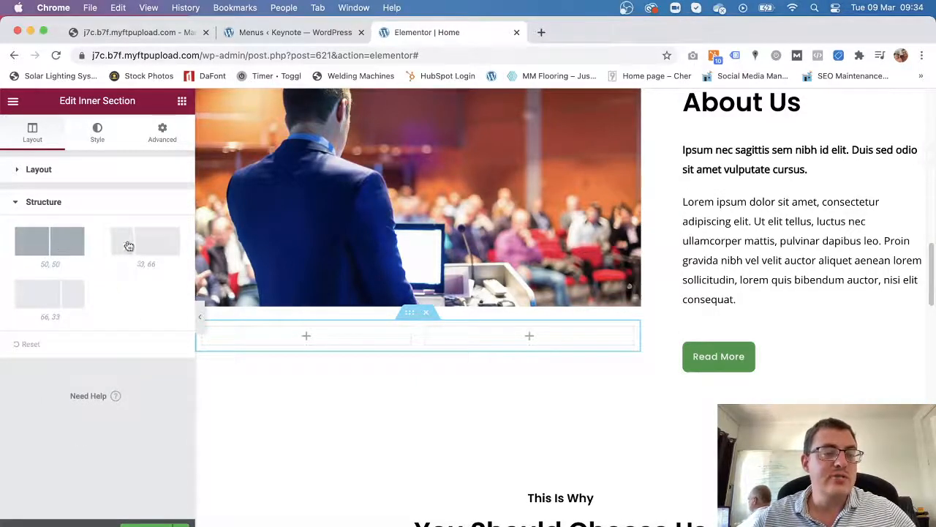
pyautogui.click(150, 248)
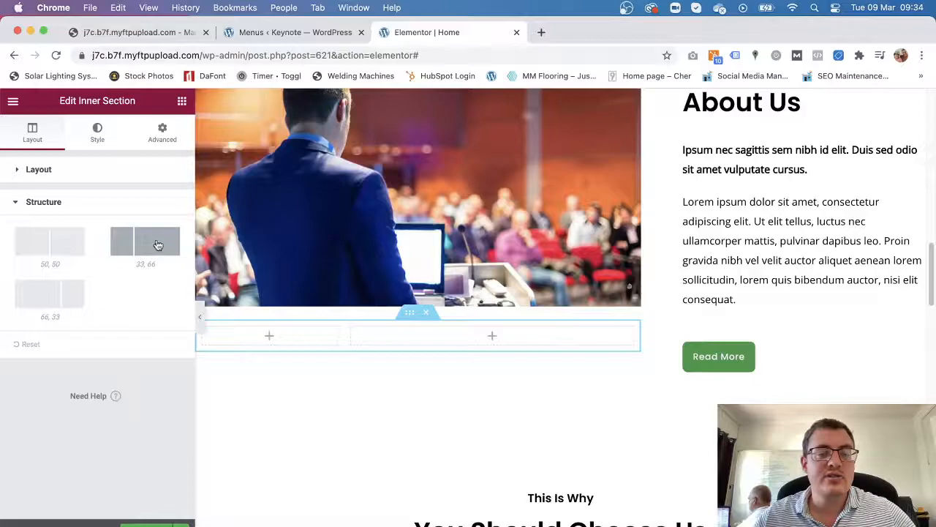
pyautogui.click(61, 300)
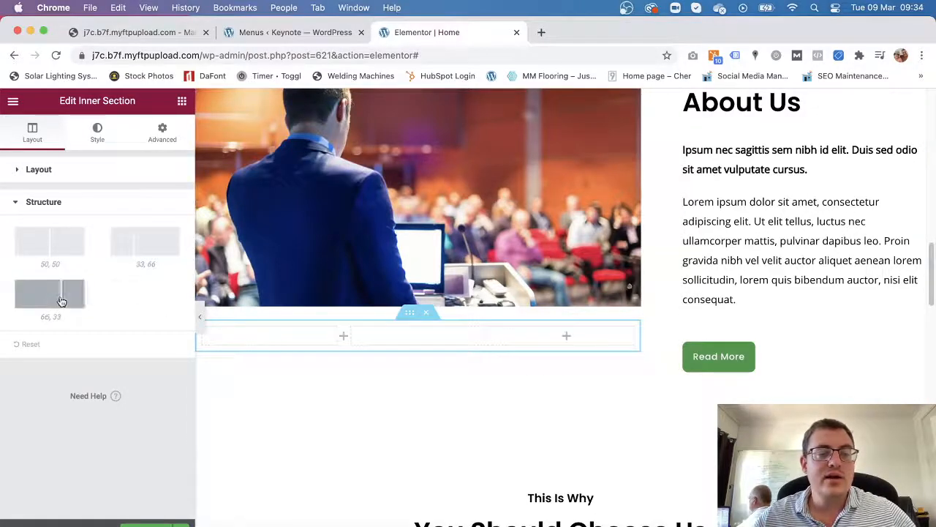
pyautogui.click(50, 246)
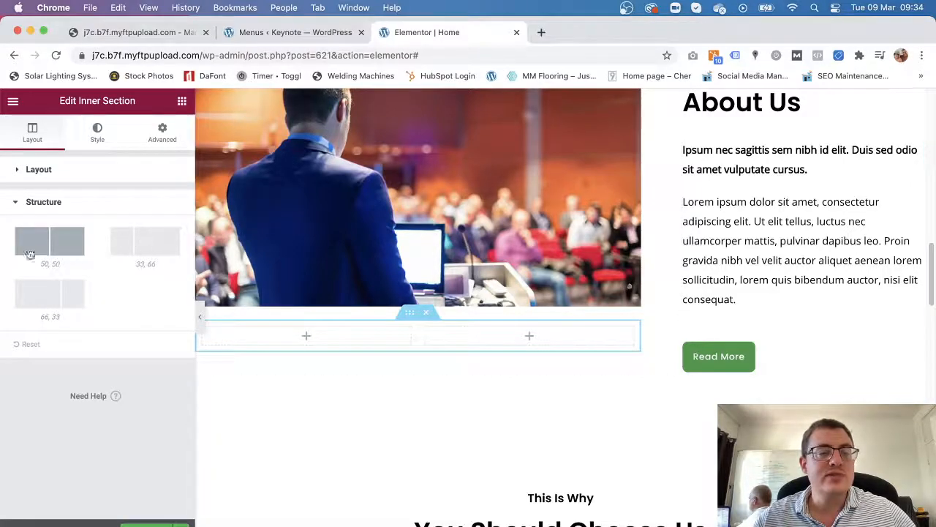
# Review the inner section's Layout, Style and Advanced settings before returning to the widget list.
pyautogui.click(31, 170)
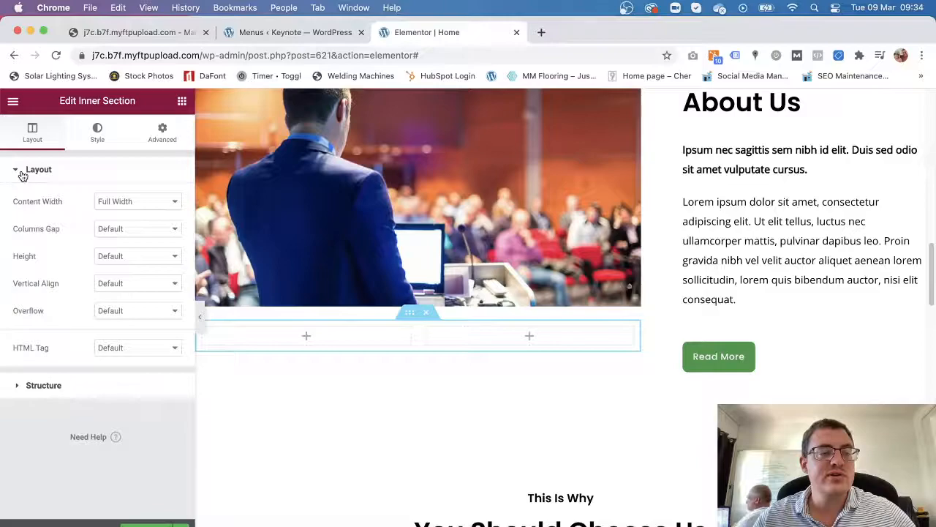
pyautogui.click(94, 136)
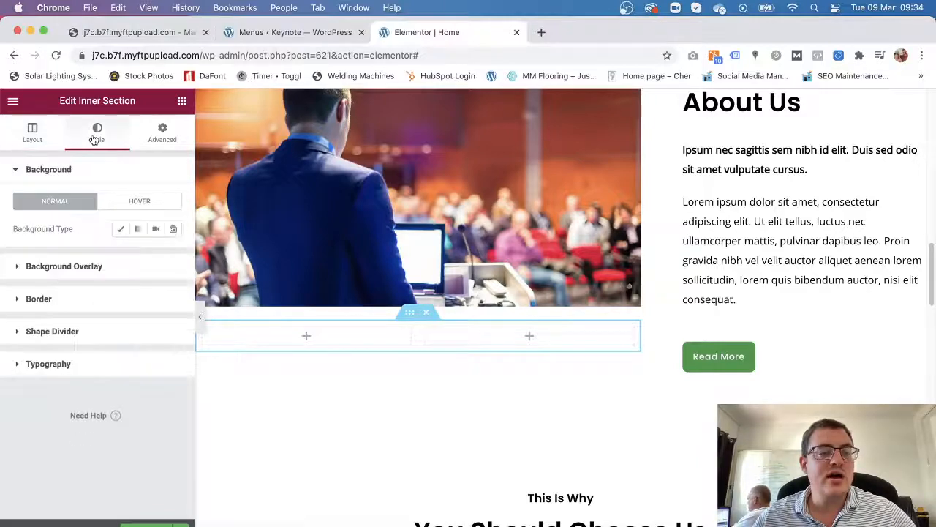
pyautogui.click(151, 141)
pyautogui.click(182, 101)
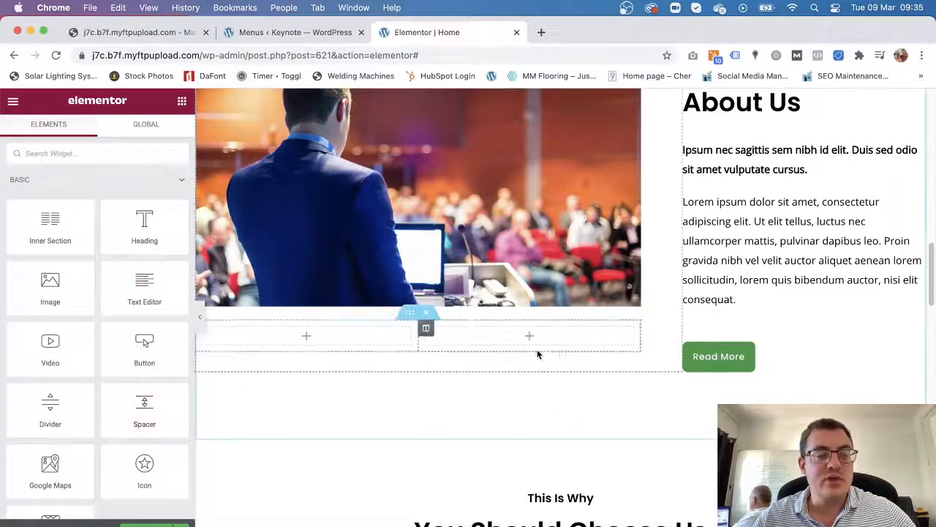
# Place a Video widget in the left column, keeping YouTube as its source.
pyautogui.scroll(-3, 122, 384)
pyautogui.scroll(2, 128, 421)
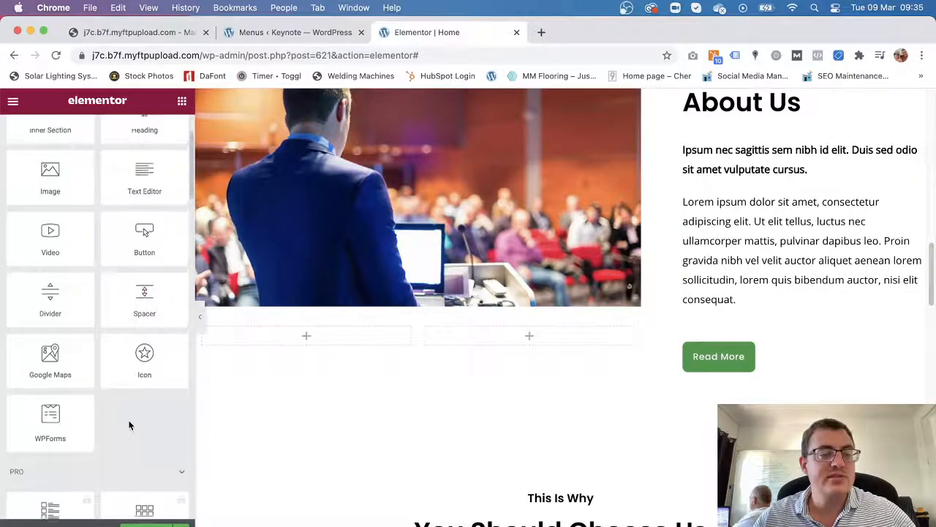
pyautogui.moveTo(52, 267); pyautogui.dragTo(341, 334)
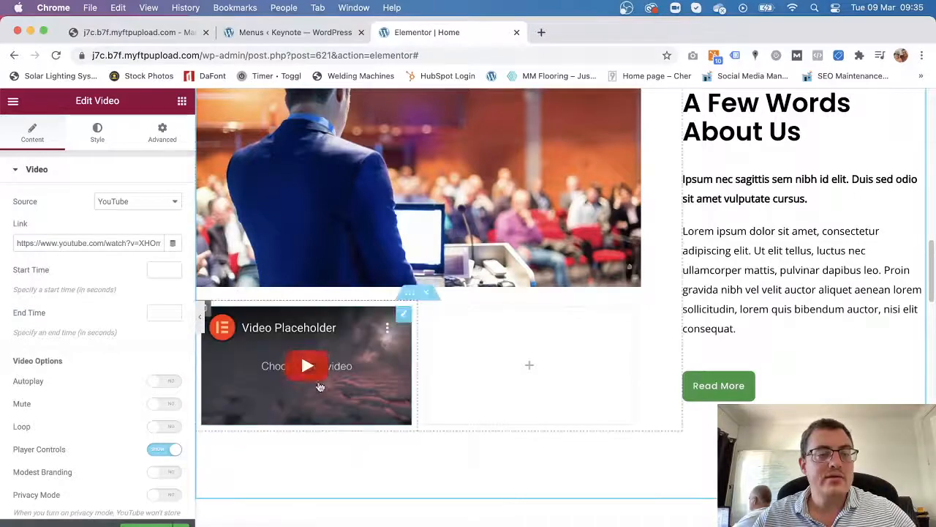
pyautogui.moveTo(16, 243); pyautogui.dragTo(163, 243)
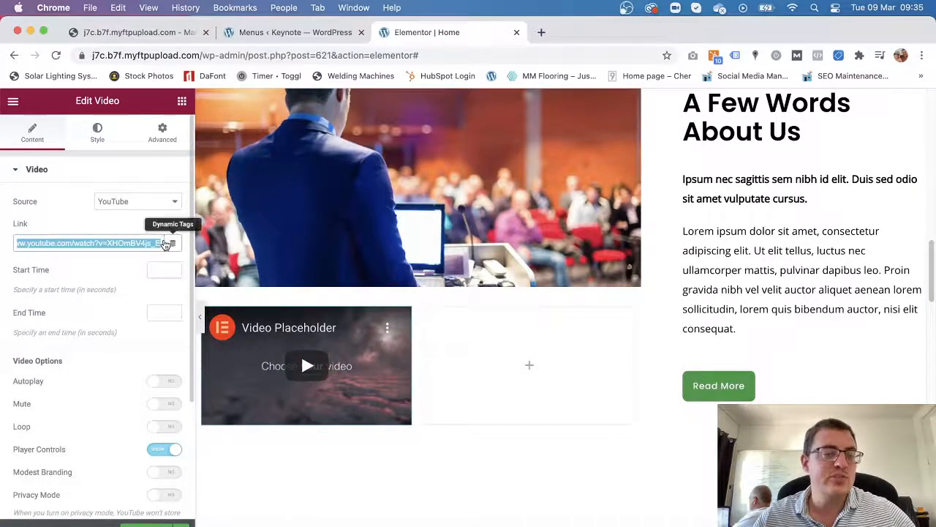
pyautogui.click(142, 212)
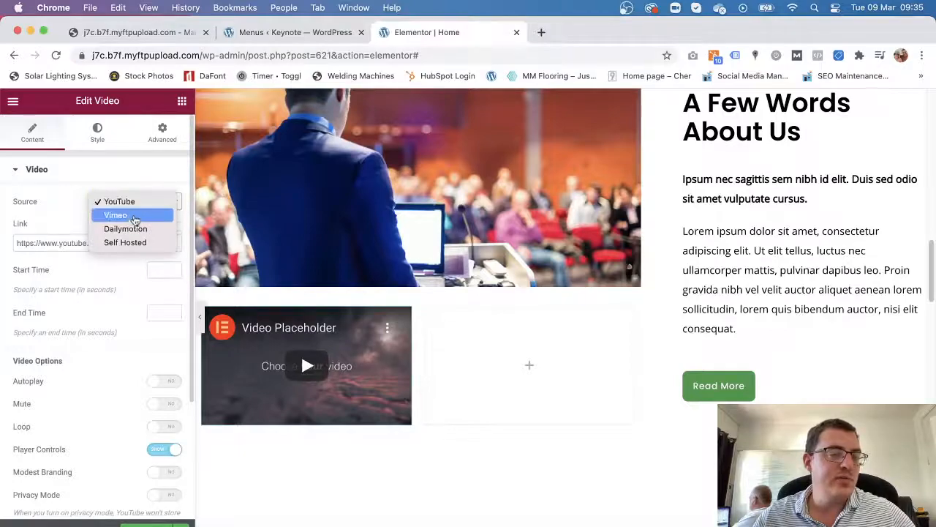
pyautogui.click(67, 203)
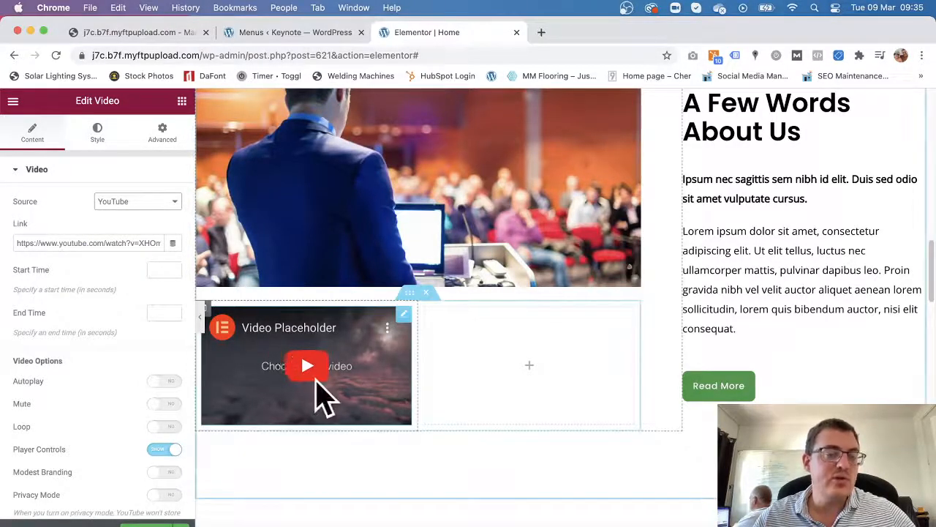
# Select the video widget, dismiss the right-click tip, and return to the widget list.
pyautogui.scroll(-3, 29, 377)
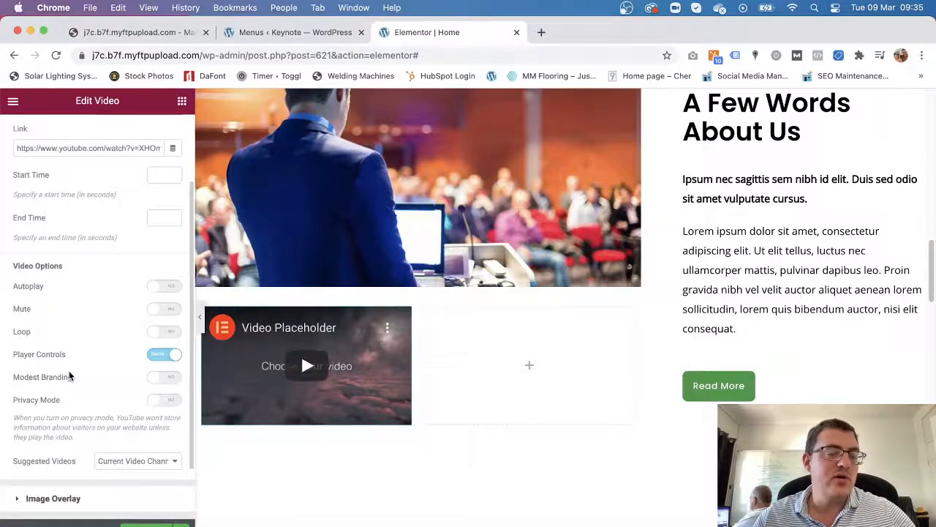
pyautogui.scroll(3, 70, 376)
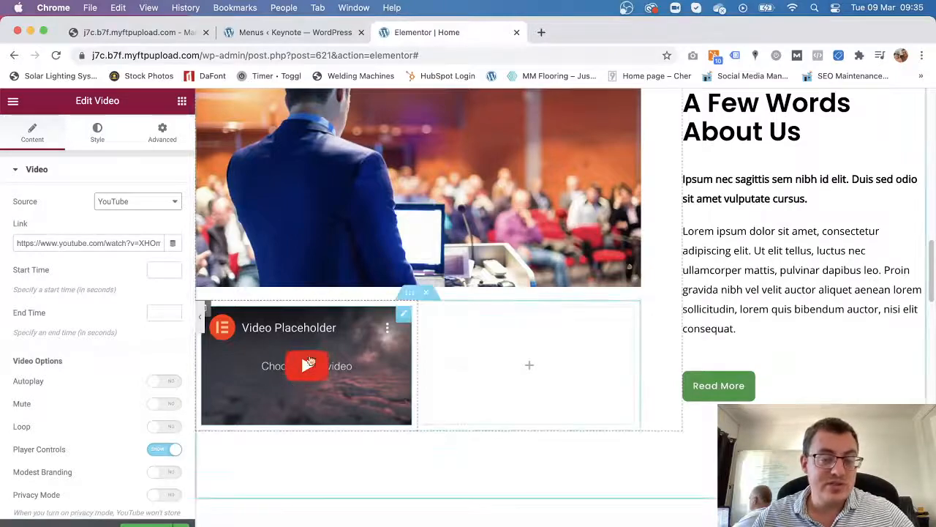
pyautogui.click(405, 316)
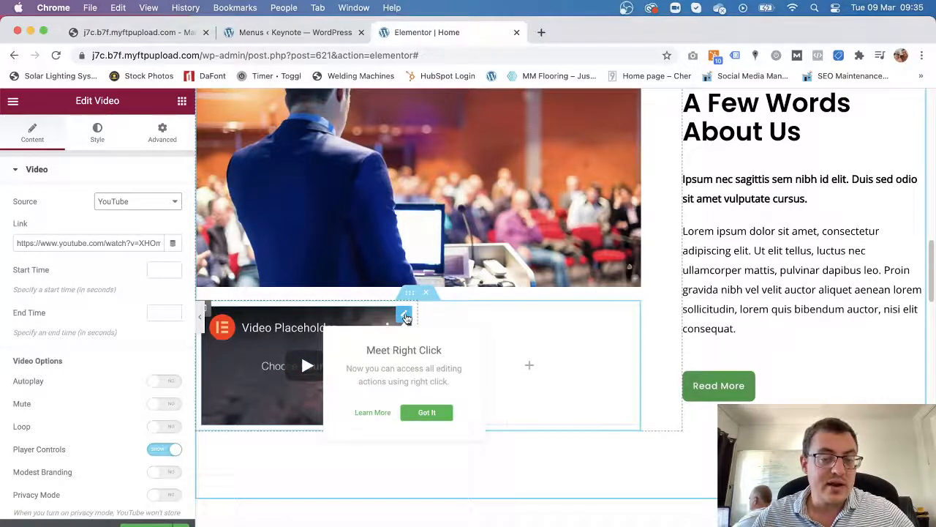
pyautogui.click(428, 413)
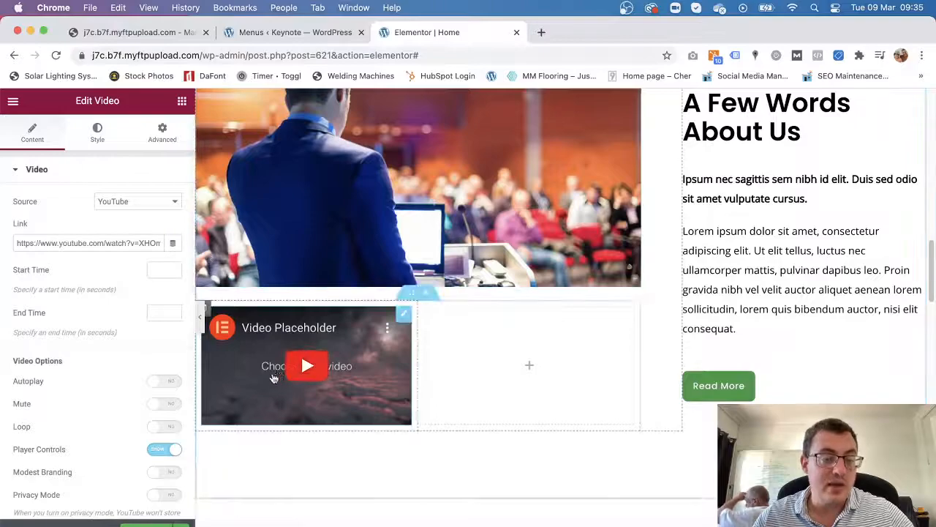
pyautogui.click(182, 101)
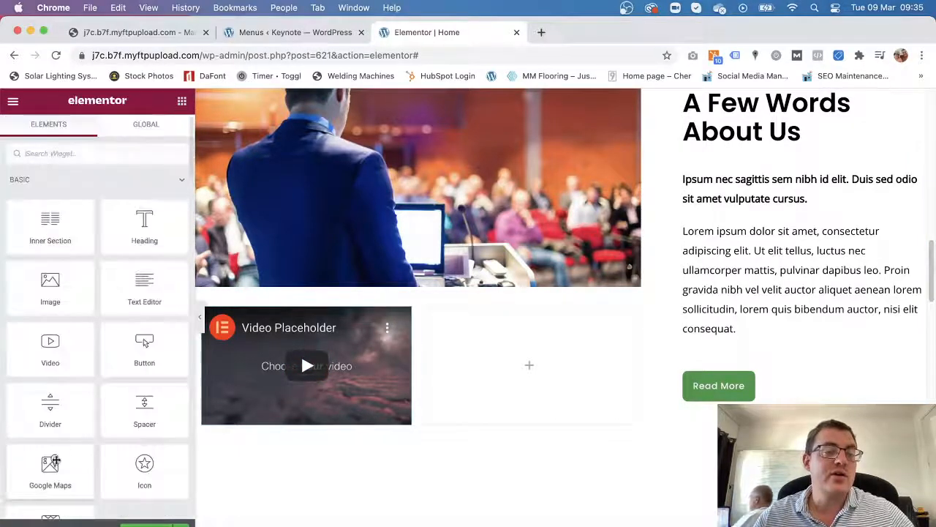
# Add a Text Editor widget to the right column, type 'gfrgf', and review its Style and Advanced tabs.
pyautogui.moveTo(144, 287); pyautogui.dragTo(547, 362)
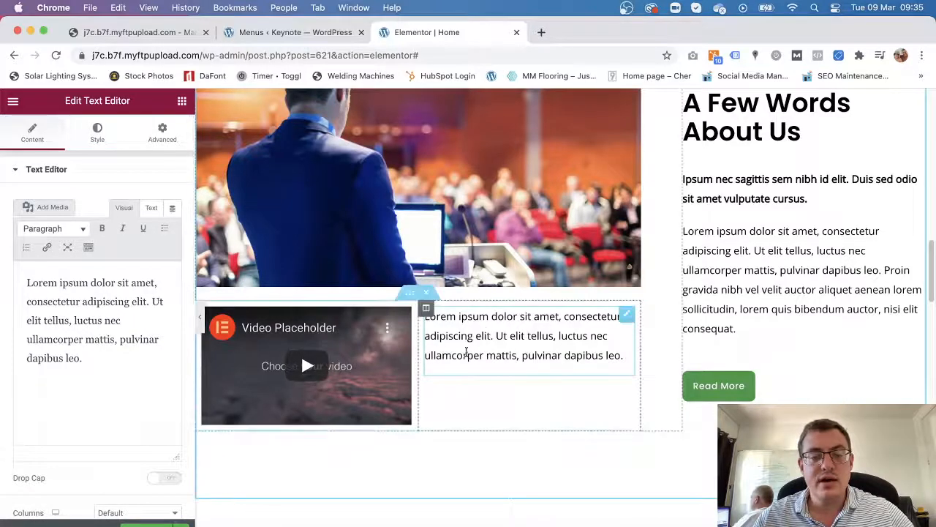
pyautogui.write('gfrgf fgfg')
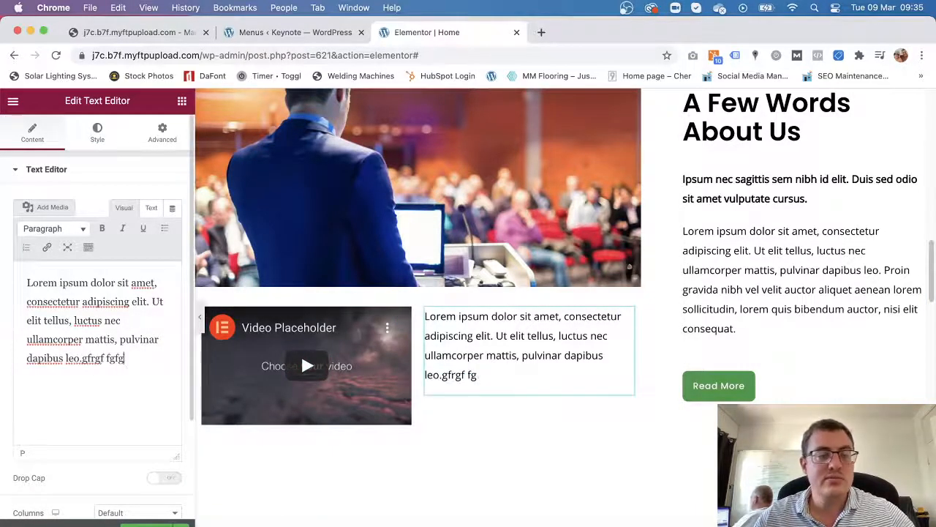
pyautogui.click(99, 134)
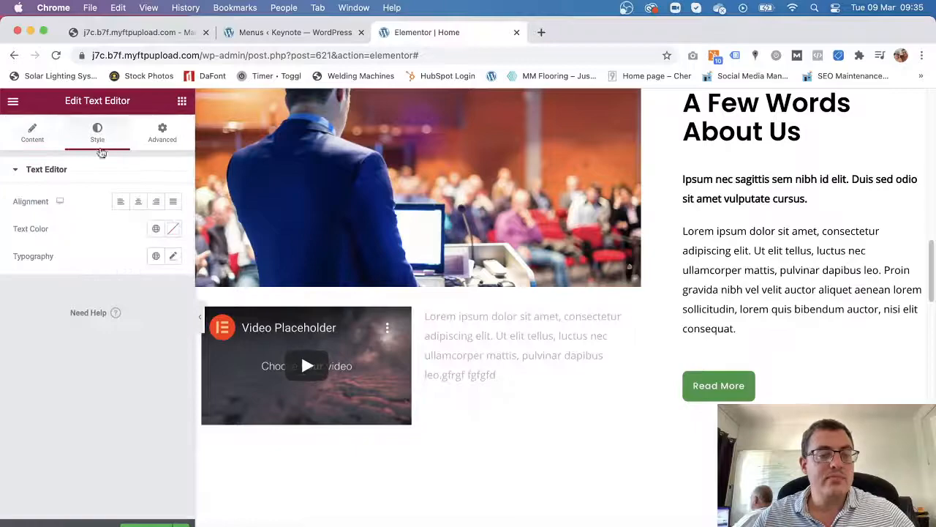
pyautogui.click(163, 134)
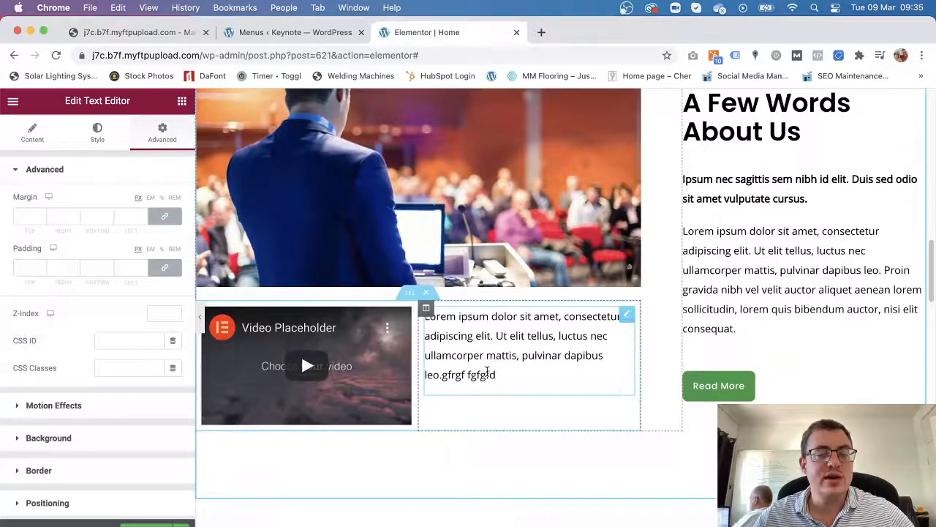
pyautogui.scroll(-5, 592, 387)
pyautogui.scroll(-5, 591, 387)
pyautogui.scroll(-5, 590, 391)
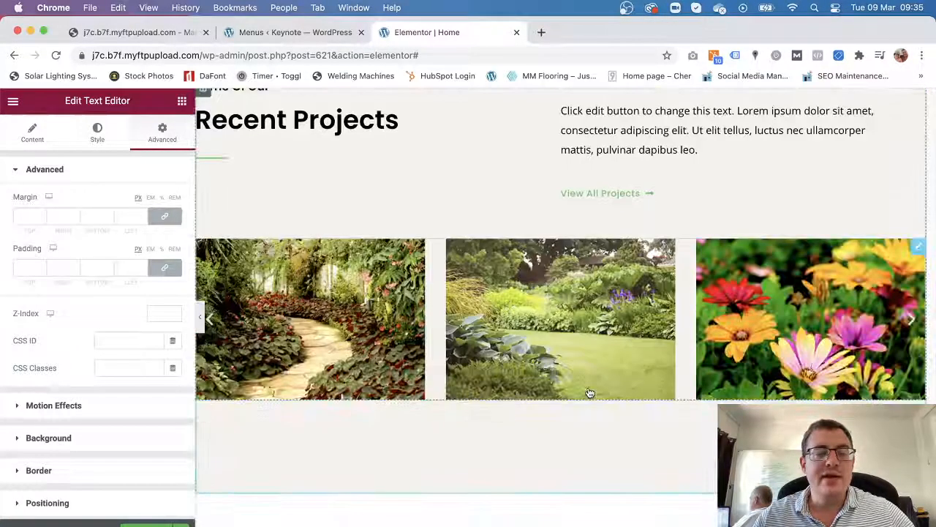
# Browse the editor's main menu, then return to the widget list.
pyautogui.click(14, 101)
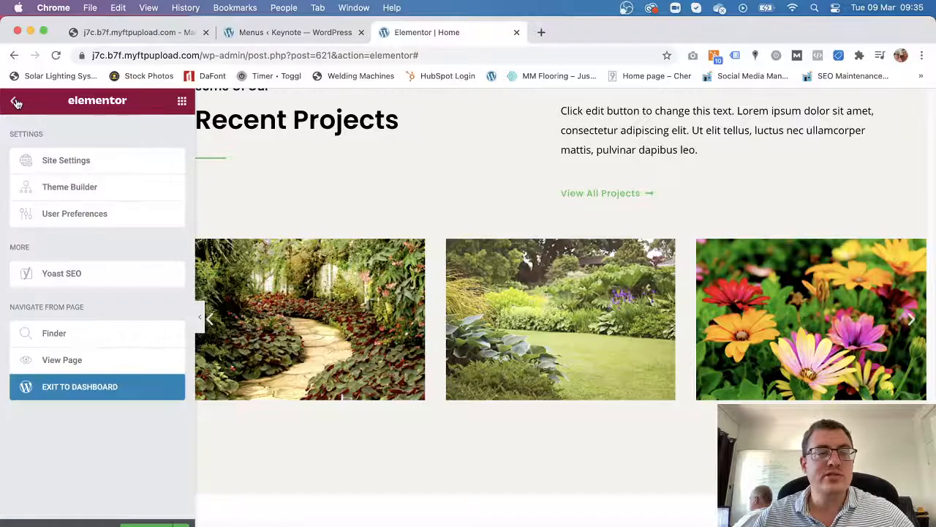
pyautogui.scroll(15, 429, 402)
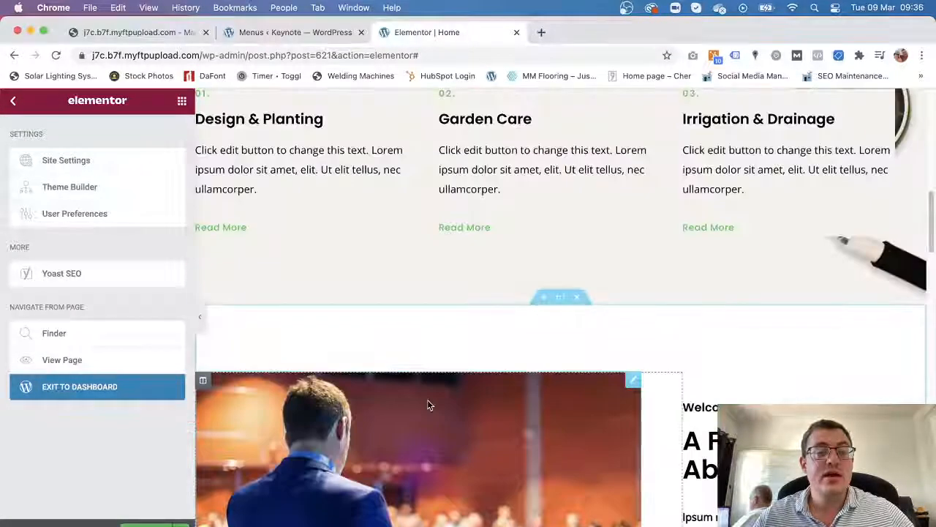
pyautogui.scroll(-3, 428, 400)
pyautogui.scroll(-3, 427, 399)
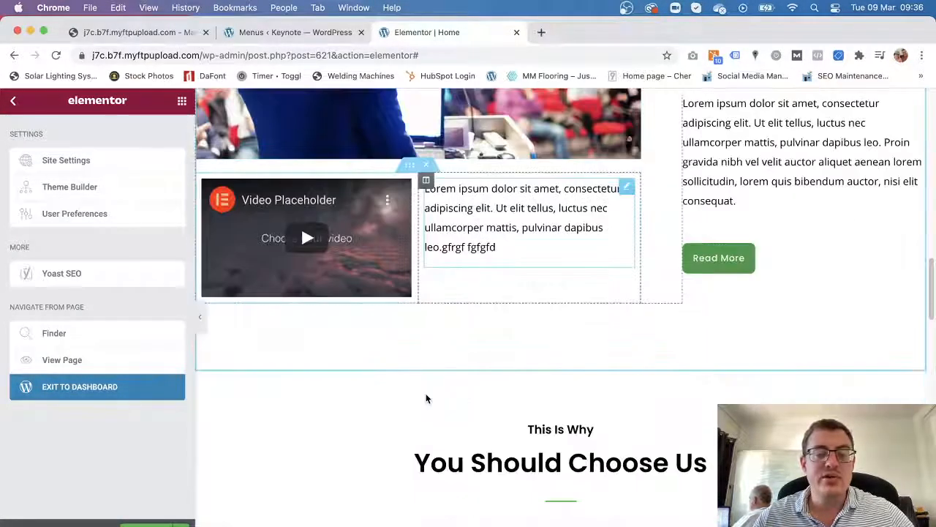
pyautogui.scroll(8, 427, 399)
pyautogui.scroll(-4, 427, 398)
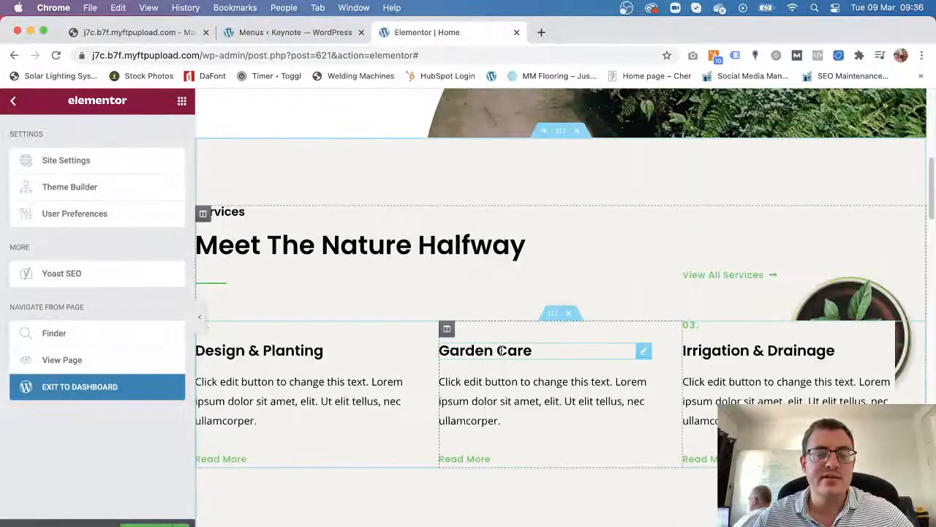
pyautogui.scroll(4, 505, 429)
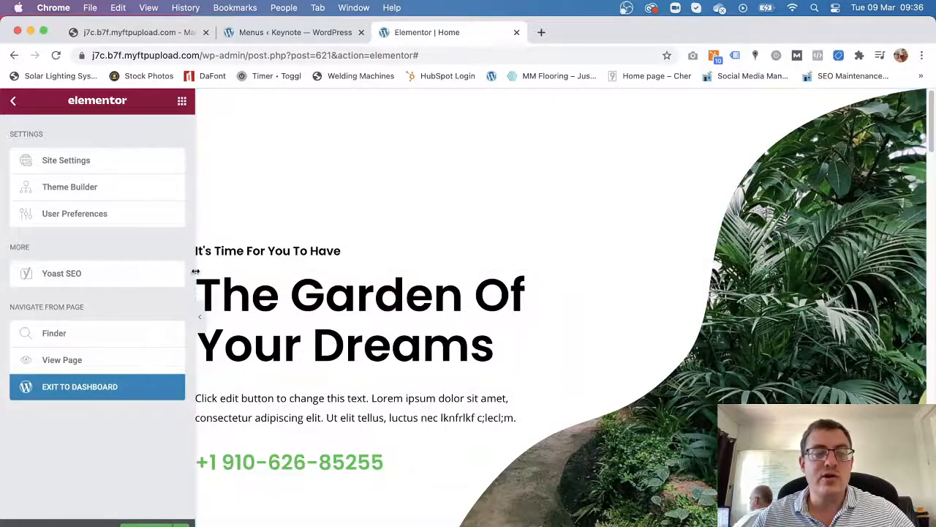
pyautogui.click(13, 101)
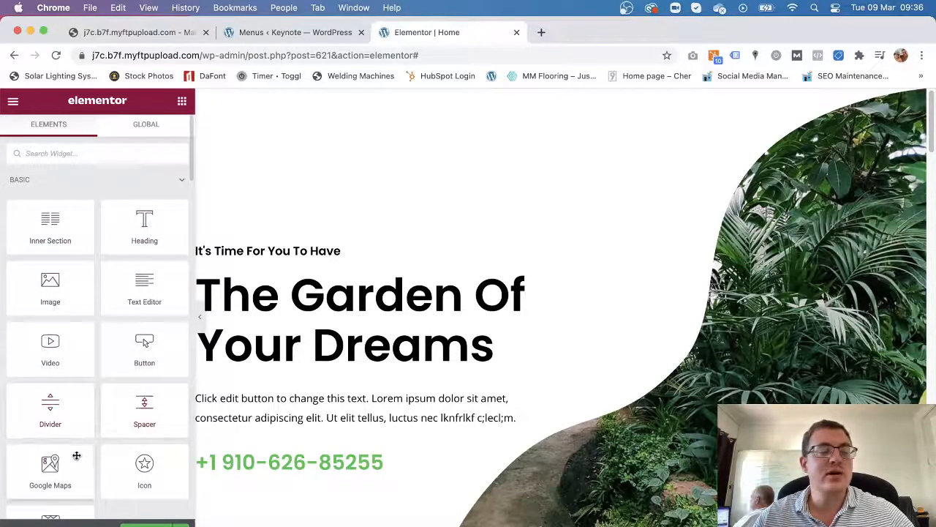
pyautogui.scroll(-3, 115, 448)
pyautogui.scroll(3, 115, 446)
pyautogui.scroll(-3, 115, 446)
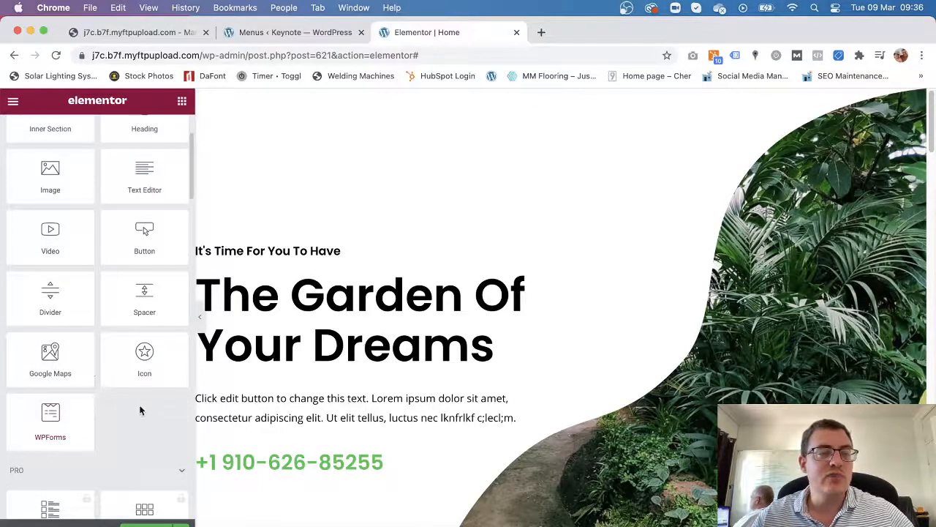
pyautogui.scroll(3, 139, 405)
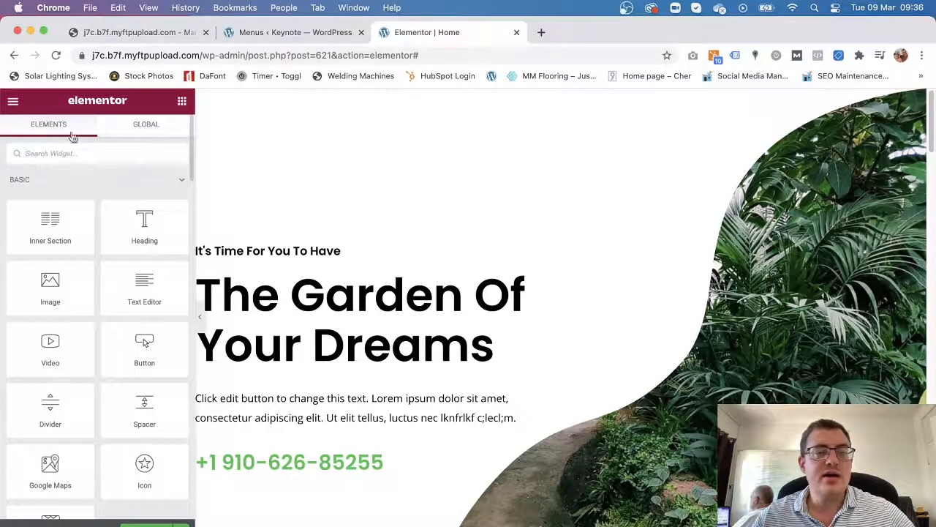
pyautogui.scroll(-1, 265, 329)
# Trim the browser address to /wp-admin/ to head to the WordPress dashboard.
pyautogui.click(302, 57)
pyautogui.moveTo(435, 55); pyautogui.dragTo(295, 58)
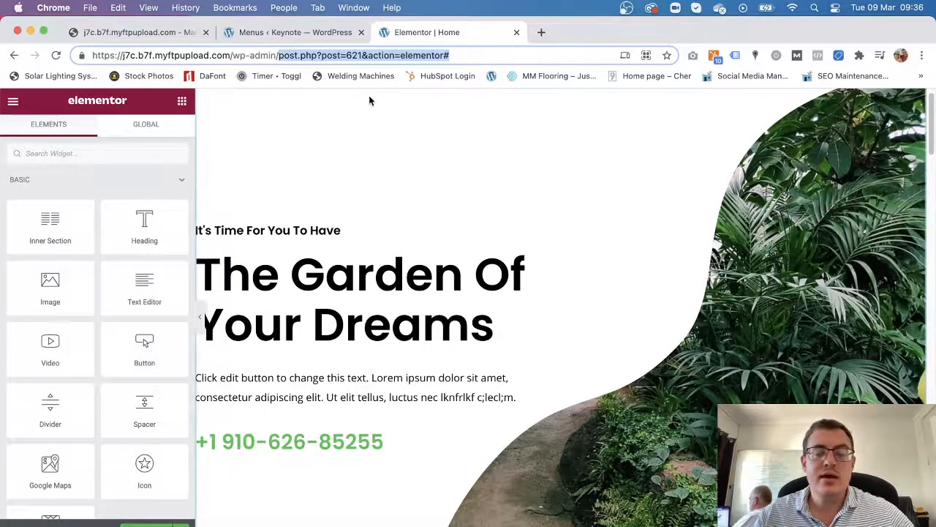
pyautogui.press('BackSpace')
pyautogui.press('Return')
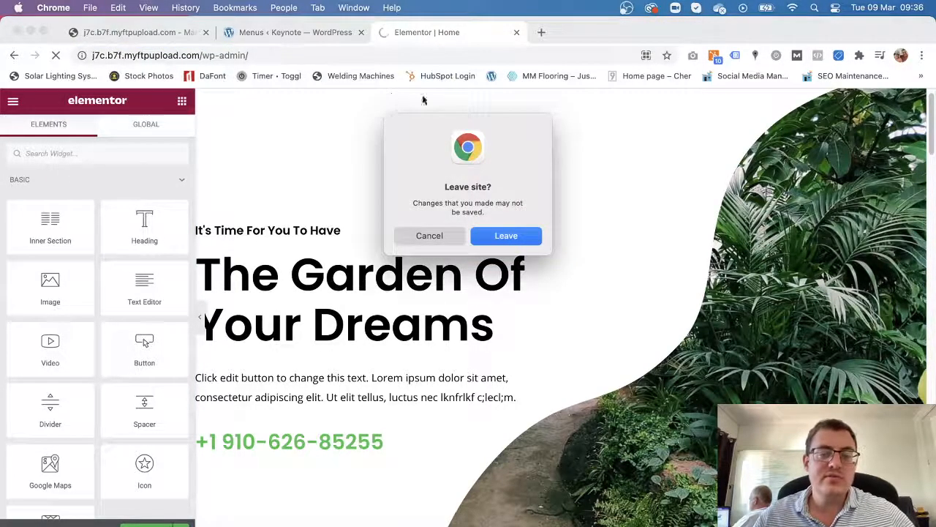
# Confirm leaving the Elementor editor and create a new page via Pages > Add New.
pyautogui.click(510, 241)
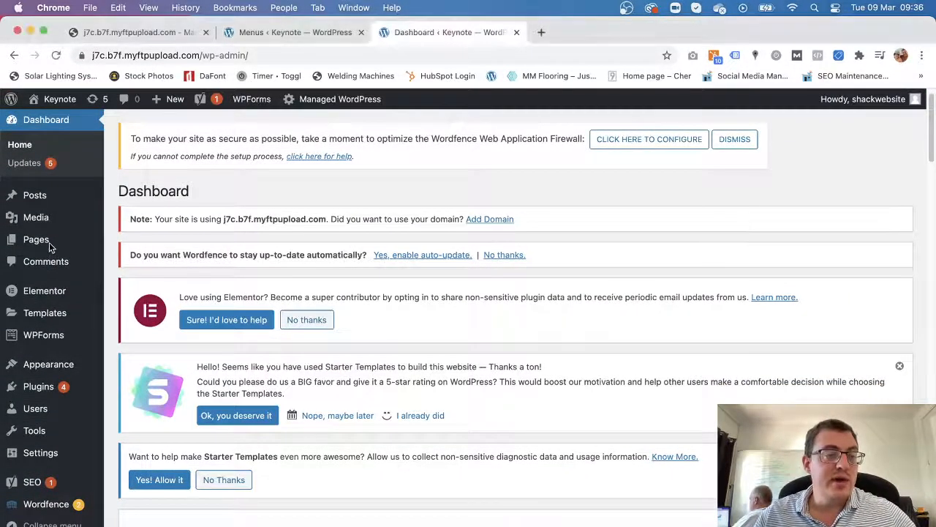
pyautogui.moveTo(44, 247)
pyautogui.click(136, 262)
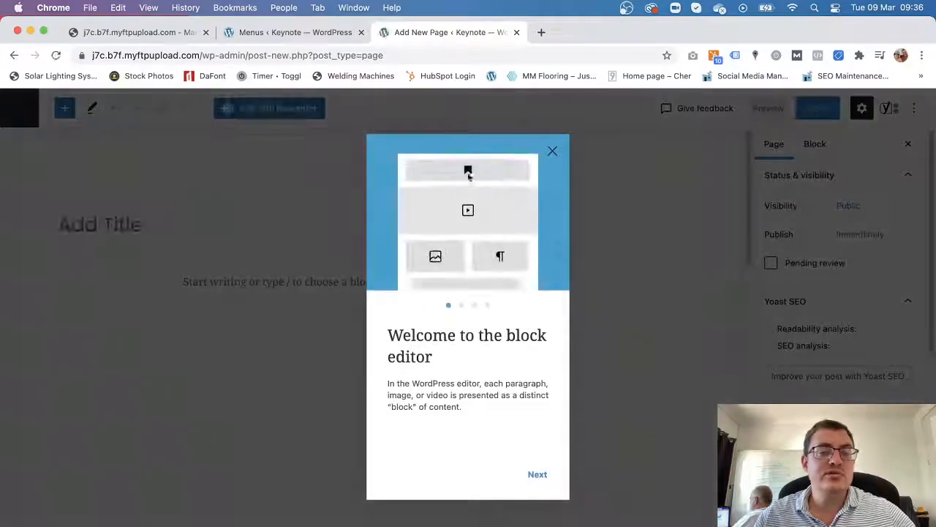
# Title the new page 'Products' and publish it.
pyautogui.click(553, 152)
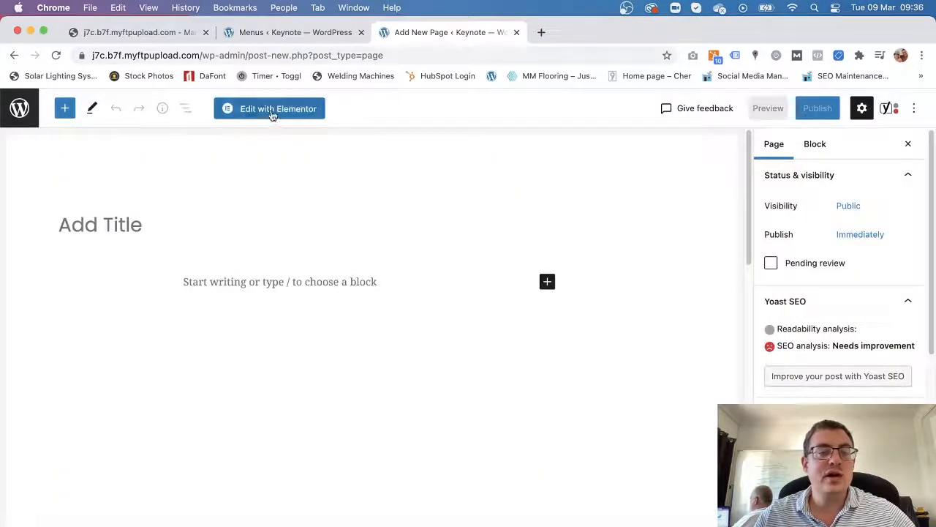
pyautogui.click(107, 221)
pyautogui.write('Products')
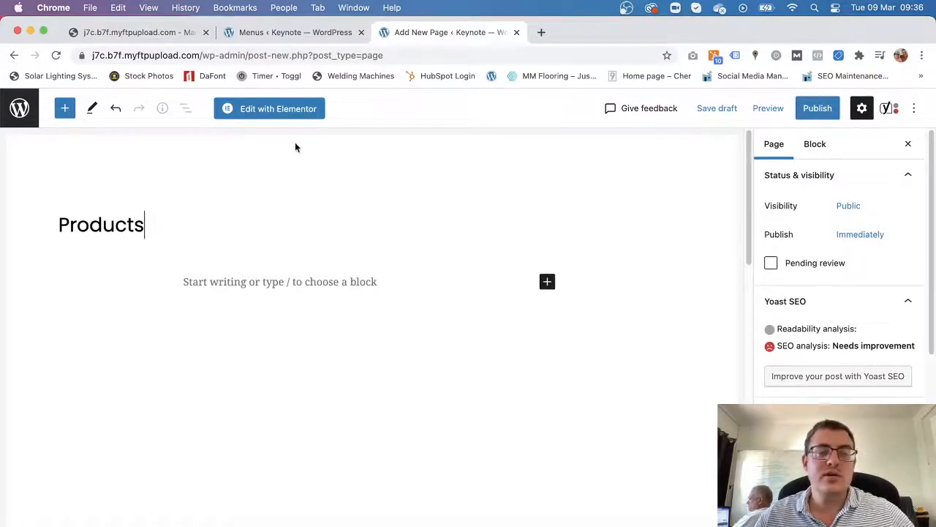
pyautogui.click(819, 111)
pyautogui.click(803, 109)
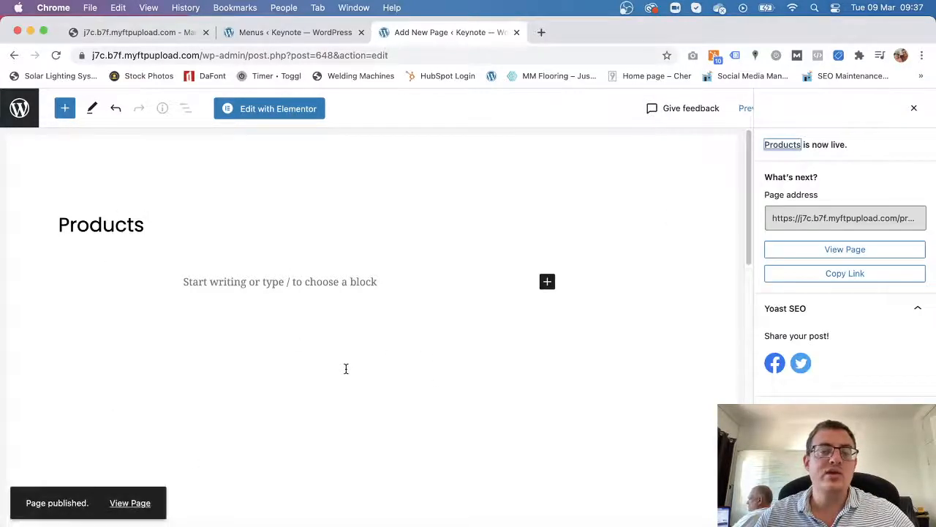
pyautogui.click(21, 109)
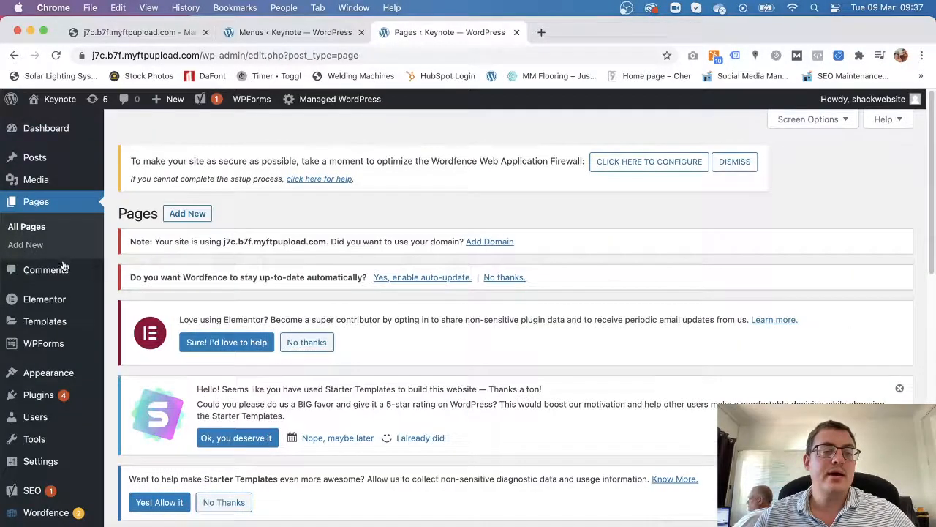
# Add the Products page to Main Menu between Services and Blog and save the menu.
pyautogui.moveTo(63, 308)
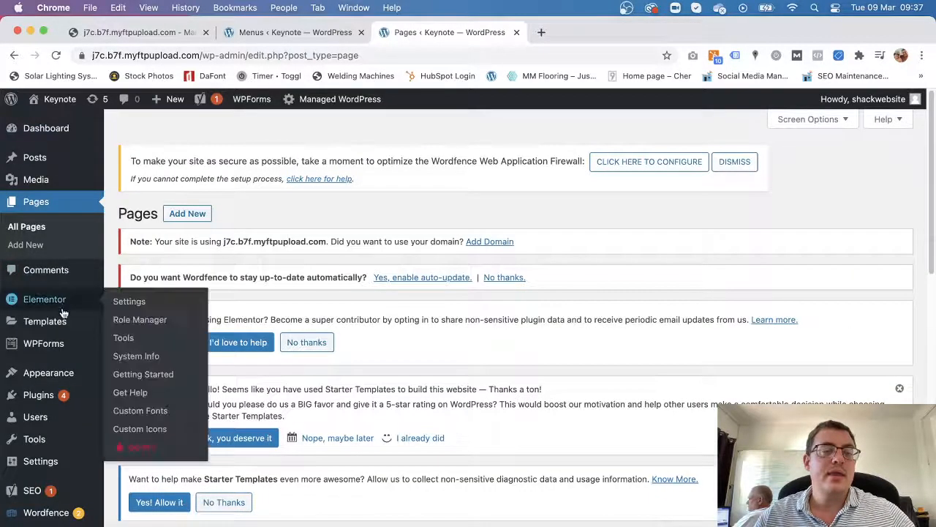
pyautogui.moveTo(69, 374)
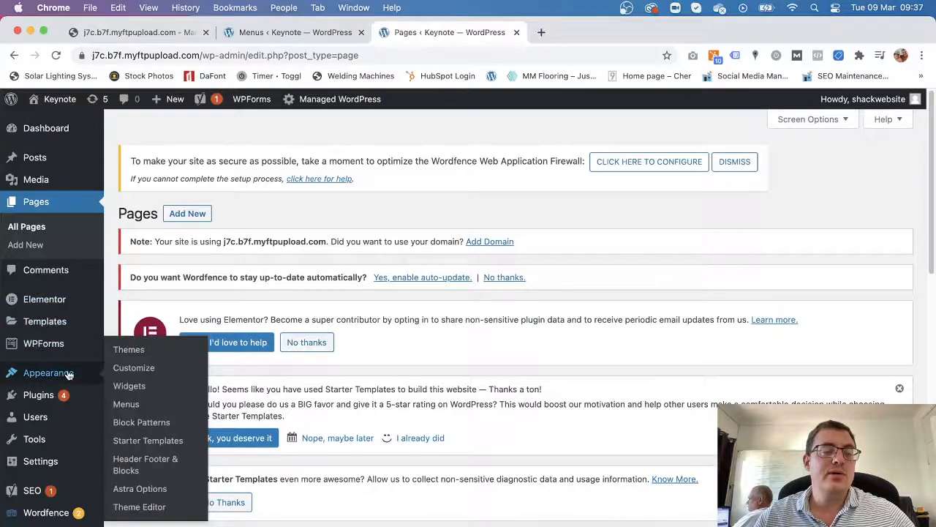
pyautogui.click(136, 407)
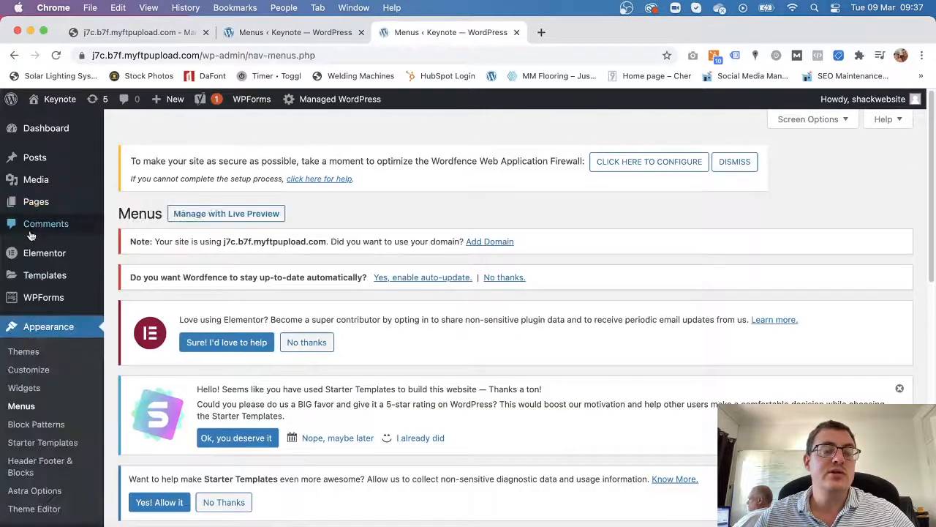
pyautogui.scroll(-5, 492, 373)
pyautogui.scroll(-5, 491, 373)
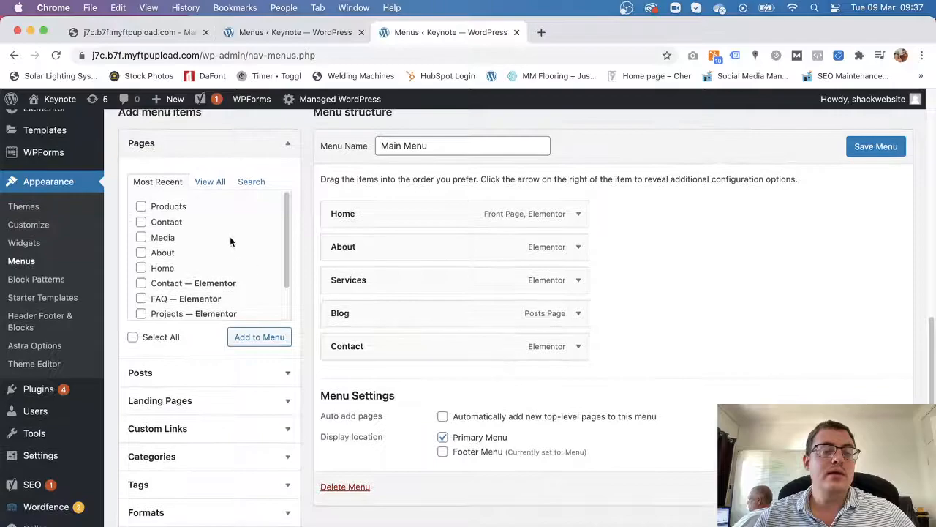
pyautogui.scroll(1, 150, 238)
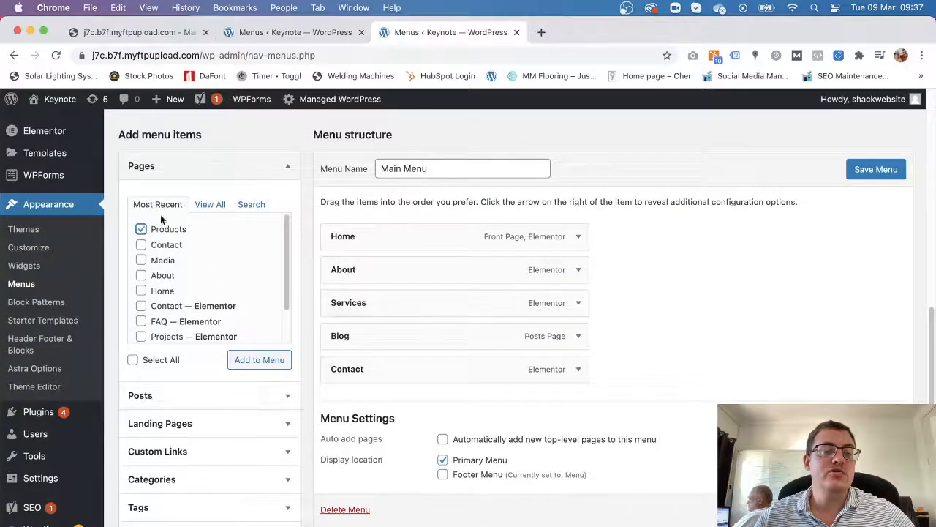
pyautogui.click(255, 360)
pyautogui.moveTo(402, 399); pyautogui.dragTo(422, 334)
pyautogui.scroll(-3, 512, 315)
pyautogui.click(877, 440)
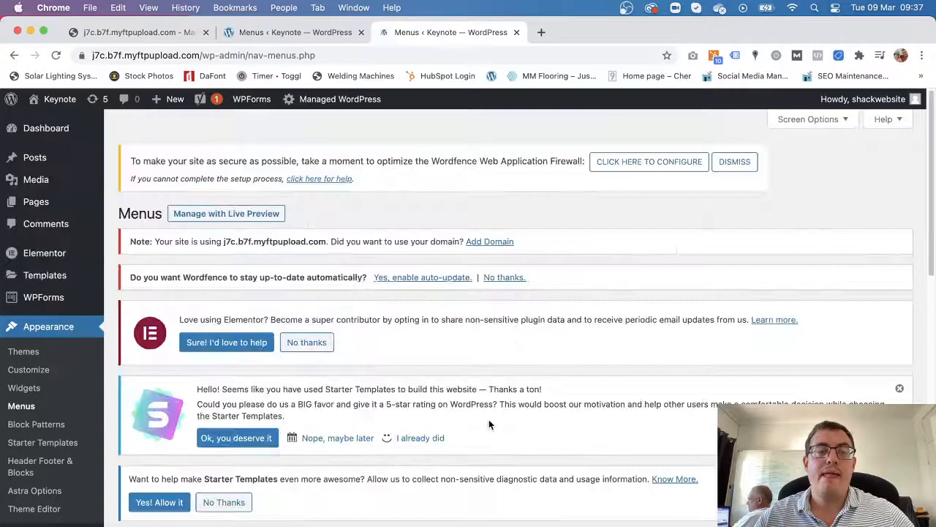
pyautogui.moveTo(58, 97)
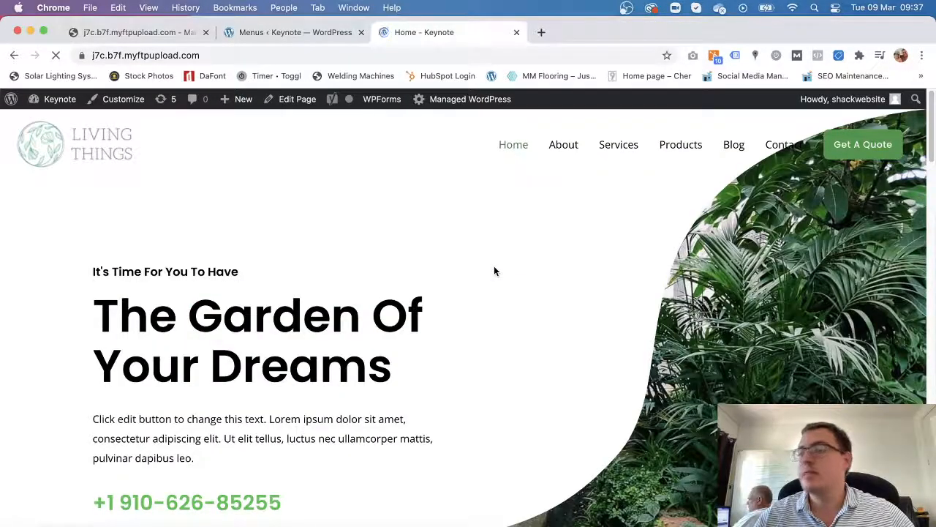
# Open the Products page from the live site's header navigation.
pyautogui.click(685, 151)
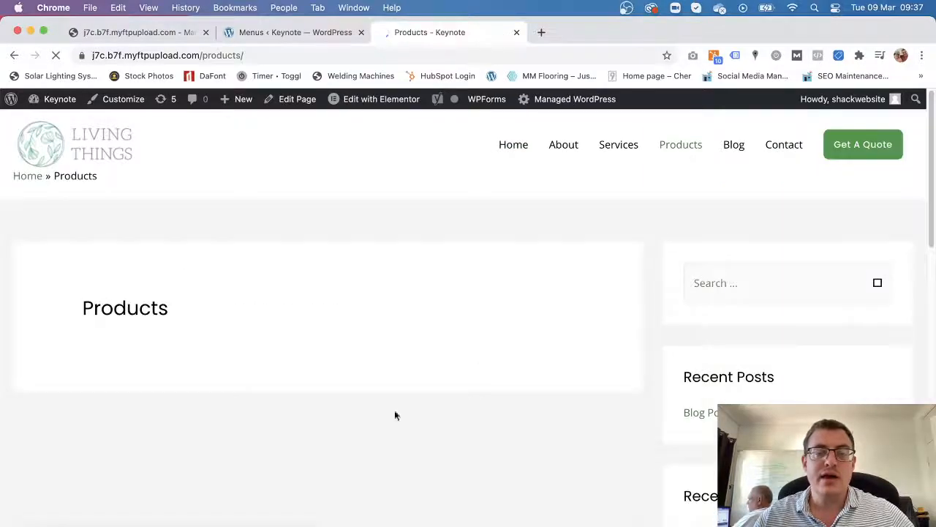
pyautogui.scroll(-10, 367, 427)
pyautogui.scroll(10, 483, 353)
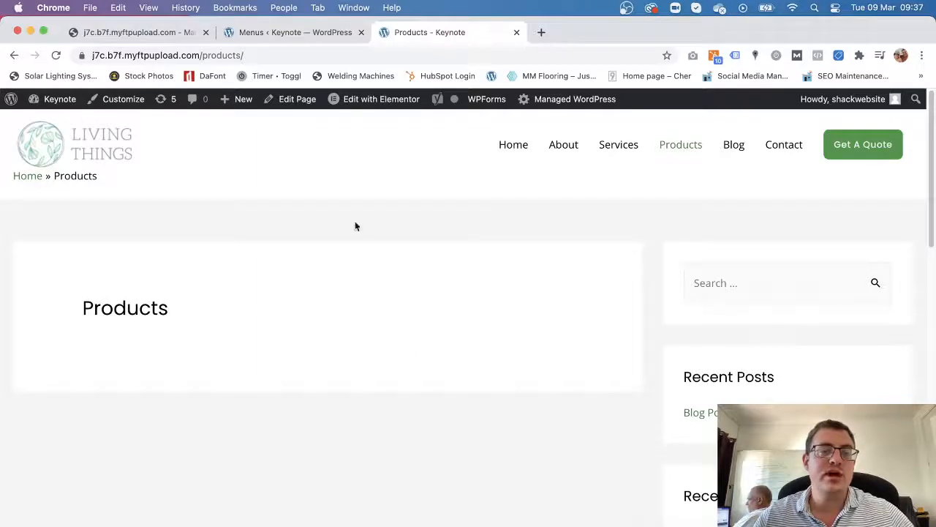
pyautogui.moveTo(376, 104)
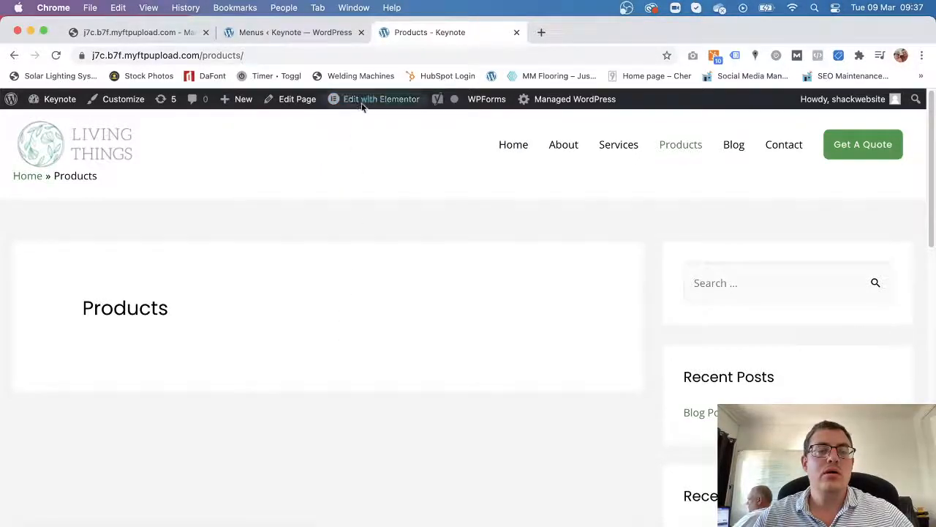
# Launch the Products page in Elementor from the admin bar and the block editor's Elementor button.
pyautogui.click(293, 101)
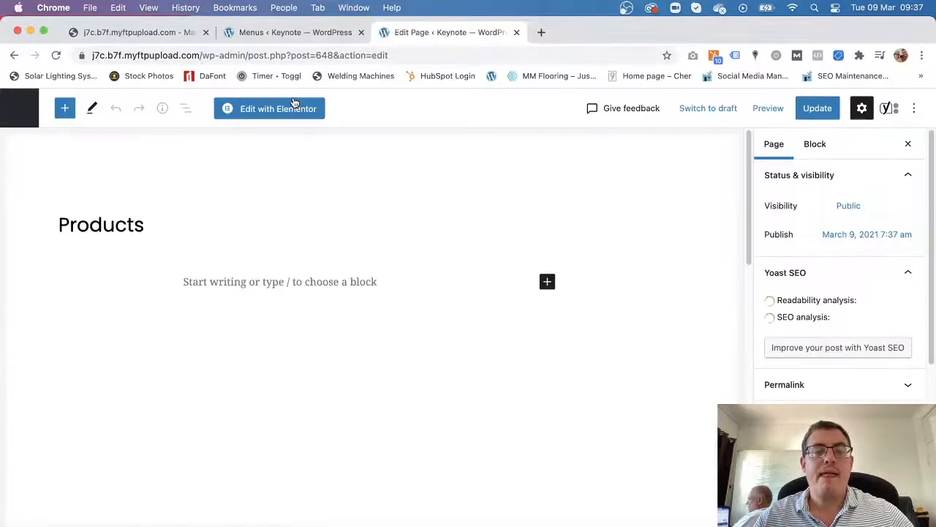
pyautogui.click(286, 107)
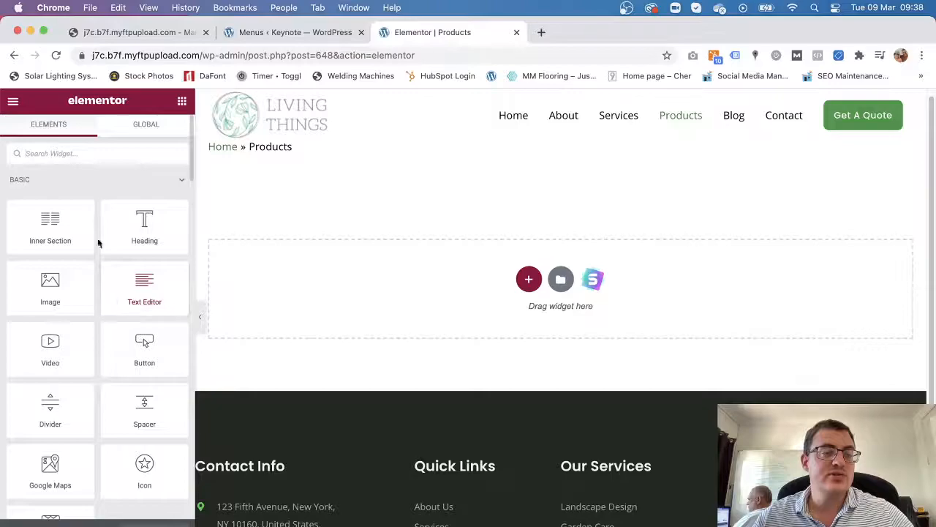
# Add two inner sections and set the second one's columns to a 66/33 split.
pyautogui.moveTo(54, 225); pyautogui.dragTo(530, 300)
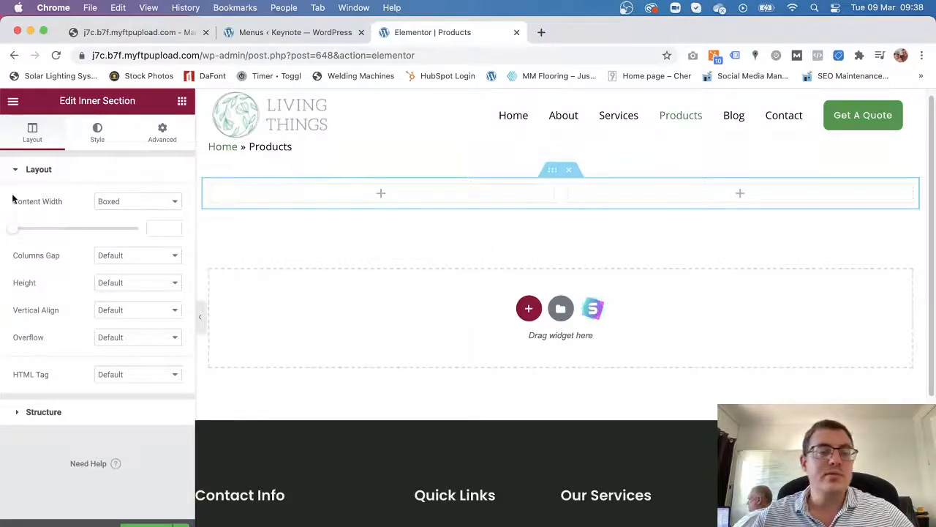
pyautogui.click(153, 131)
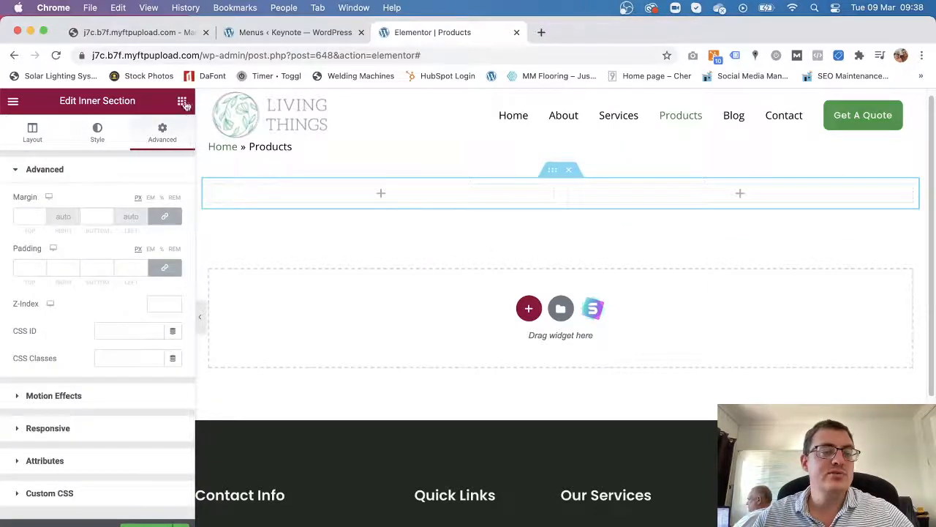
pyautogui.click(182, 101)
pyautogui.moveTo(54, 230); pyautogui.dragTo(610, 209)
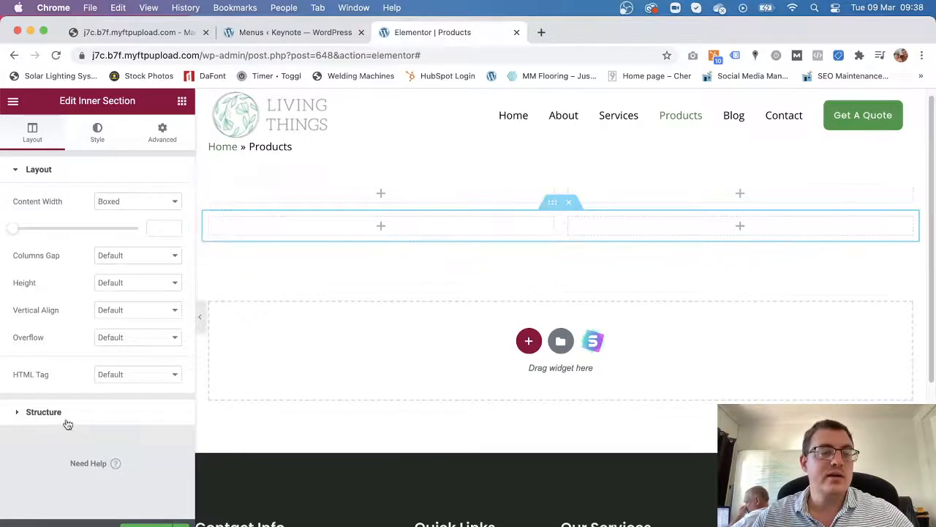
pyautogui.click(44, 412)
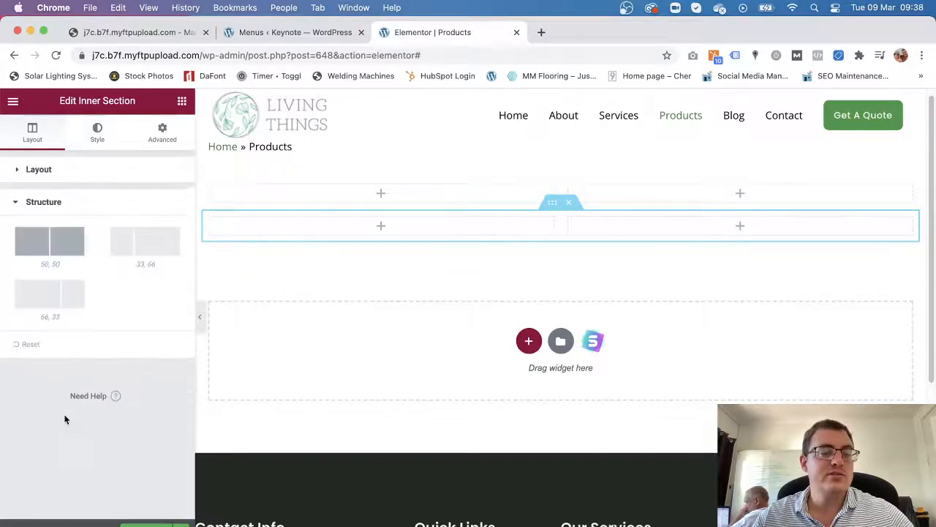
pyautogui.click(64, 300)
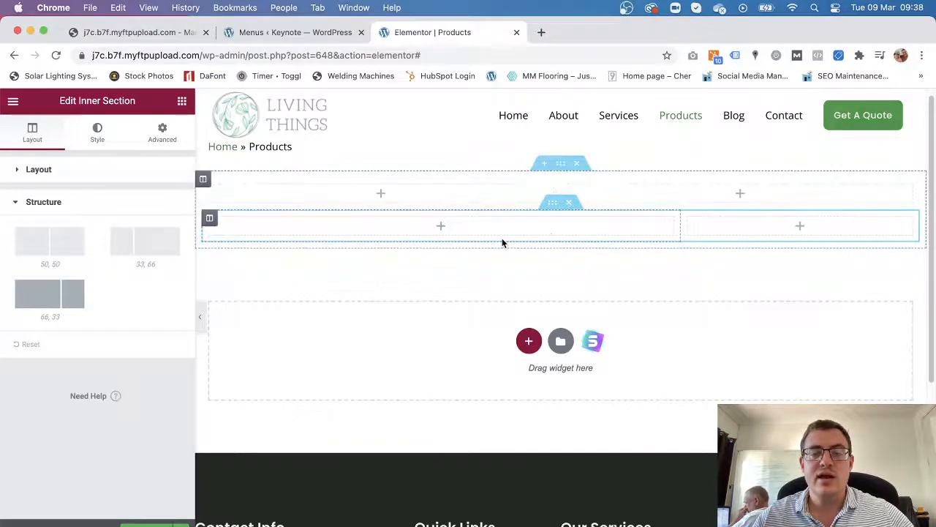
# Duplicate the 66/33 inner section to create a third two-column row.
pyautogui.rightClick(552, 173)
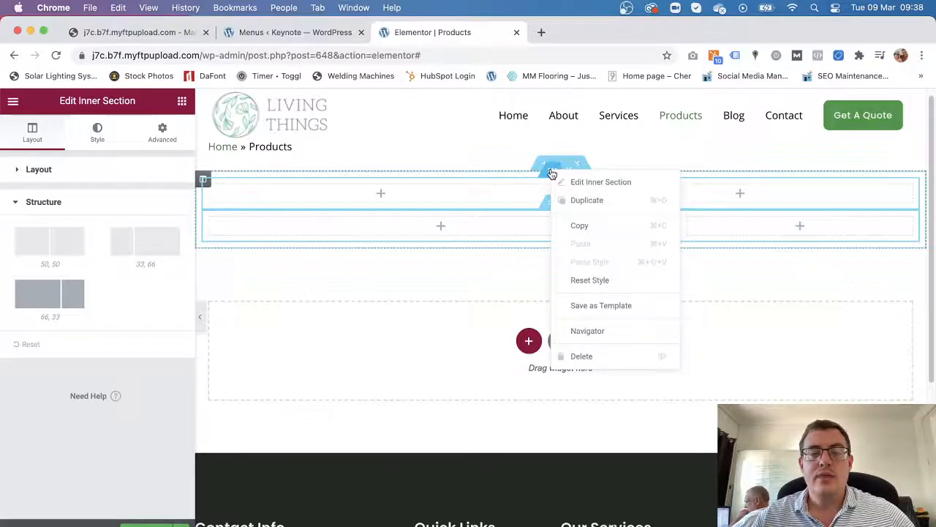
pyautogui.click(458, 278)
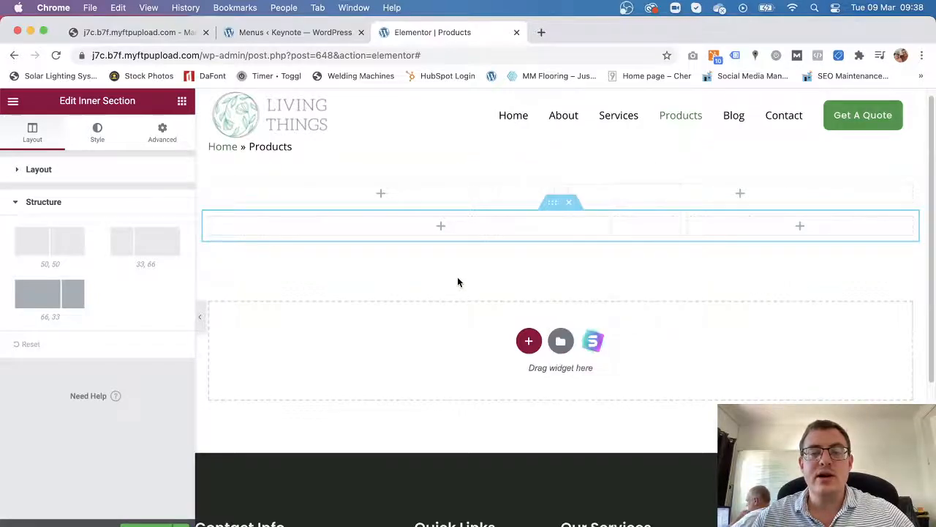
pyautogui.rightClick(554, 207)
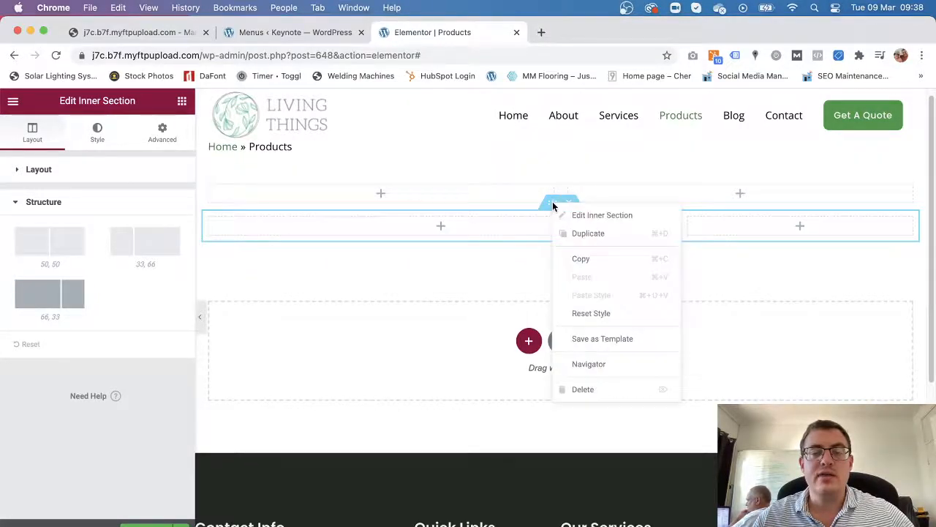
pyautogui.click(609, 234)
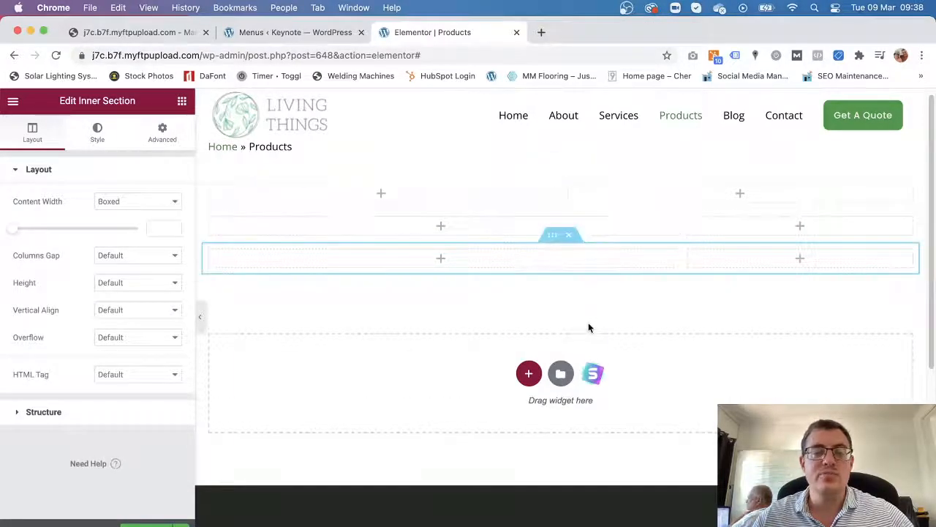
# Place an Image widget in the first row's left column.
pyautogui.click(181, 101)
pyautogui.scroll(-2, 88, 293)
pyautogui.moveTo(76, 272); pyautogui.dragTo(419, 204)
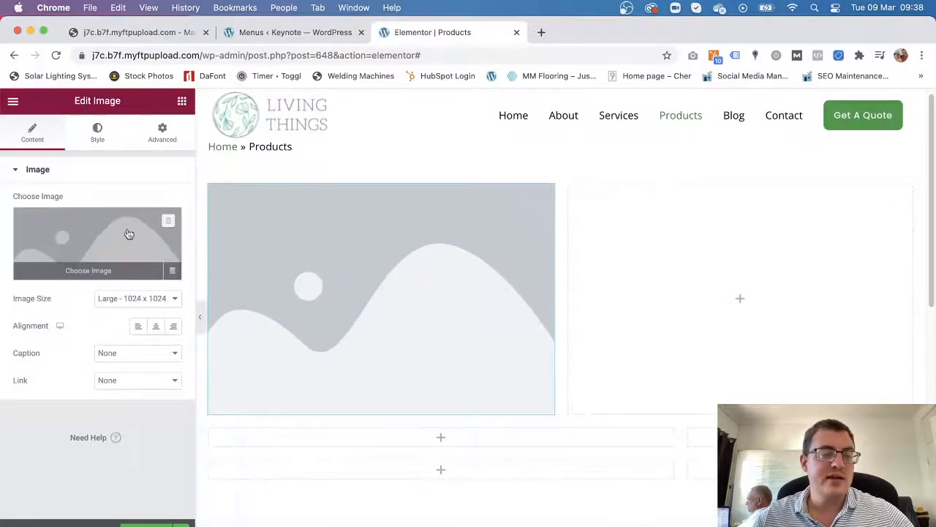
# Insert the raised-hands photo from the Media Library into the Image widget.
pyautogui.click(89, 271)
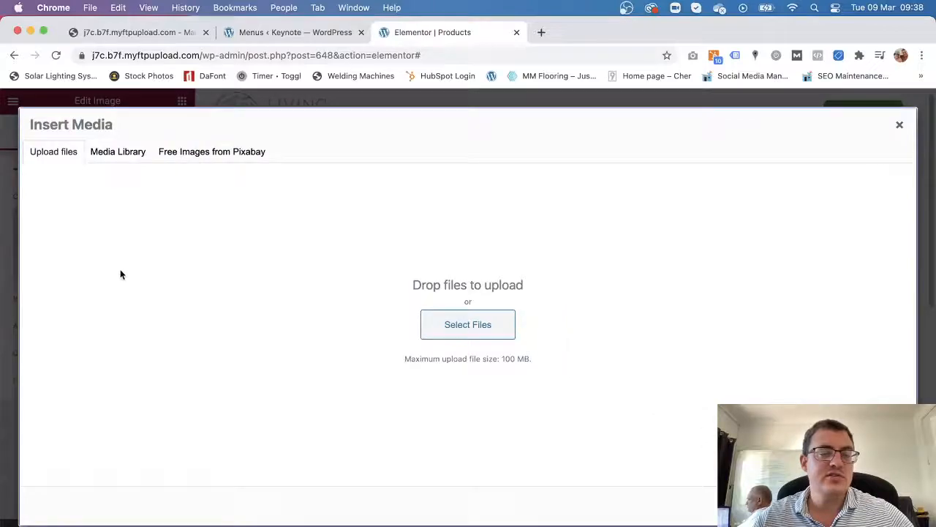
pyautogui.click(439, 326)
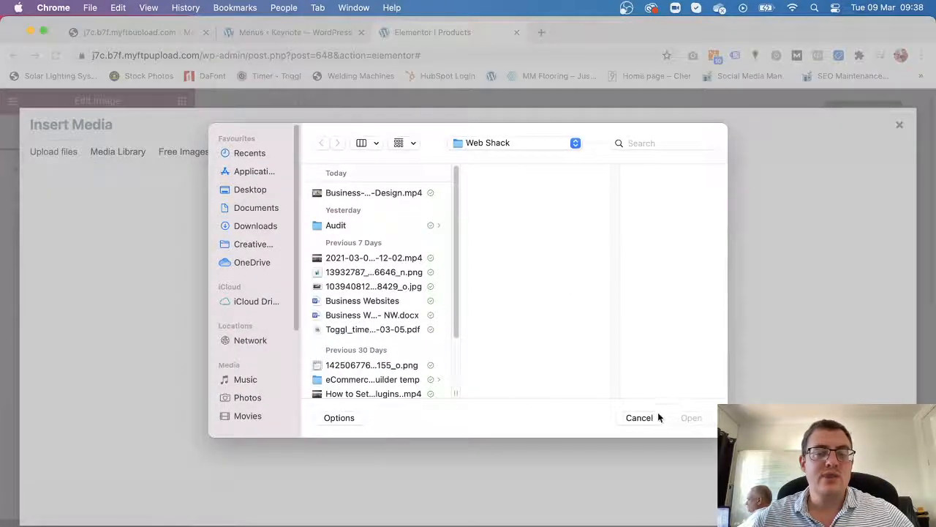
pyautogui.click(640, 417)
pyautogui.click(118, 151)
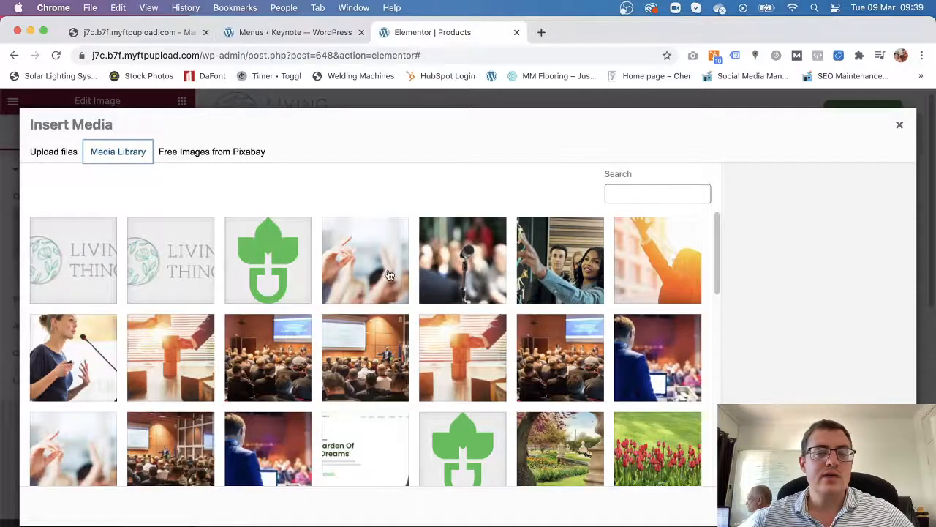
pyautogui.click(389, 275)
pyautogui.click(874, 506)
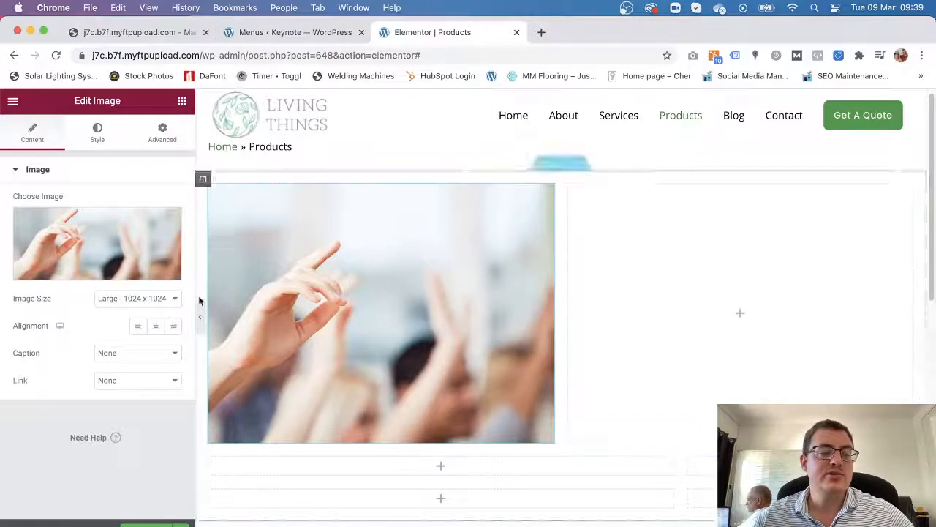
# Keep the image size set to Large.
pyautogui.click(157, 298)
pyautogui.click(66, 366)
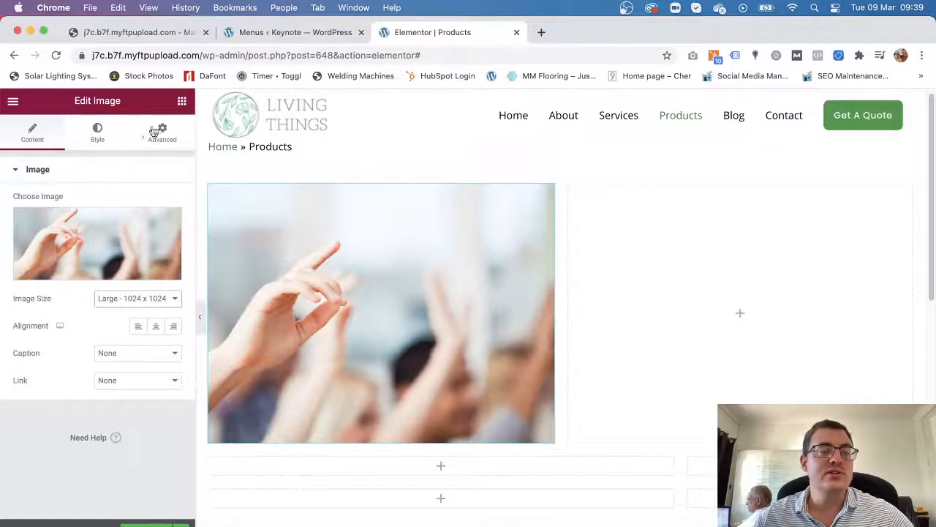
pyautogui.click(181, 101)
pyautogui.scroll(-3, 147, 395)
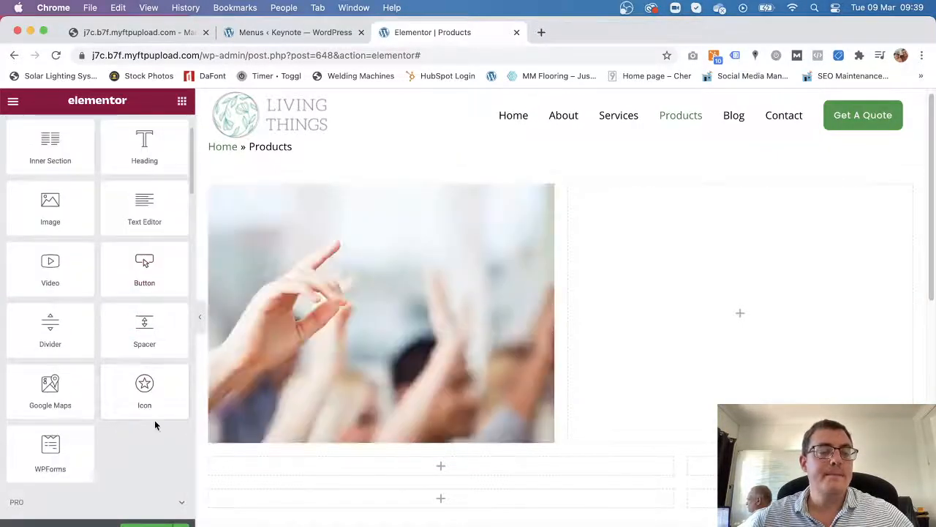
pyautogui.scroll(-1, 161, 457)
pyautogui.moveTo(57, 392); pyautogui.dragTo(790, 322)
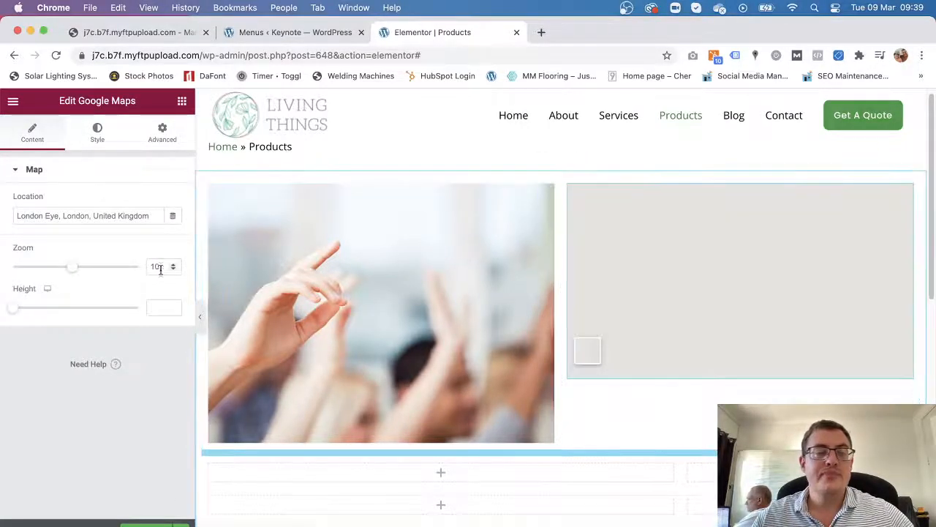
pyautogui.moveTo(55, 215); pyautogui.dragTo(150, 216)
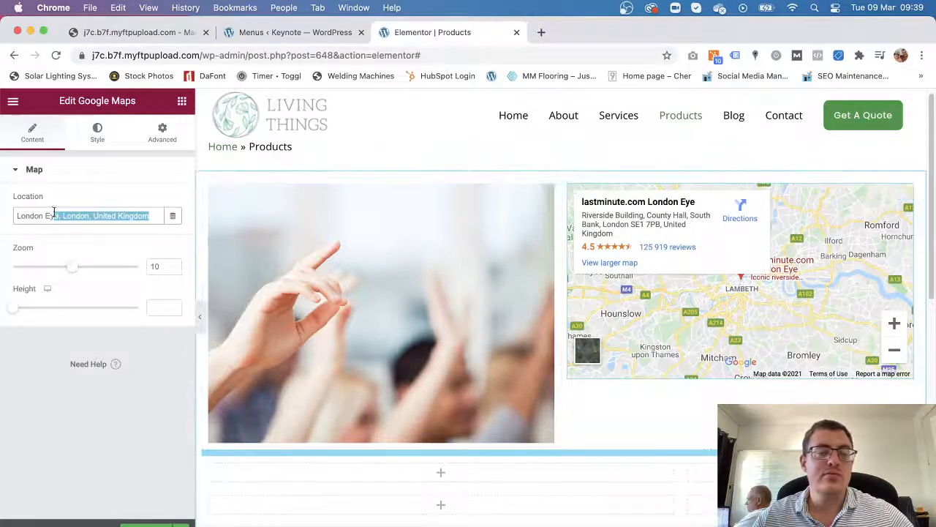
pyautogui.click(89, 216)
pyautogui.moveTo(151, 217); pyautogui.dragTo(3, 211)
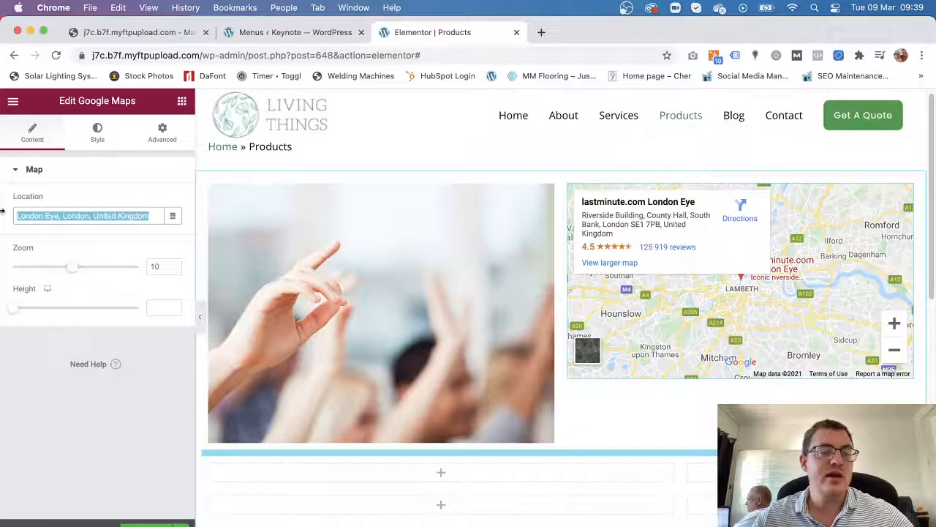
pyautogui.press('BackSpace')
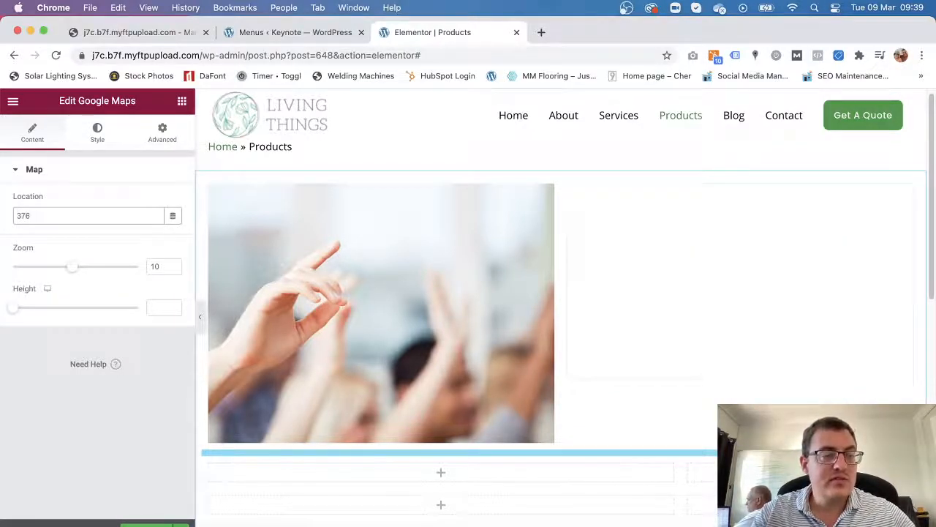
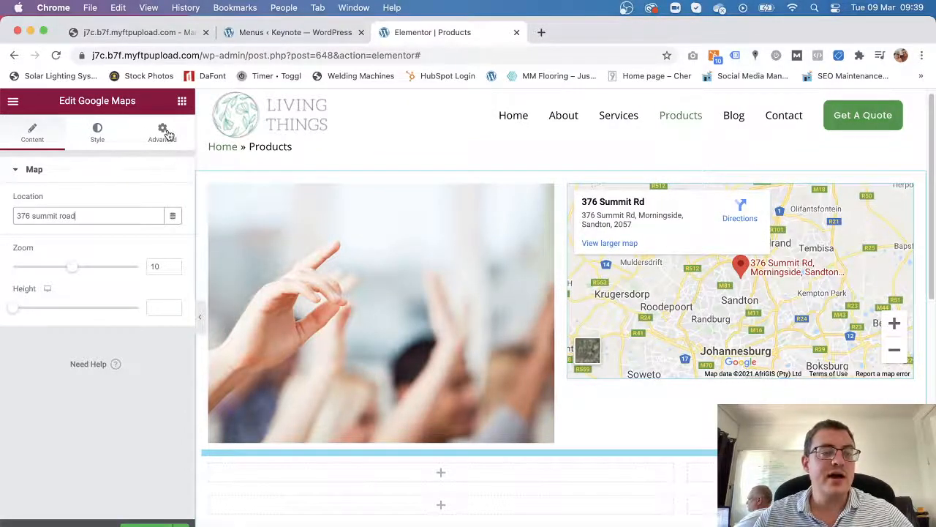
pyautogui.click(181, 101)
# Add a Text Editor widget below the hands photo and place the cursor after the paragraph's last word.
pyautogui.scroll(-2, 114, 344)
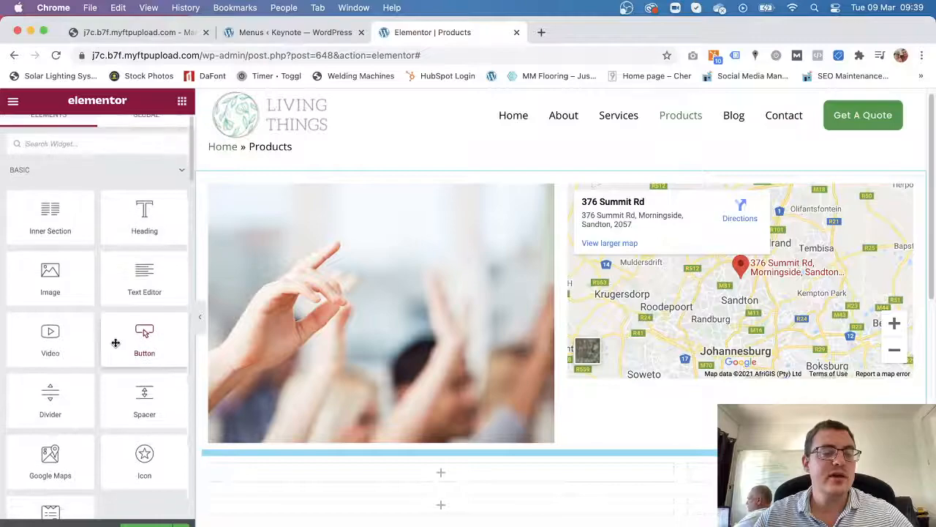
pyautogui.scroll(-3, 114, 414)
pyautogui.scroll(2, 114, 414)
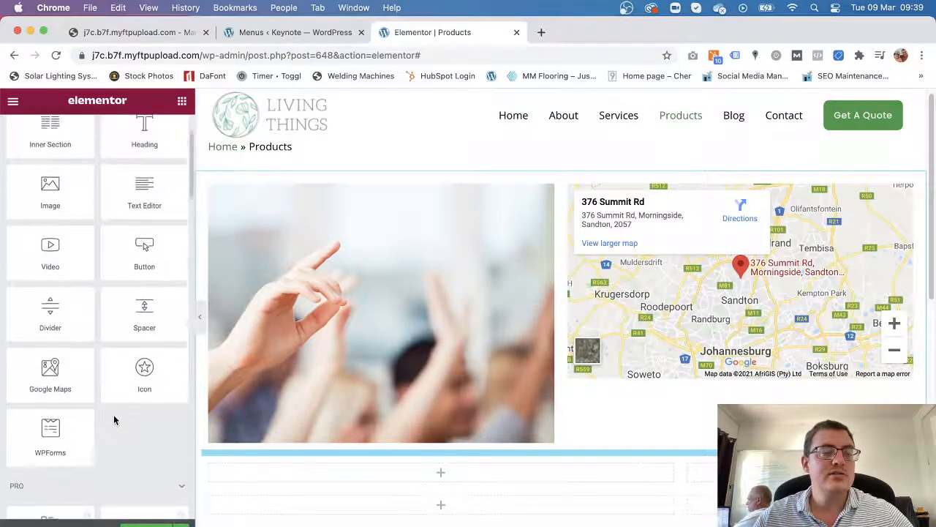
pyautogui.moveTo(151, 214); pyautogui.dragTo(474, 467)
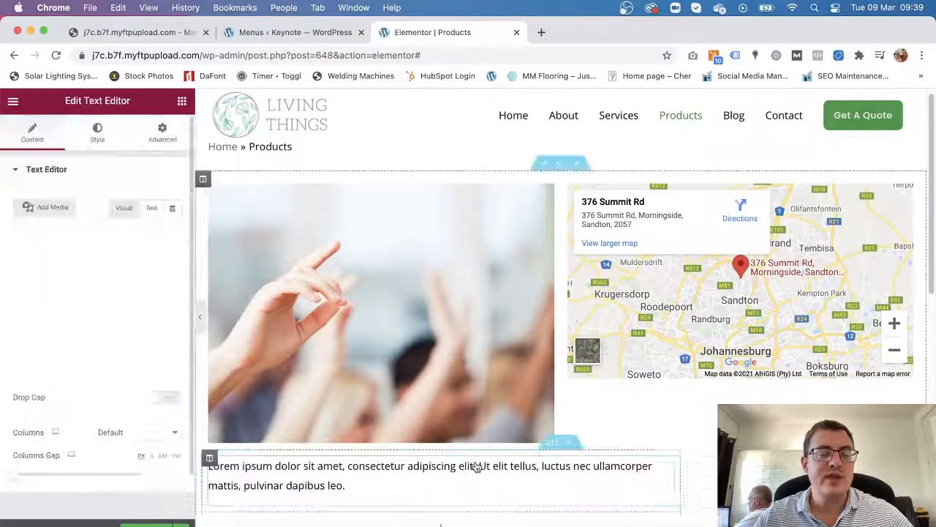
pyautogui.scroll(-5, 389, 238)
pyautogui.click(389, 238)
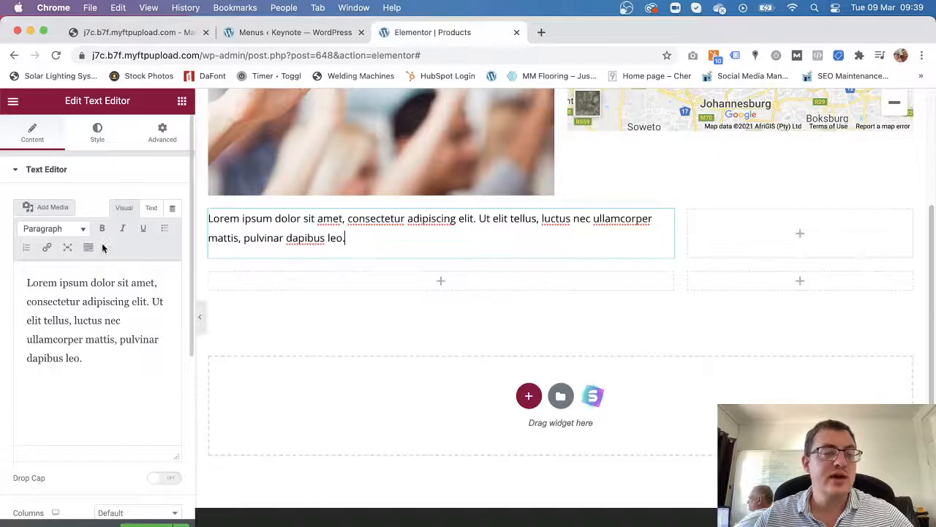
pyautogui.click(93, 364)
pyautogui.doubleClick(93, 363)
pyautogui.click(90, 364)
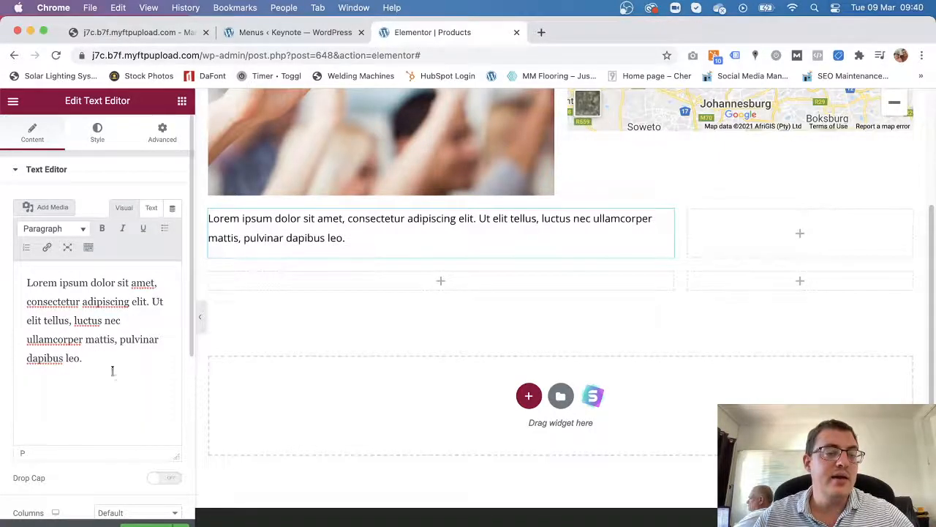
# Embed projects-11.jpg in the text and move it onto its own line below the paragraph.
pyautogui.click(59, 215)
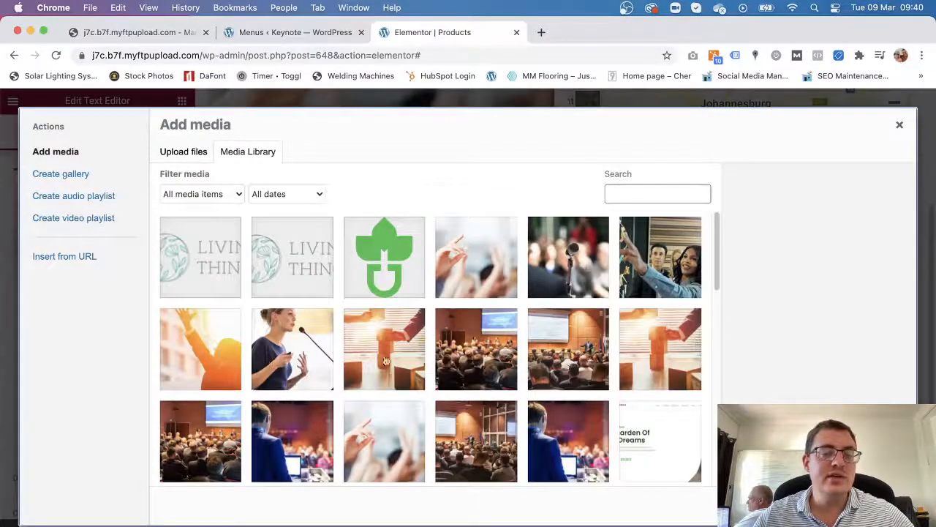
pyautogui.scroll(-3, 528, 431)
pyautogui.click(486, 443)
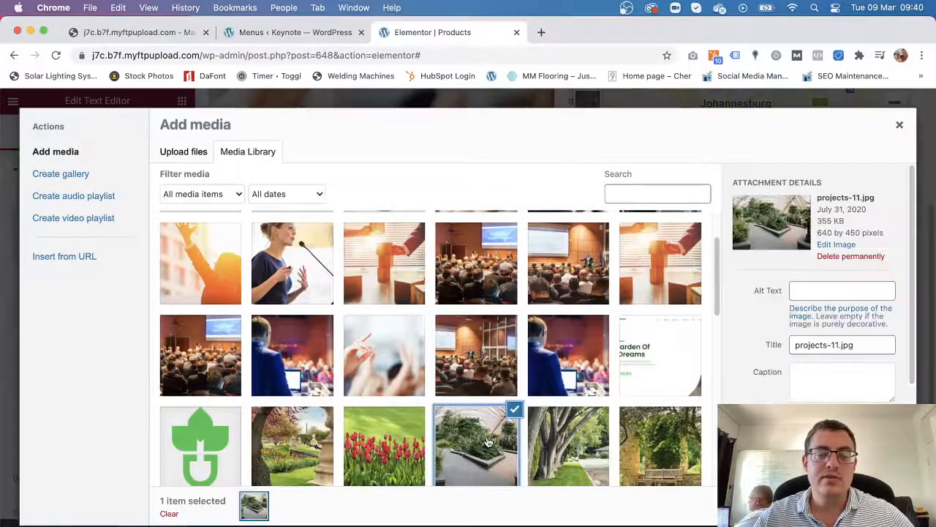
pyautogui.click(865, 505)
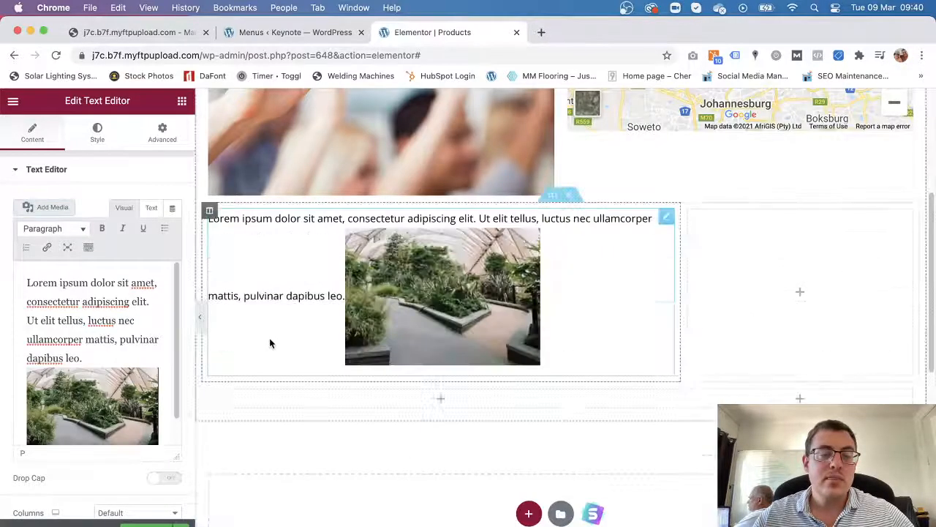
pyautogui.click(105, 352)
pyautogui.press('Return')
pyautogui.press('Return')
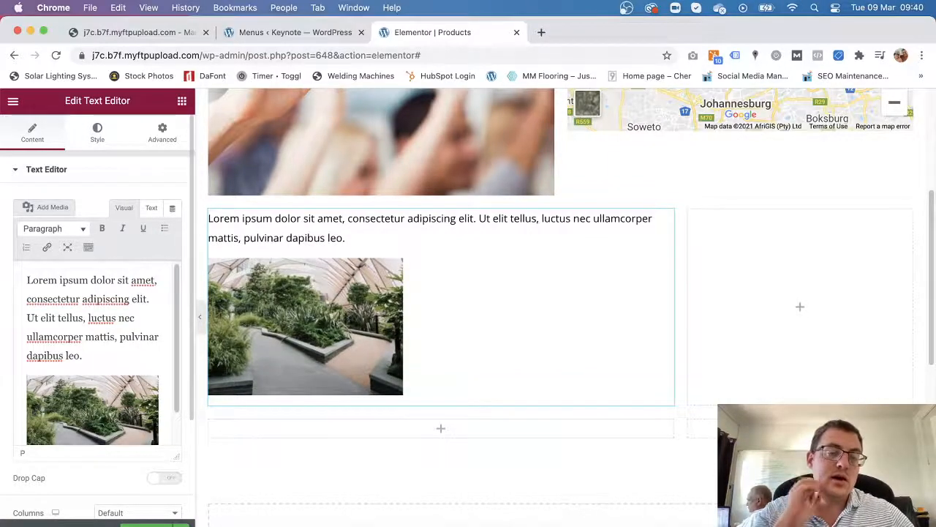
pyautogui.scroll(-5, 619, 345)
pyautogui.scroll(9, 611, 391)
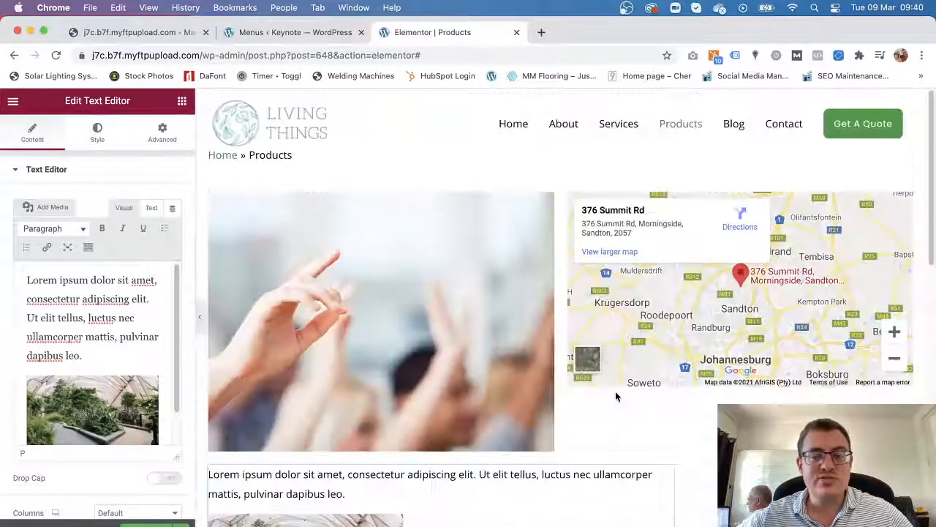
pyautogui.click(181, 100)
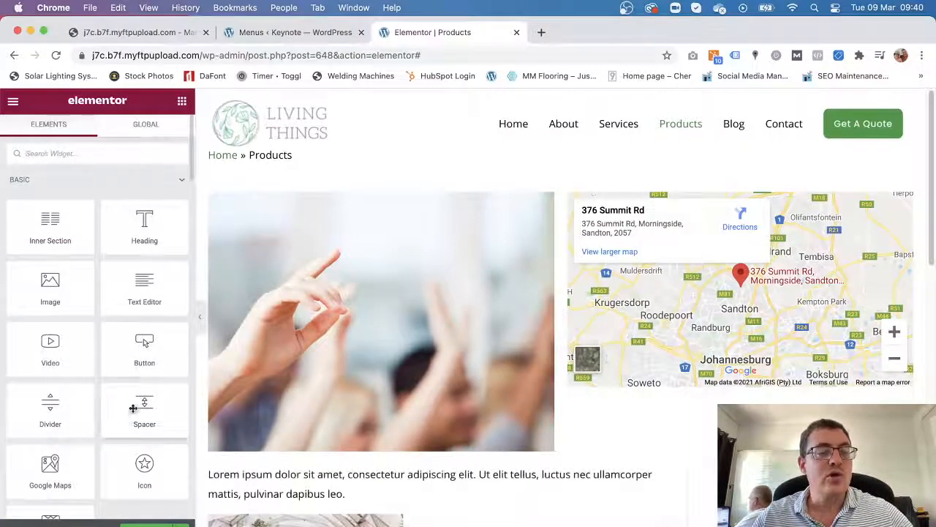
pyautogui.scroll(-3, 80, 365)
pyautogui.scroll(1, 70, 364)
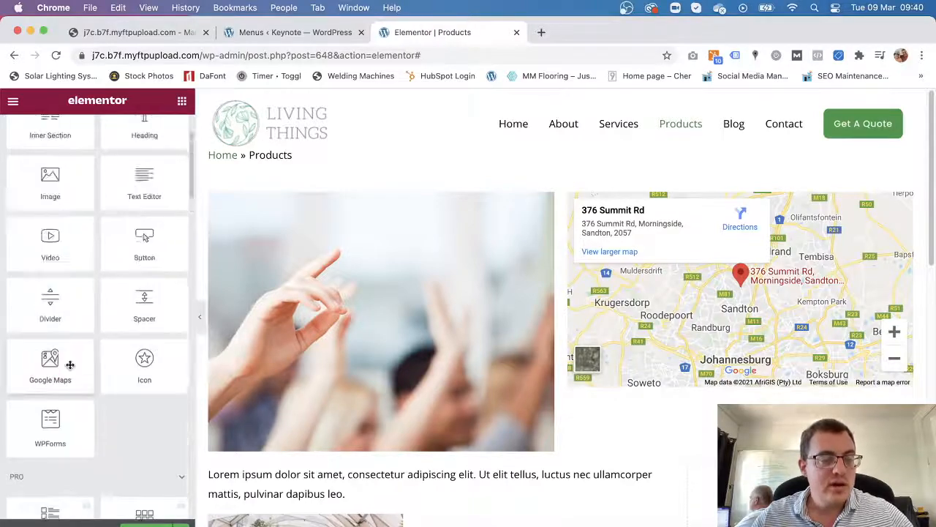
pyautogui.scroll(1, 71, 365)
pyautogui.scroll(1, 131, 357)
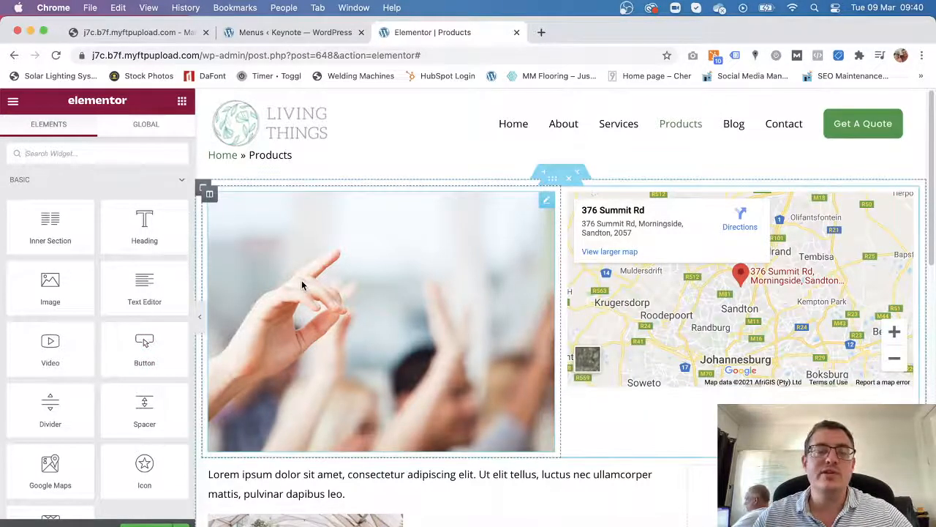
pyautogui.scroll(-10, 82, 406)
pyautogui.scroll(-8, 83, 406)
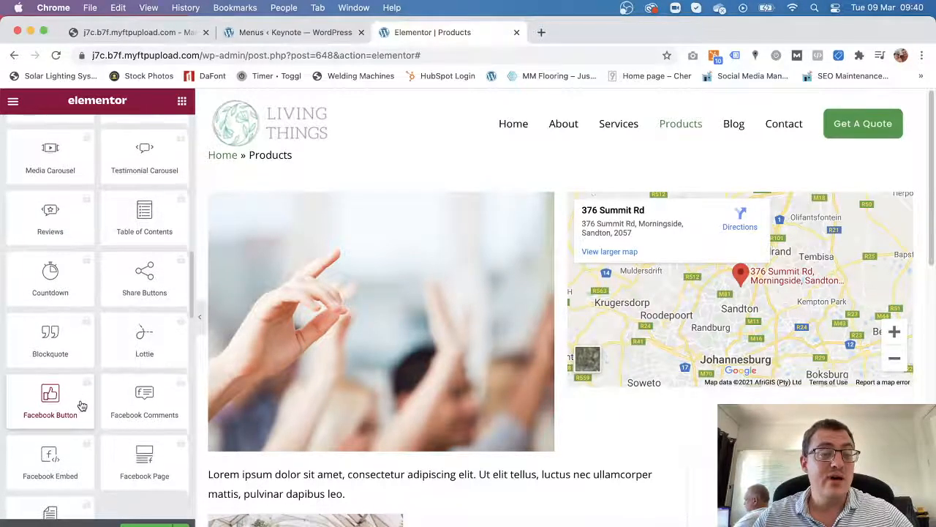
pyautogui.scroll(15, 83, 406)
pyautogui.scroll(2, 81, 404)
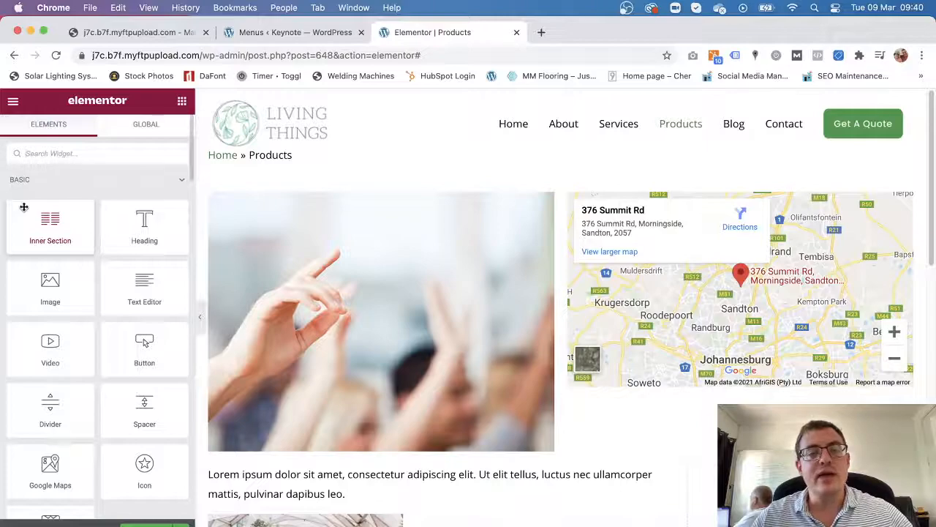
# Switch back to the 'Menus ‹ Keynote — WordPress' admin tab.
pyautogui.click(265, 33)
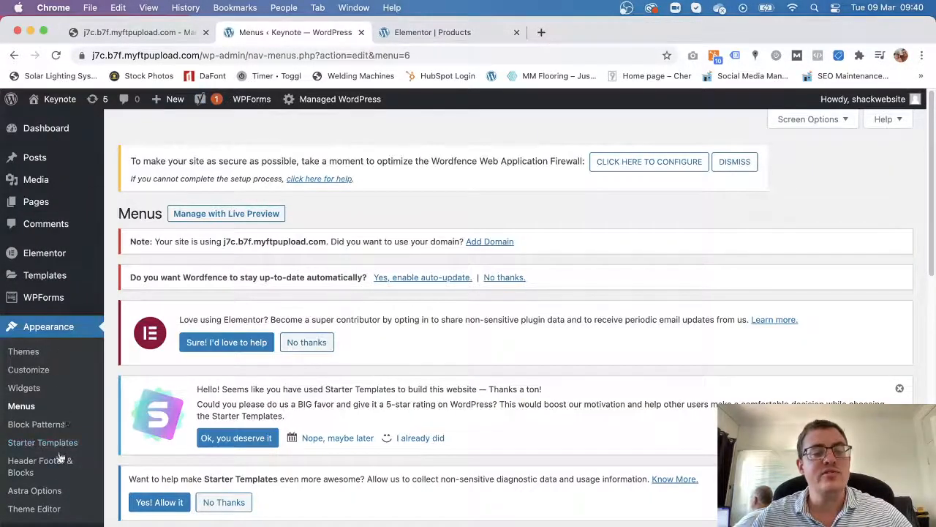
pyautogui.moveTo(52, 277)
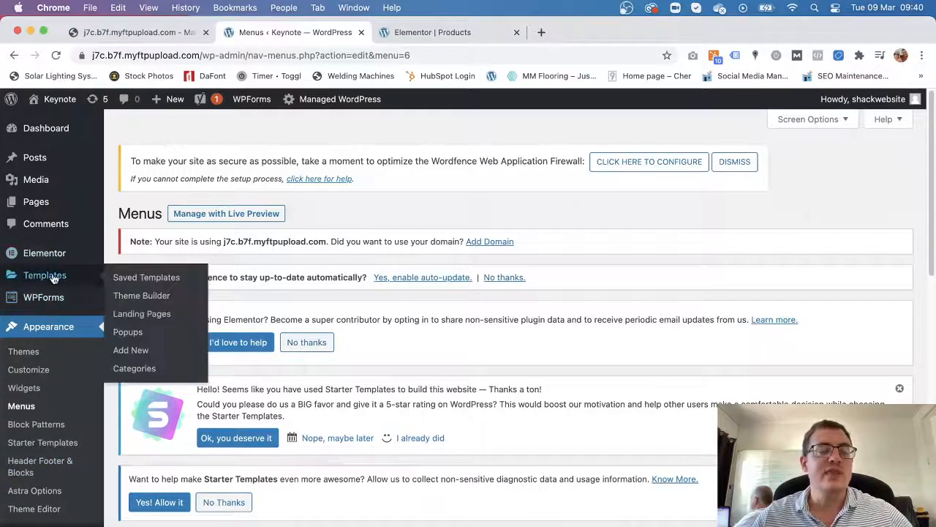